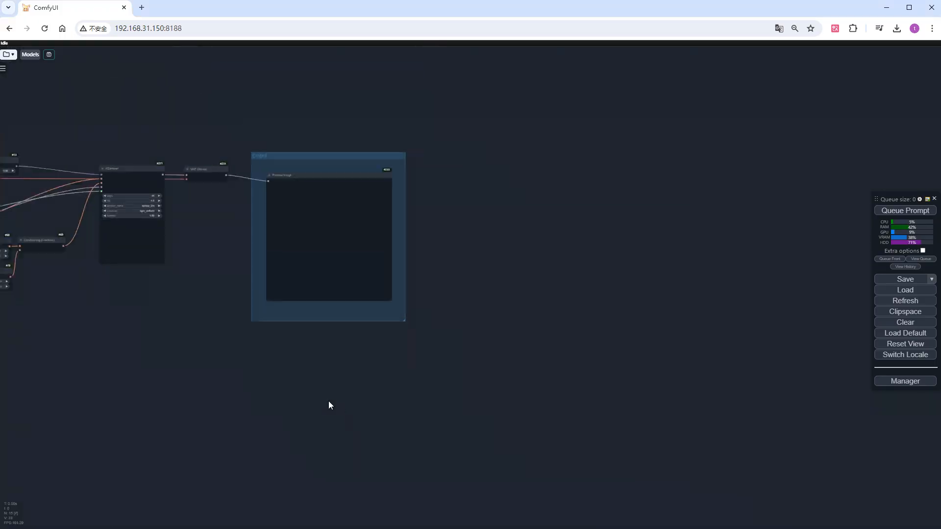
{"action": "scroll", "coordinate": [346, 352], "scroll_direction": "down", "scroll_amount": 3}
{"action": "scroll", "coordinate": [74, 237], "scroll_direction": "up", "scroll_amount": 3}
{"action": "scroll", "coordinate": [110, 242], "scroll_direction": "up", "scroll_amount": 3}
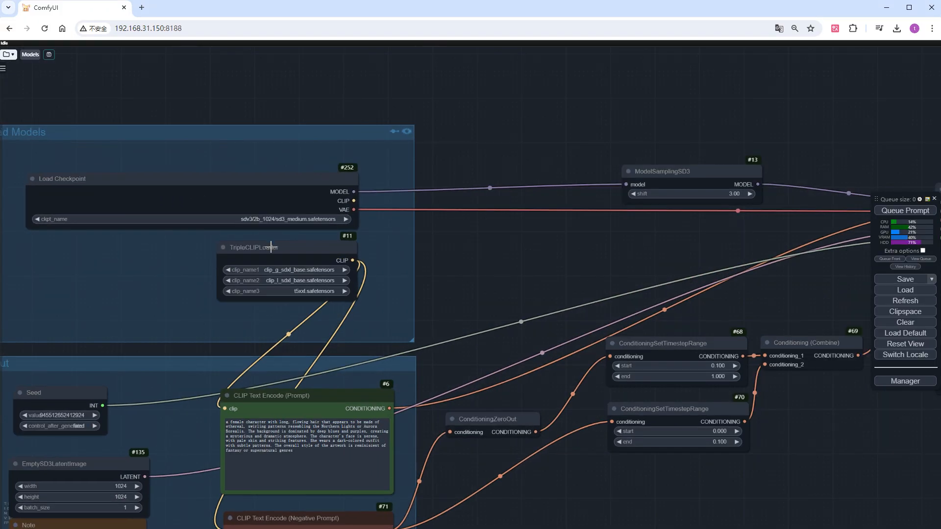
{"action": "scroll", "coordinate": [257, 232], "scroll_direction": "up", "scroll_amount": 3}
- Load SD3\sd3_medium.safetensors and set TripleCLIPLoader to clip_g, clip_l and t5xxl_fp8_e4m3fn
{"action": "left_click", "coordinate": [265, 215]}
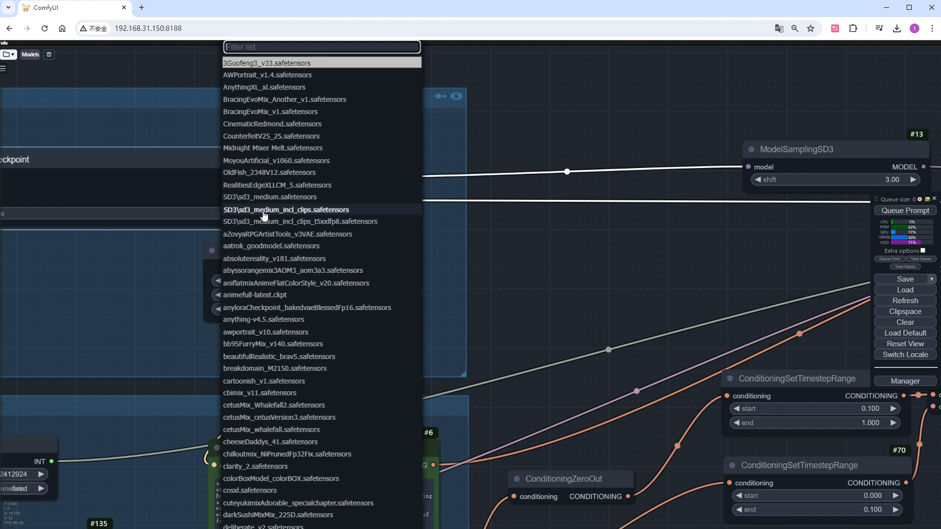
{"action": "type", "text": "sd3"}
{"action": "left_click", "coordinate": [277, 219]}
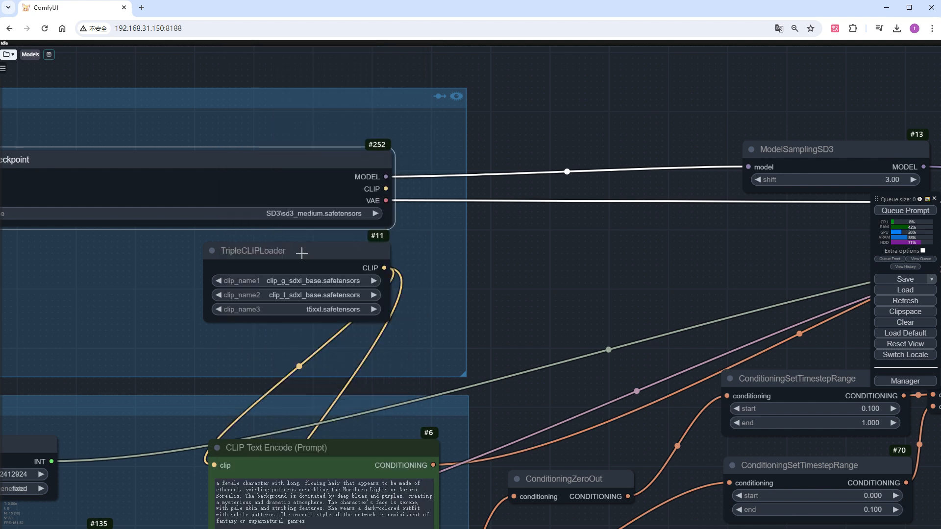
{"action": "left_click", "coordinate": [373, 281]}
{"action": "left_click", "coordinate": [374, 295]}
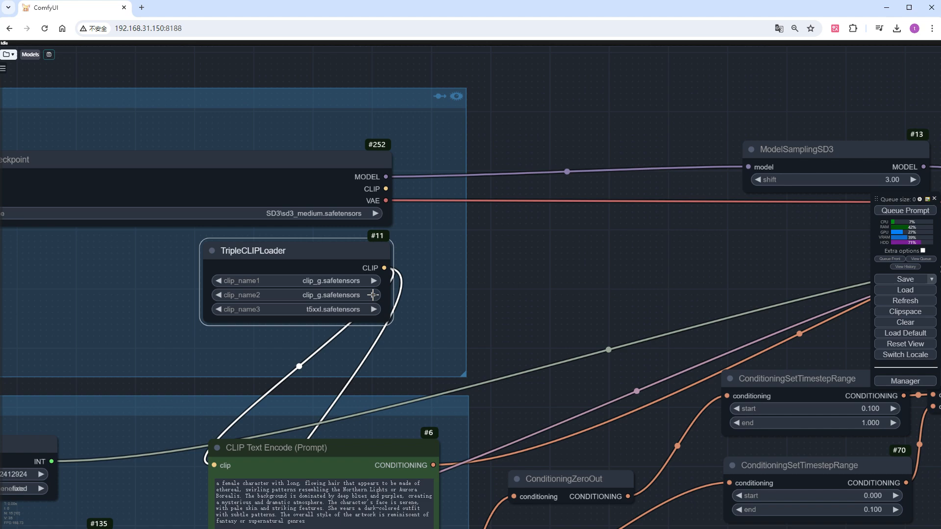
{"action": "left_click", "coordinate": [376, 309]}
{"action": "left_click_drag", "start_coordinate": [515, 368], "coordinate": [590, 159]}
{"action": "scroll", "coordinate": [284, 320], "scroll_direction": "up", "scroll_amount": 2}
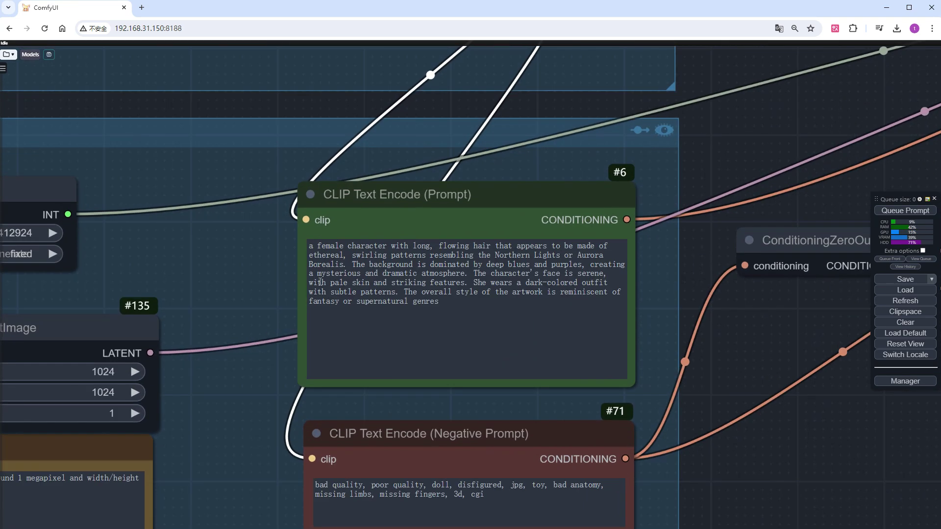
- Delete the word 'character' from the positive prompt and queue a new preview render
{"action": "double_click", "coordinate": [365, 245]}
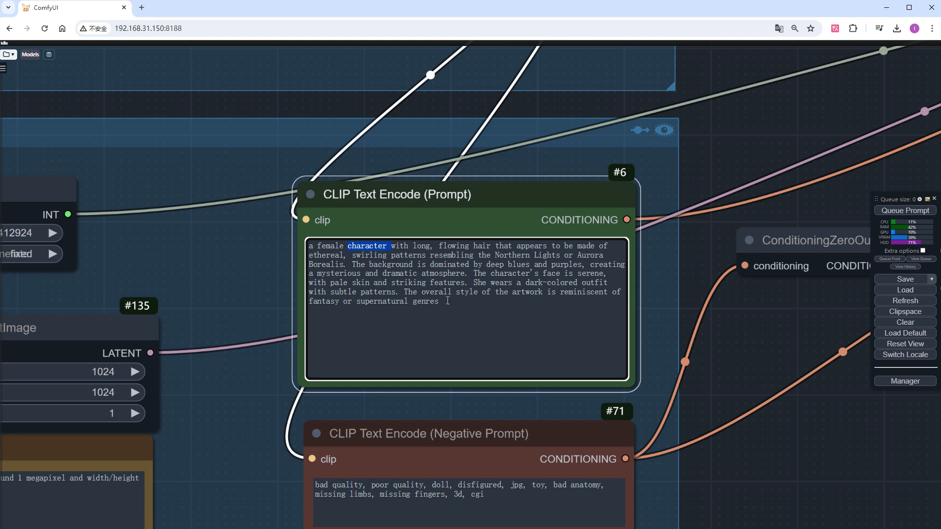
{"action": "key", "text": "BackSpace"}
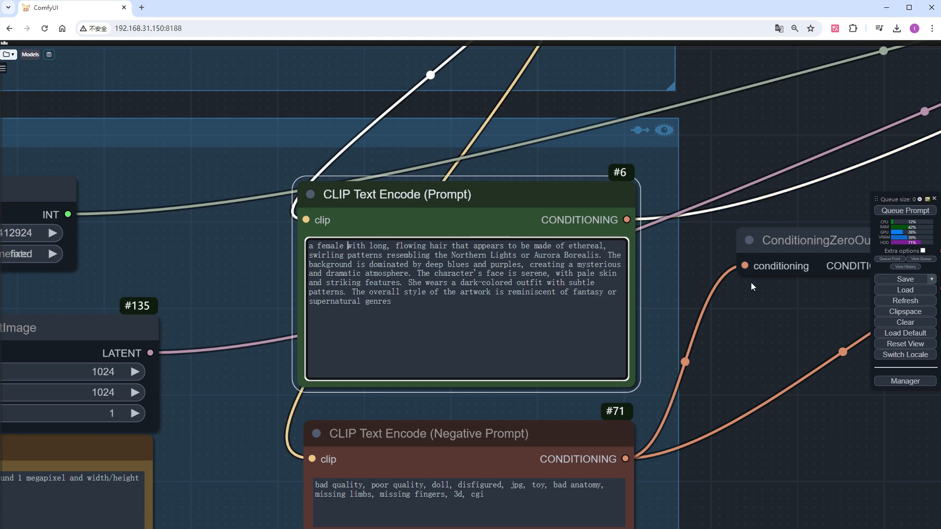
{"action": "left_click", "coordinate": [904, 210]}
{"action": "scroll", "coordinate": [750, 429], "scroll_direction": "down", "scroll_amount": 3}
{"action": "scroll", "coordinate": [788, 448], "scroll_direction": "down", "scroll_amount": 2}
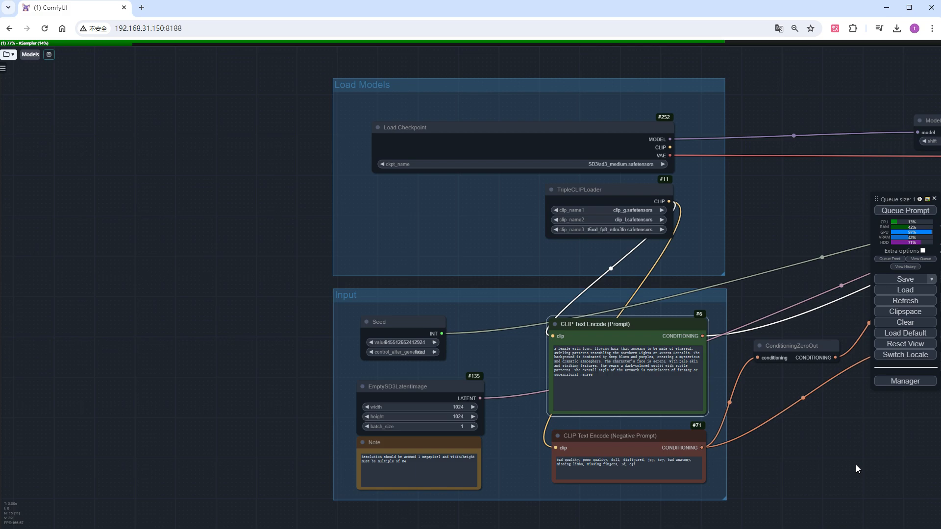
{"action": "scroll", "coordinate": [856, 465], "scroll_direction": "down", "scroll_amount": 2}
{"action": "mouse_move", "coordinate": [823, 444]}
{"action": "left_mouse_down"}
{"action": "mouse_move", "coordinate": [261, 405]}
{"action": "mouse_move", "coordinate": [195, 410]}
{"action": "left_mouse_up"}
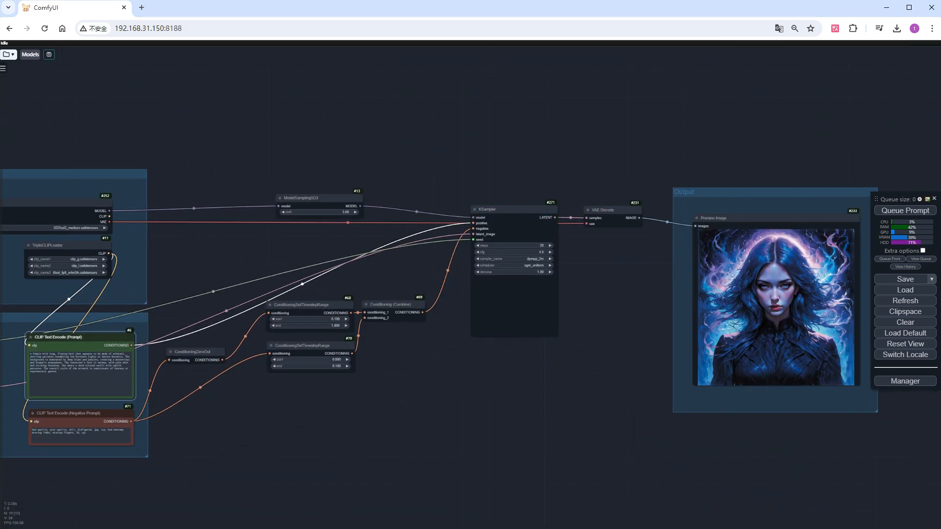
{"action": "scroll", "coordinate": [772, 383], "scroll_direction": "up", "scroll_amount": 5}
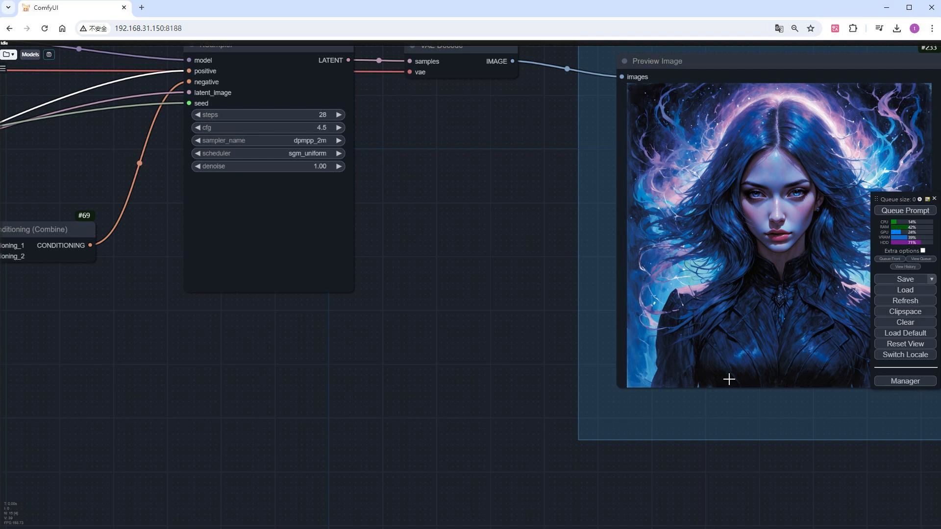
{"action": "scroll", "coordinate": [729, 378], "scroll_direction": "down", "scroll_amount": 5}
{"action": "left_click_drag", "start_coordinate": [407, 434], "coordinate": [531, 294]}
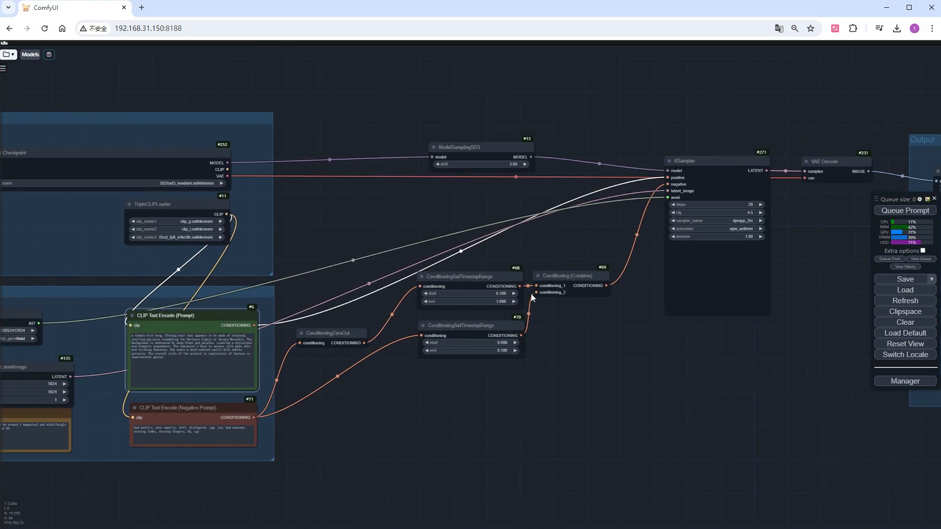
{"action": "scroll", "coordinate": [554, 153], "scroll_direction": "up", "scroll_amount": 5}
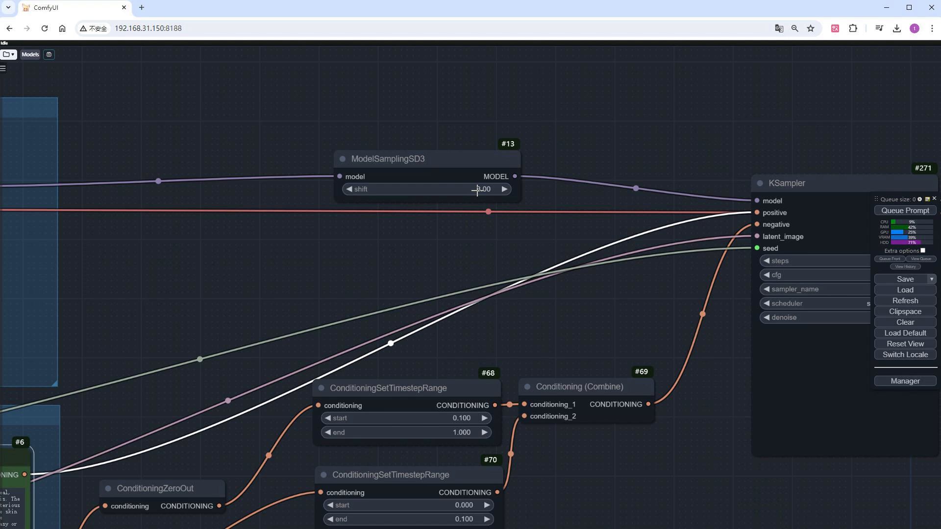
- Change the ModelSamplingSD3 shift value from 3.00 to 6.00
{"action": "left_click", "coordinate": [476, 190]}
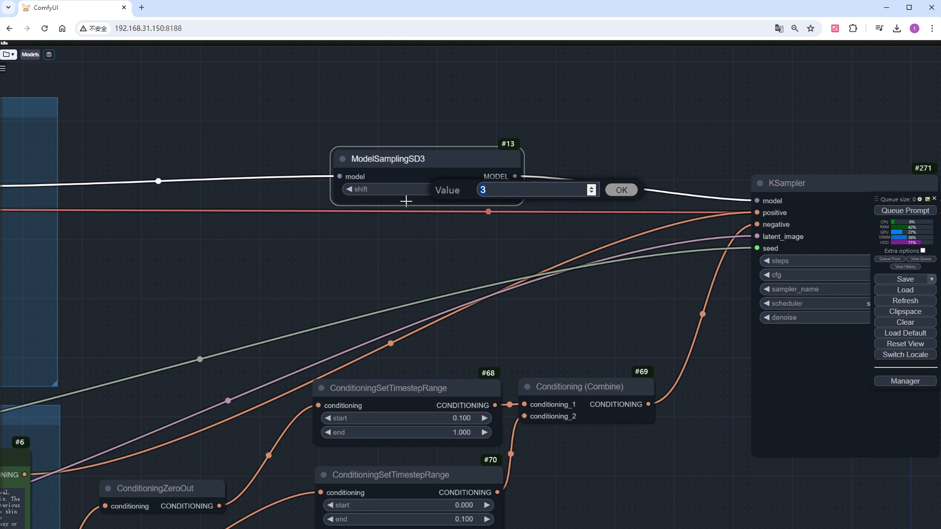
{"action": "type", "text": "6"}
{"action": "key", "text": "Return"}
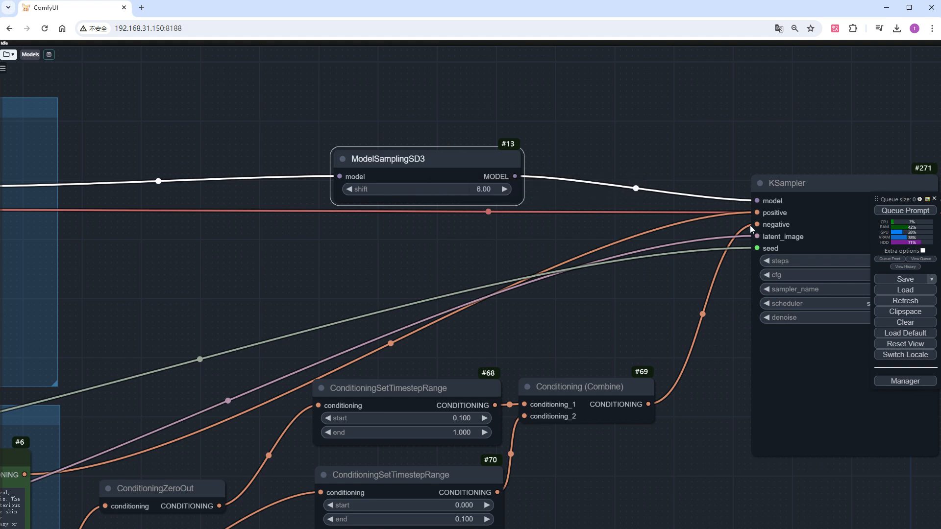
{"action": "left_click_drag", "start_coordinate": [721, 430], "coordinate": [56, 315]}
{"action": "scroll", "coordinate": [274, 279], "scroll_direction": "down", "scroll_amount": 3}
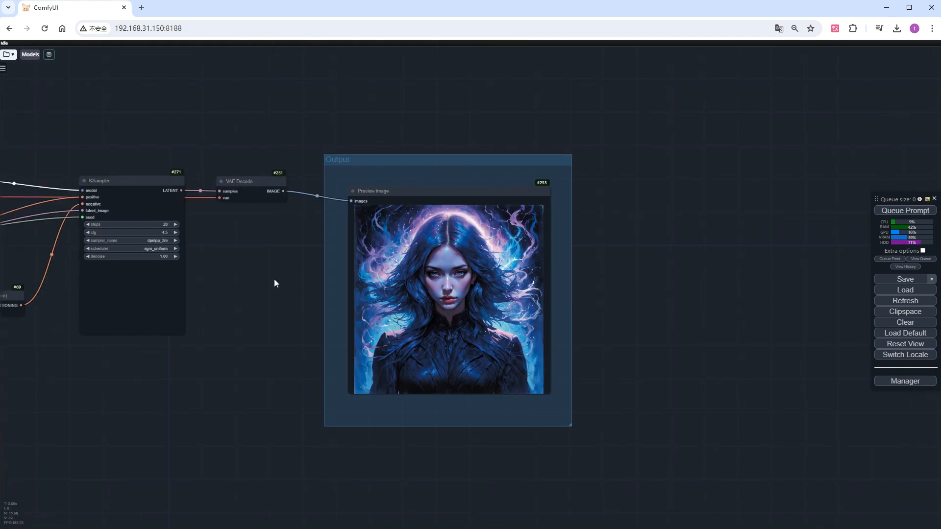
- Duplicate the Preview Image node, feed it from VAE Decode IMAGE and queue a render into both previews
{"action": "key", "text": "ctrl+c"}
{"action": "key", "text": "ctrl+v"}
{"action": "mouse_move", "coordinate": [647, 193]}
{"action": "left_mouse_down"}
{"action": "mouse_move", "coordinate": [610, 199]}
{"action": "mouse_move", "coordinate": [615, 192]}
{"action": "left_mouse_up"}
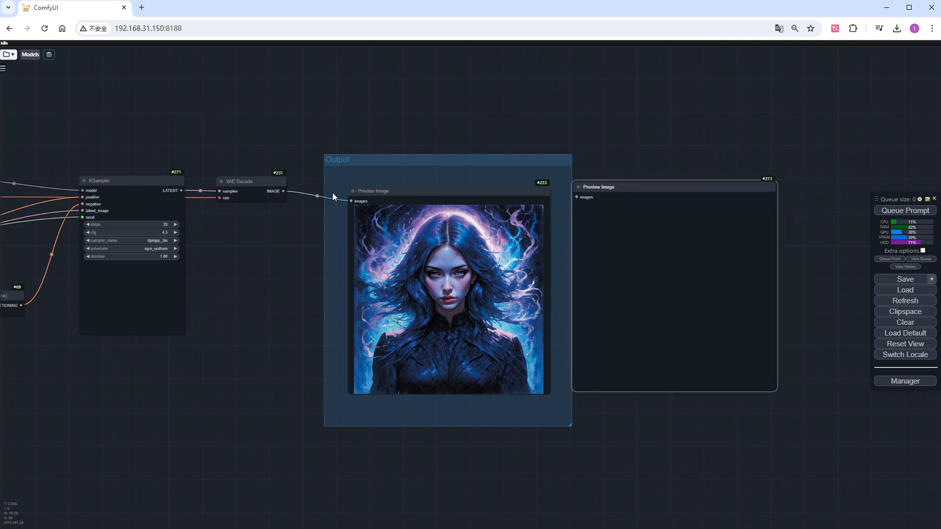
{"action": "left_click_drag", "start_coordinate": [284, 191], "coordinate": [574, 195]}
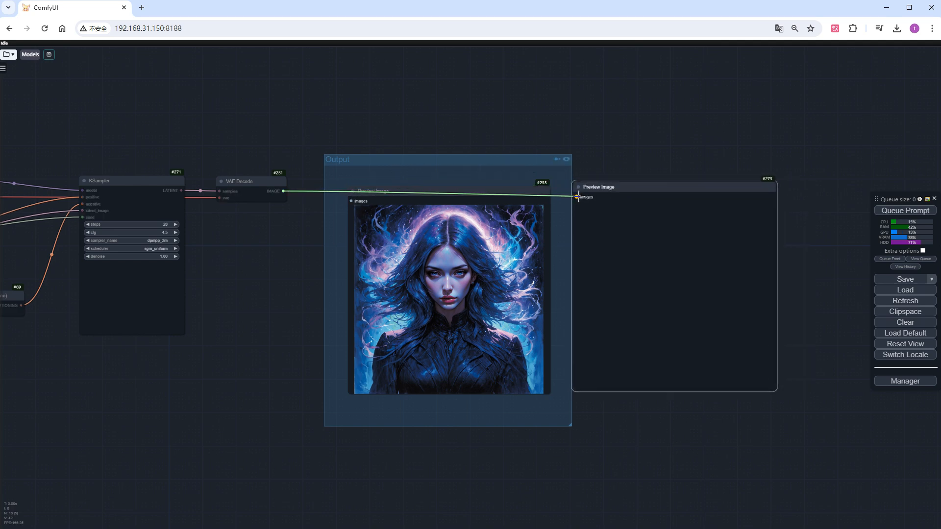
{"action": "left_click", "coordinate": [904, 211]}
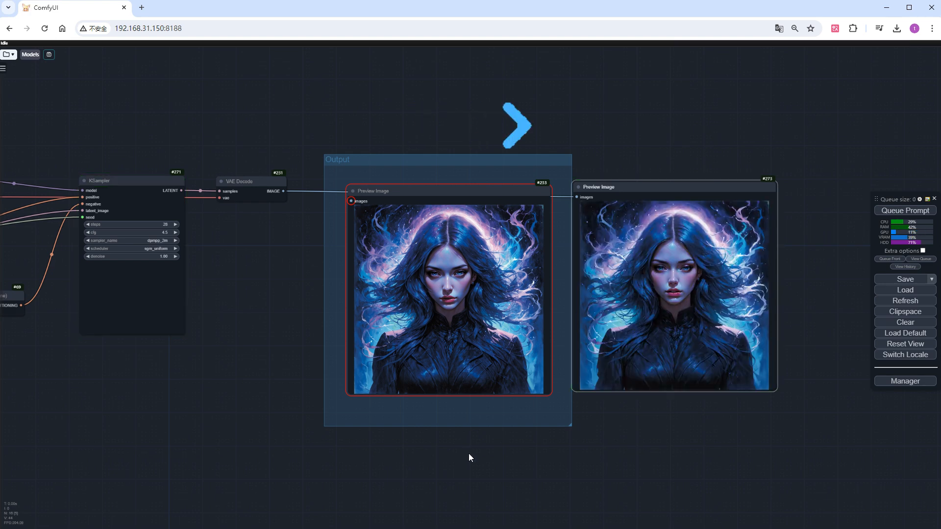
{"action": "scroll", "coordinate": [491, 444], "scroll_direction": "up", "scroll_amount": 5}
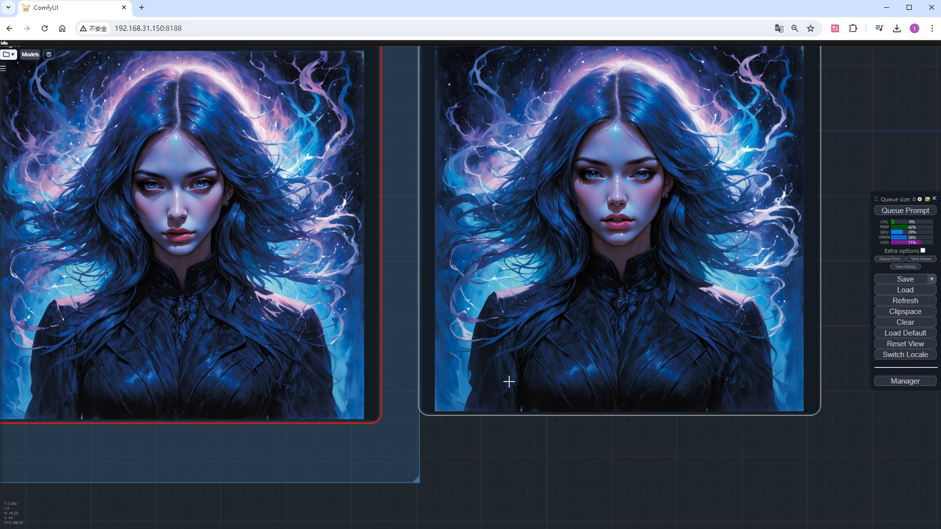
{"action": "left_click_drag", "start_coordinate": [426, 436], "coordinate": [465, 492]}
{"action": "scroll", "coordinate": [465, 493], "scroll_direction": "up", "scroll_amount": 1}
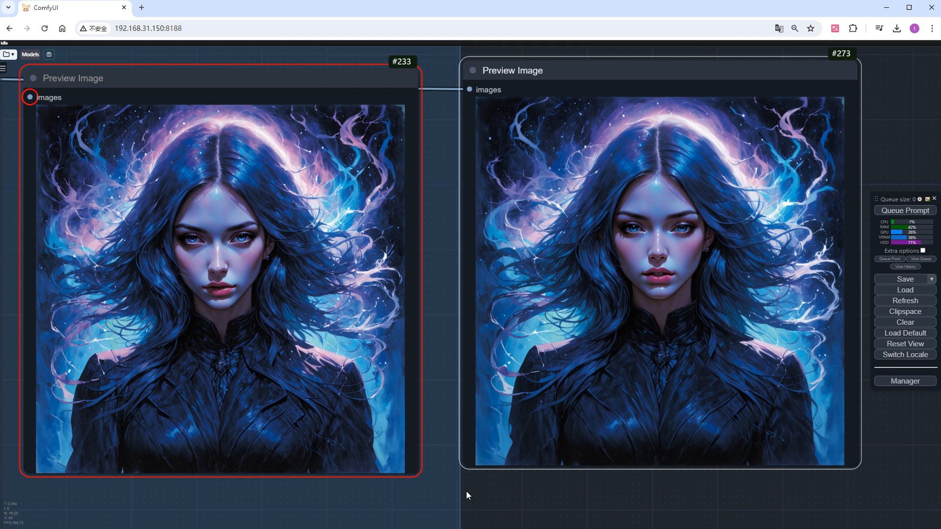
{"action": "scroll", "coordinate": [466, 491], "scroll_direction": "down", "scroll_amount": 5}
- Set the ModelSamplingSD3 shift back to 3.00
{"action": "left_click_drag", "start_coordinate": [177, 447], "coordinate": [750, 399]}
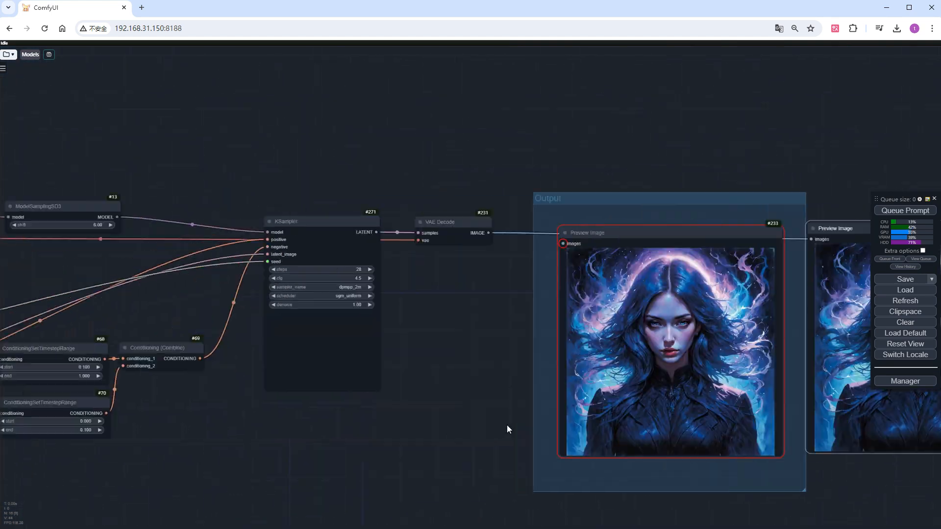
{"action": "scroll", "coordinate": [408, 267], "scroll_direction": "up", "scroll_amount": 5}
{"action": "scroll", "coordinate": [408, 267], "scroll_direction": "up", "scroll_amount": 3}
{"action": "double_click", "coordinate": [397, 144]}
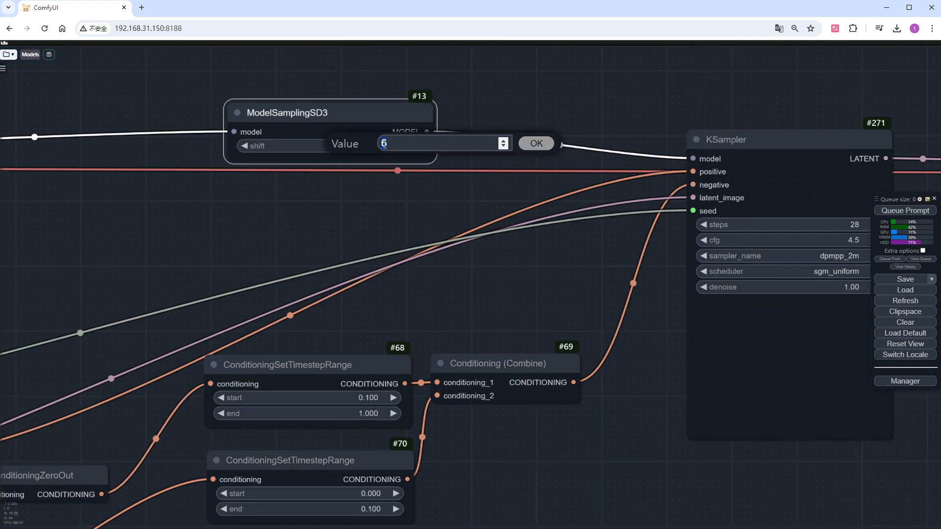
{"action": "type", "text": "3"}
{"action": "key", "text": "Return"}
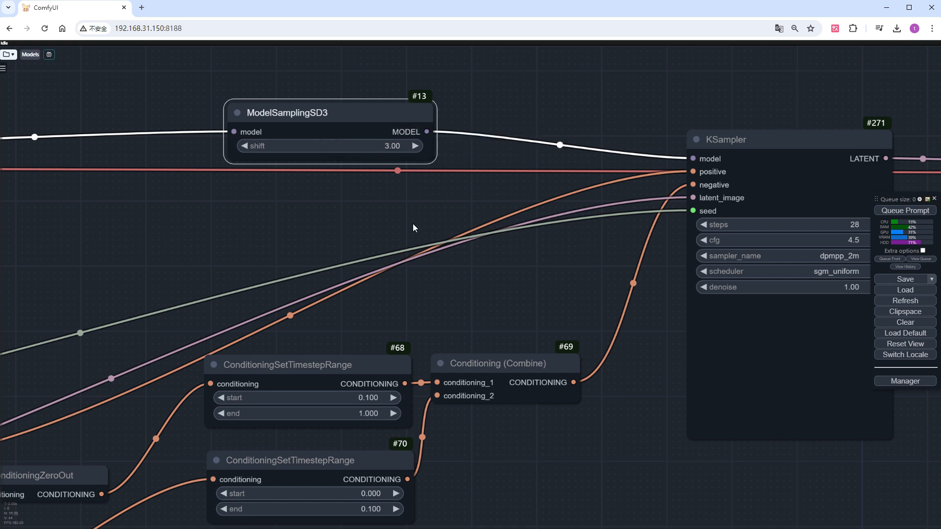
{"action": "scroll", "coordinate": [414, 224], "scroll_direction": "down", "scroll_amount": 2}
{"action": "scroll", "coordinate": [444, 279], "scroll_direction": "up", "scroll_amount": 2}
{"action": "scroll", "coordinate": [500, 416], "scroll_direction": "up", "scroll_amount": 2}
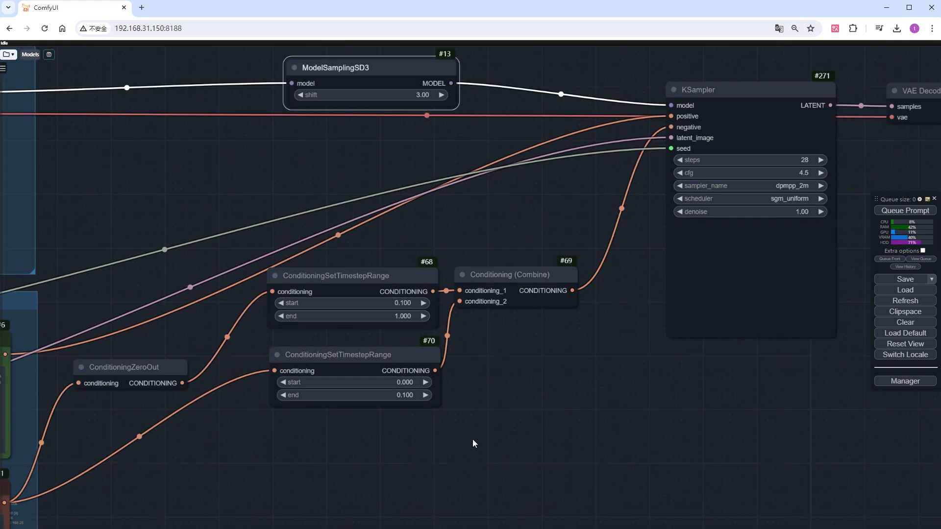
- Bypass the zero-out, timestep range and combine conditioning nodes with Ctrl+B and queue a comparison render
{"action": "left_click_drag", "start_coordinate": [540, 432], "coordinate": [95, 255]}
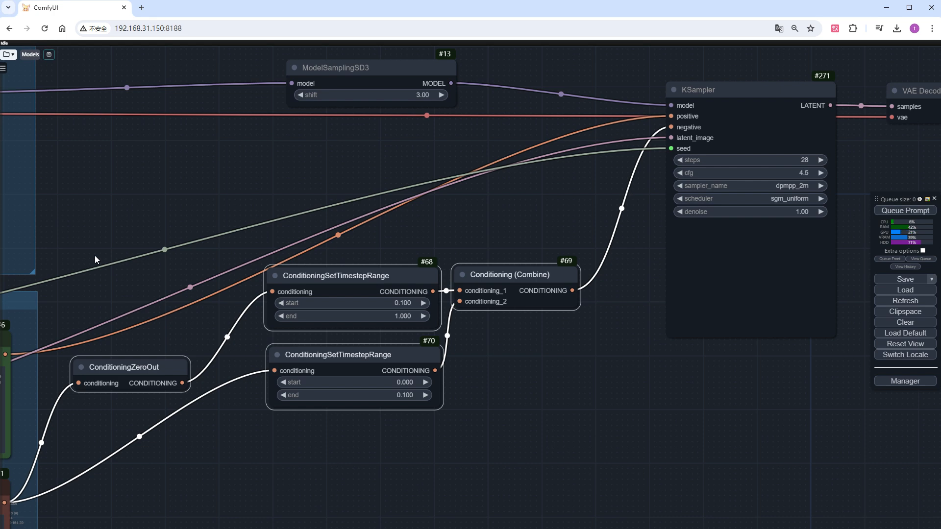
{"action": "key", "text": "ctrl+b"}
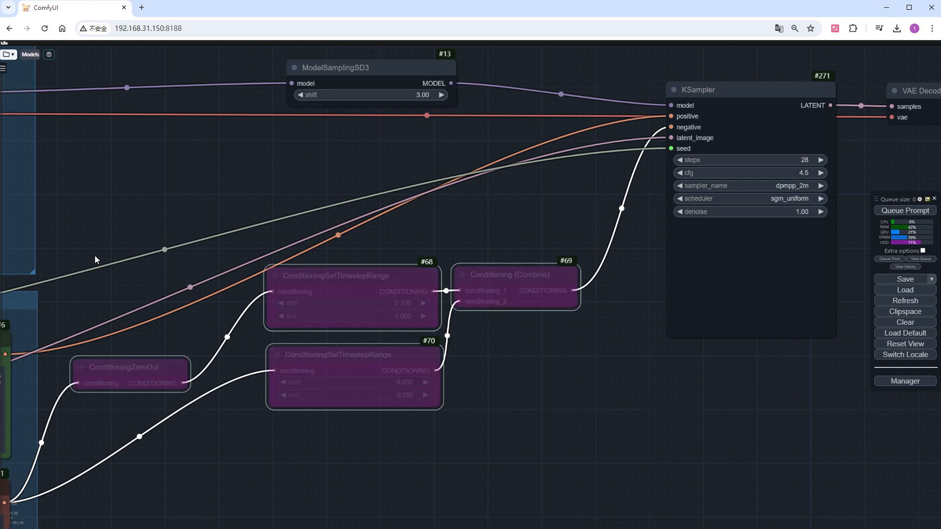
{"action": "left_click", "coordinate": [904, 210]}
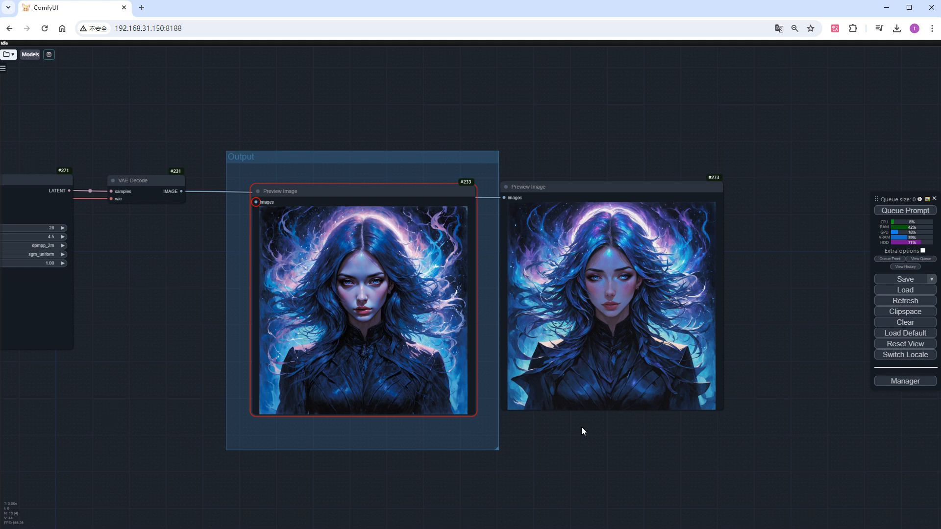
{"action": "scroll", "coordinate": [581, 428], "scroll_direction": "up", "scroll_amount": 5}
{"action": "left_click_drag", "start_coordinate": [581, 427], "coordinate": [571, 487]}
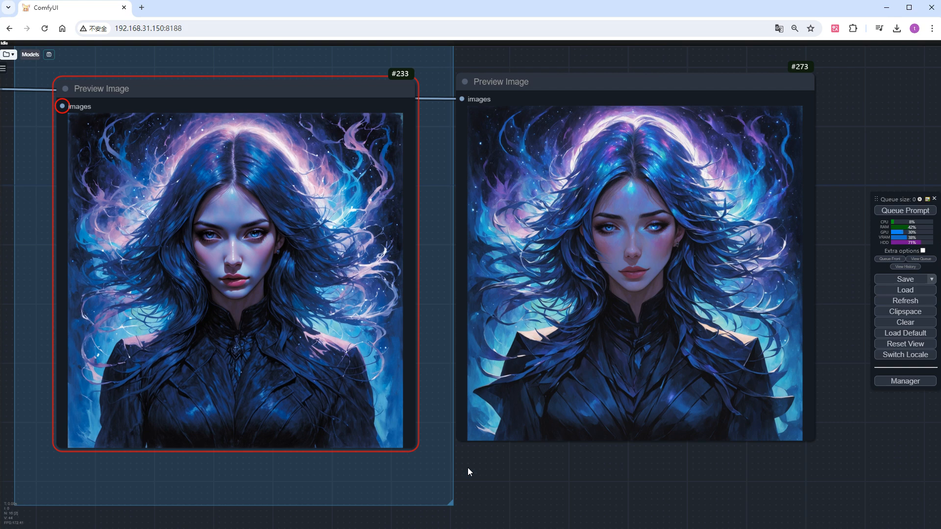
{"action": "scroll", "coordinate": [468, 468], "scroll_direction": "down", "scroll_amount": 3}
{"action": "scroll", "coordinate": [468, 468], "scroll_direction": "down", "scroll_amount": 3}
{"action": "left_click_drag", "start_coordinate": [103, 476], "coordinate": [618, 338]}
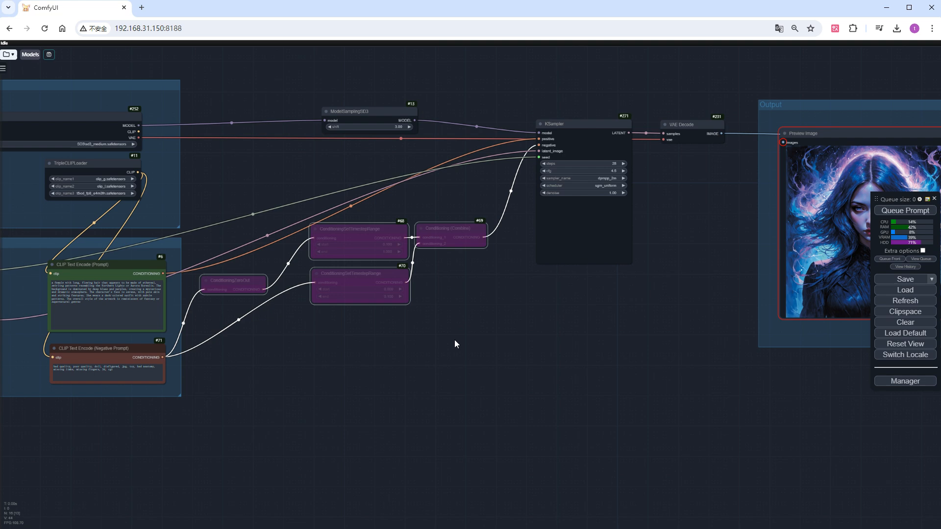
{"action": "left_click_drag", "start_coordinate": [459, 335], "coordinate": [234, 199]}
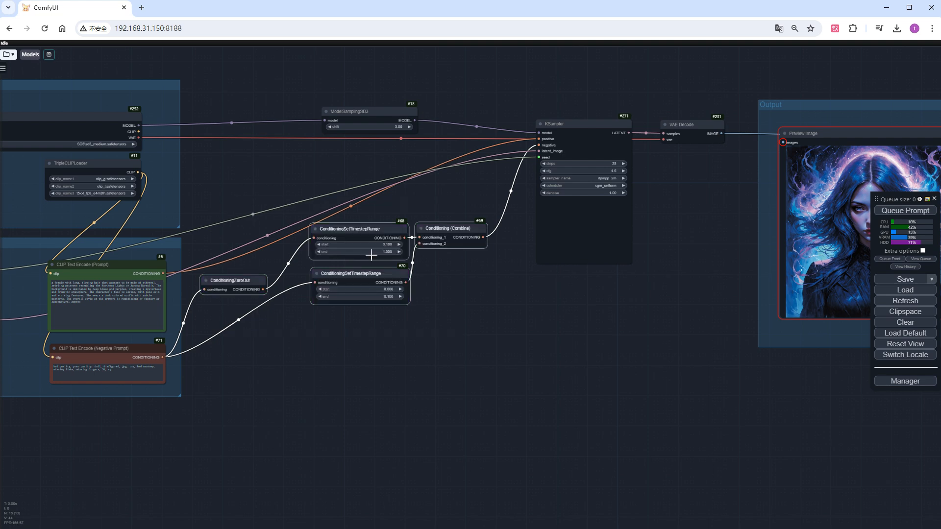
{"action": "scroll", "coordinate": [532, 302], "scroll_direction": "up", "scroll_amount": 3}
{"action": "scroll", "coordinate": [522, 299], "scroll_direction": "up", "scroll_amount": 3}
{"action": "scroll", "coordinate": [521, 299], "scroll_direction": "down", "scroll_amount": 3}
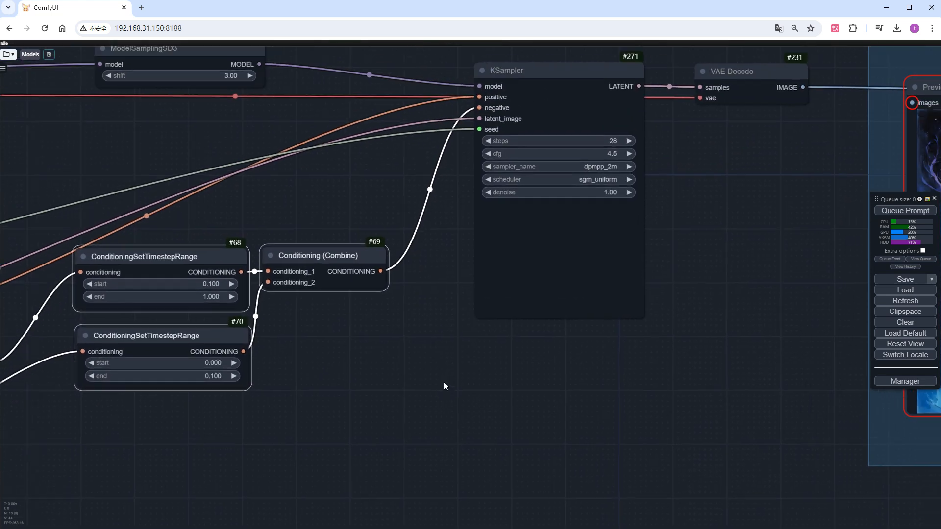
{"action": "scroll", "coordinate": [580, 169], "scroll_direction": "up", "scroll_amount": 3}
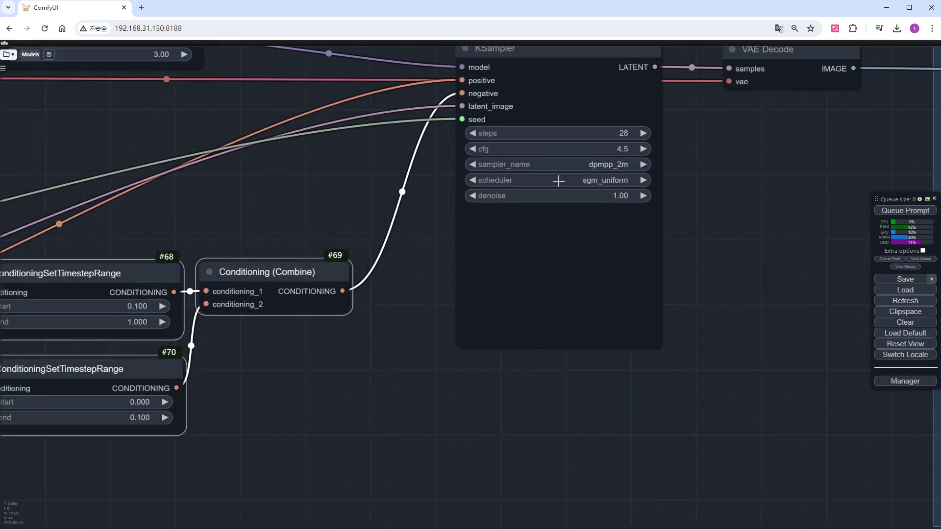
{"action": "left_click", "coordinate": [364, 409]}
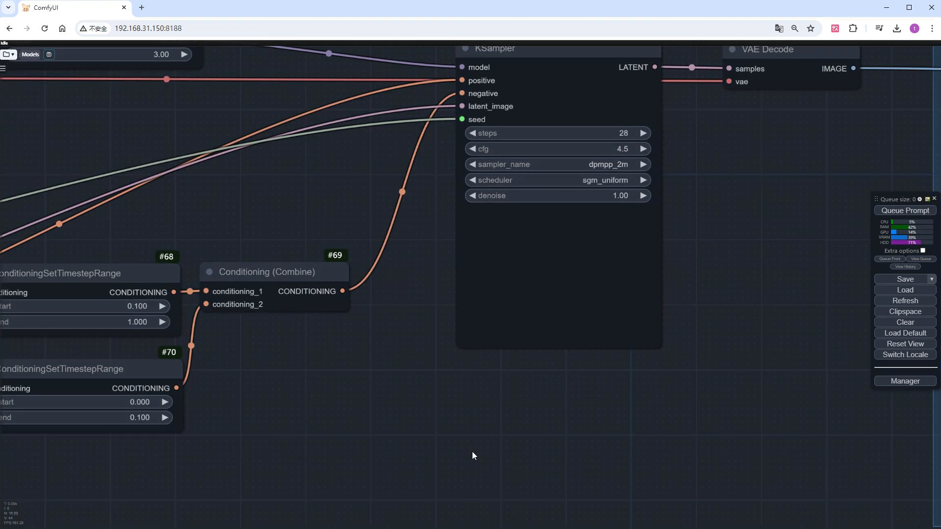
{"action": "left_click_drag", "start_coordinate": [516, 463], "coordinate": [643, 155]}
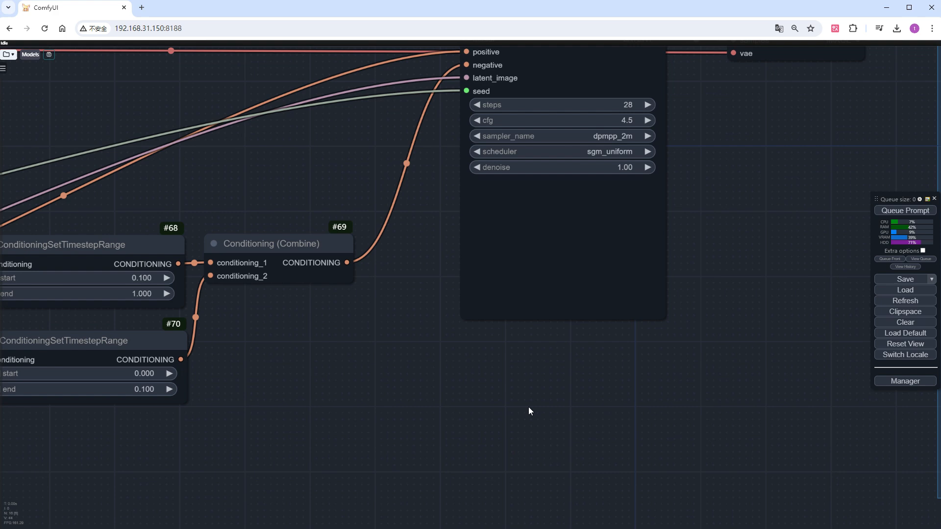
- Add an XY Plot and an XY Input: CFG Scale node linked to the plot's X input
{"action": "double_click", "coordinate": [354, 275]}
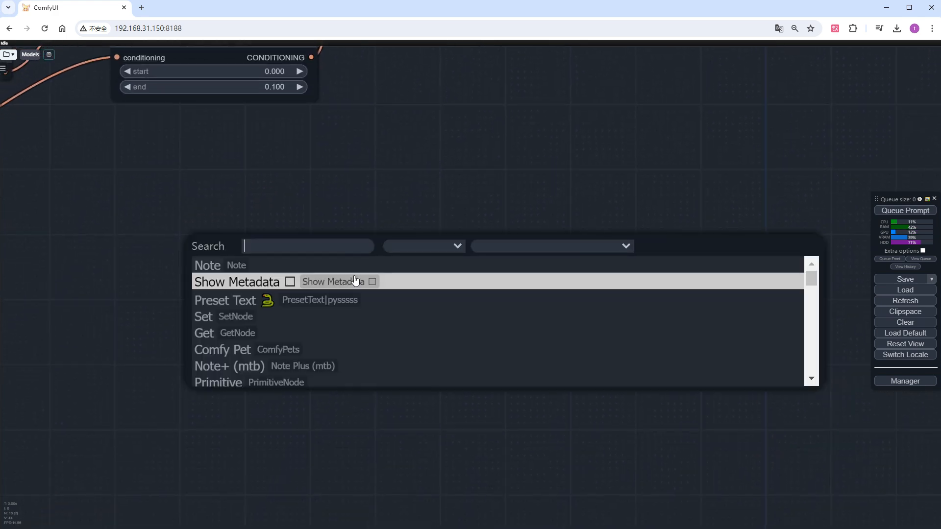
{"action": "type", "text": "x"}
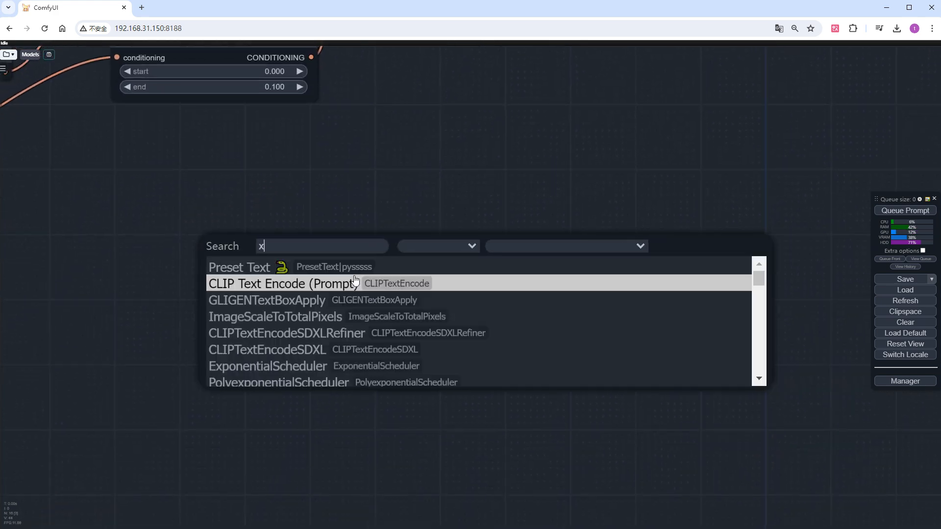
{"action": "type", "text": "y pl"}
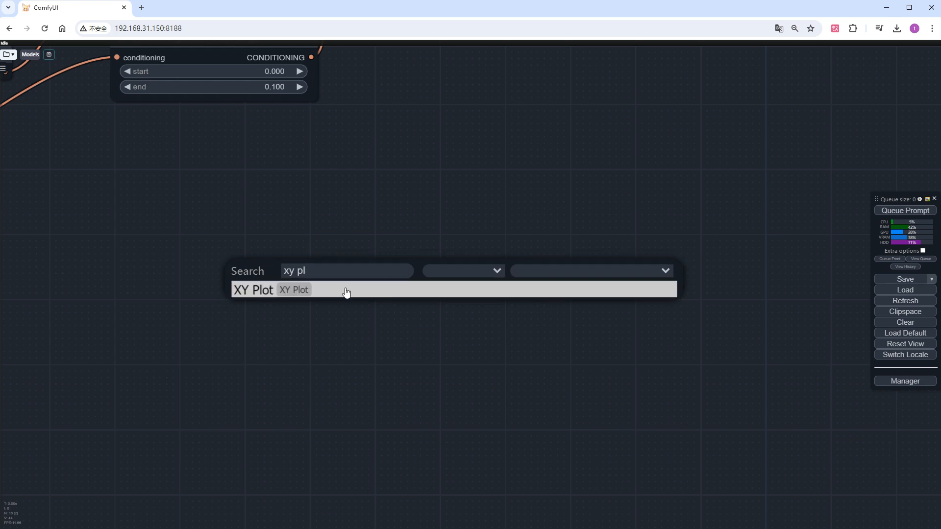
{"action": "left_click", "coordinate": [344, 290]}
{"action": "double_click", "coordinate": [180, 271]}
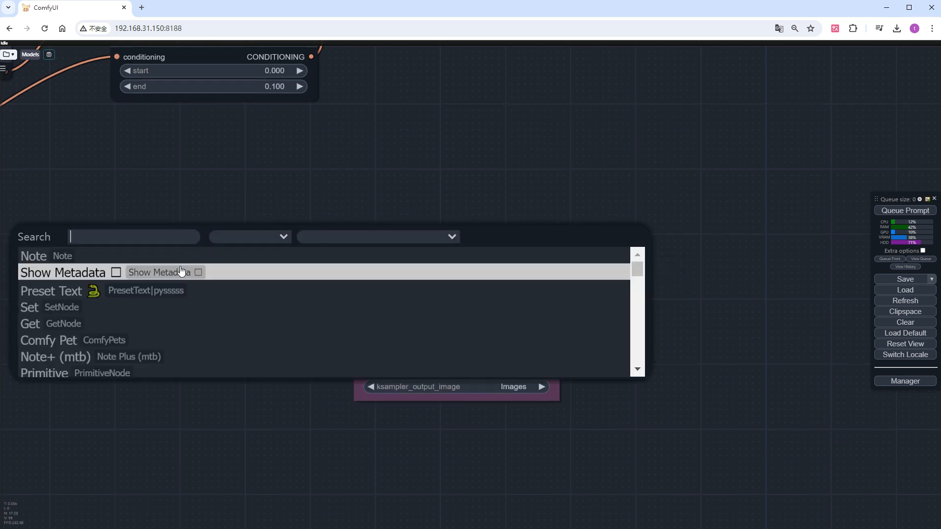
{"action": "type", "text": "cfg"}
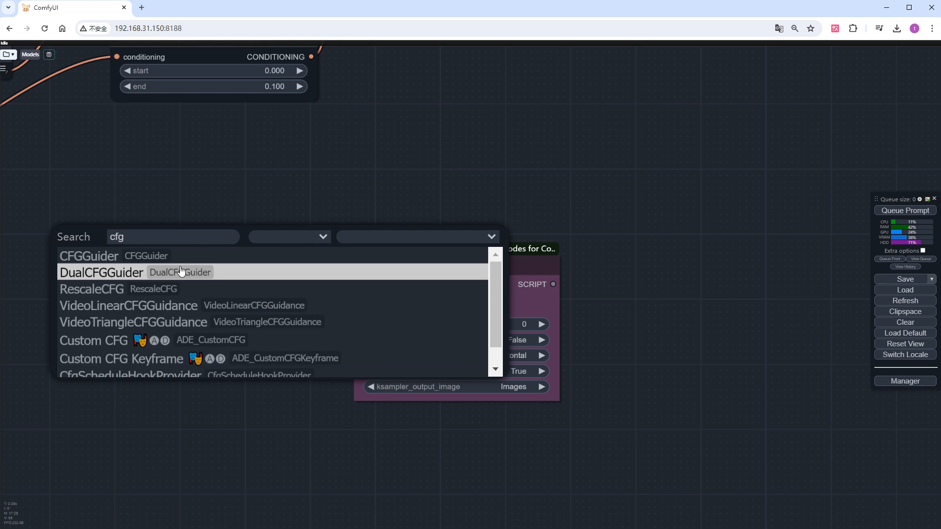
{"action": "scroll", "coordinate": [182, 295], "scroll_direction": "down", "scroll_amount": 3}
{"action": "left_click", "coordinate": [158, 370]}
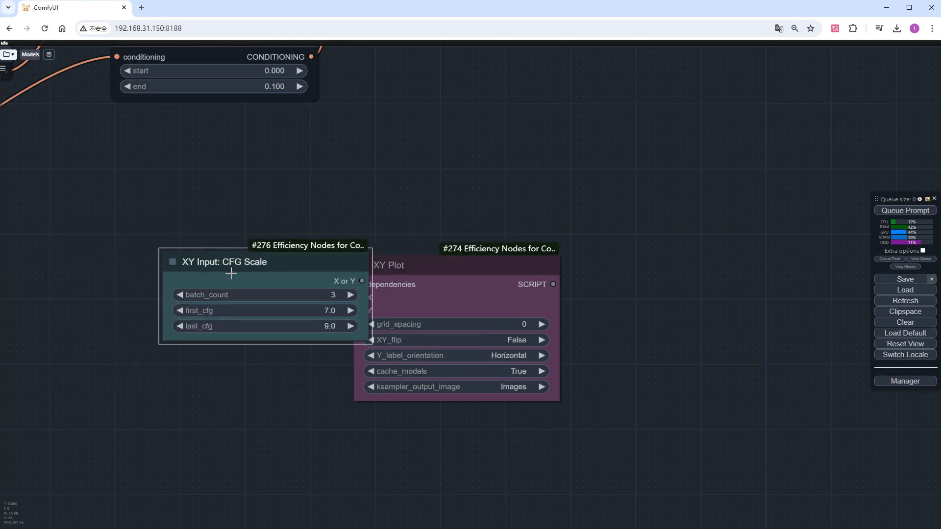
{"action": "left_click_drag", "start_coordinate": [232, 274], "coordinate": [189, 279]}
{"action": "left_click_drag", "start_coordinate": [320, 285], "coordinate": [362, 298]}
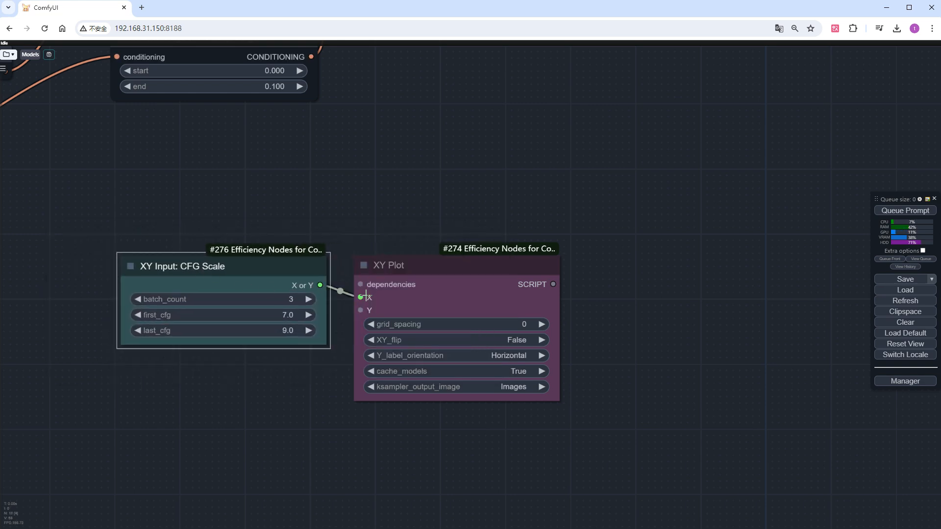
- Set the CFG Scale input to first_cfg 2.0, last_cfg 7.0 and batch_count 11
{"action": "double_click", "coordinate": [287, 315]}
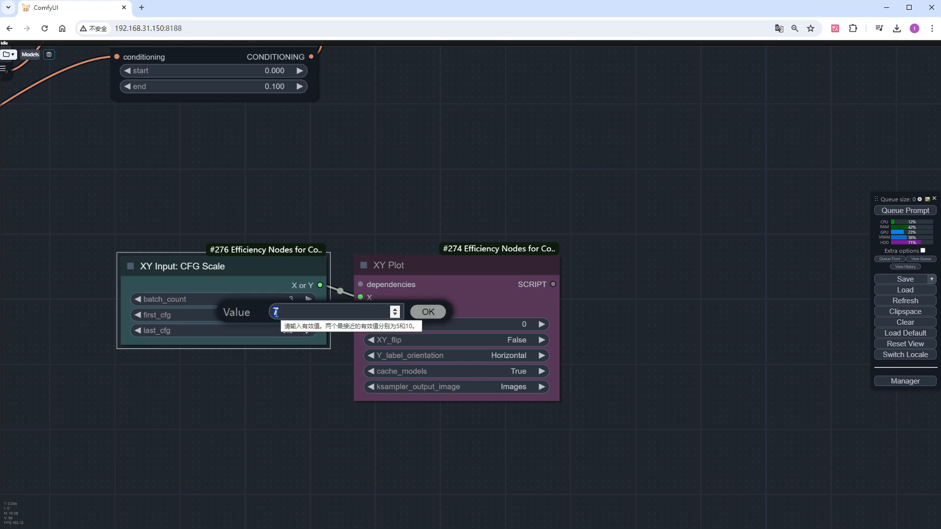
{"action": "type", "text": "2"}
{"action": "key", "text": "Return"}
{"action": "double_click", "coordinate": [287, 331]}
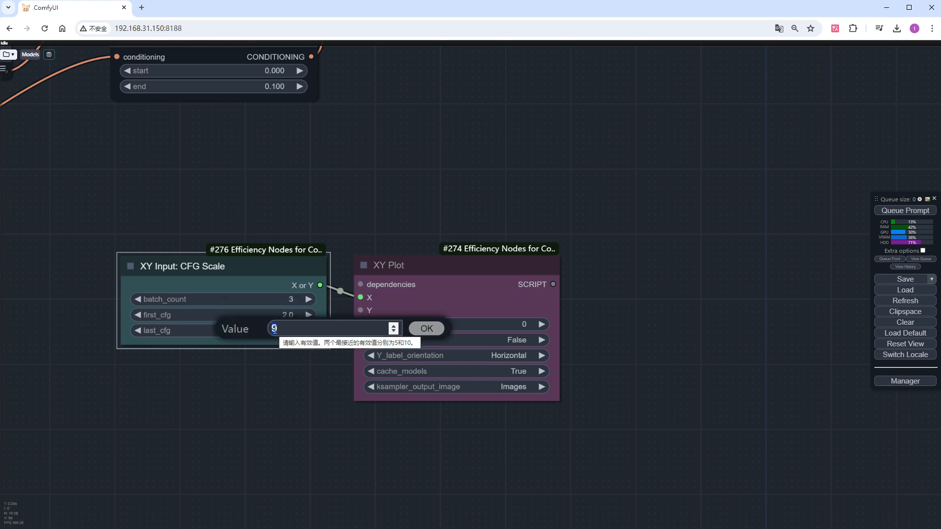
{"action": "key", "text": "Return"}
{"action": "double_click", "coordinate": [274, 299]}
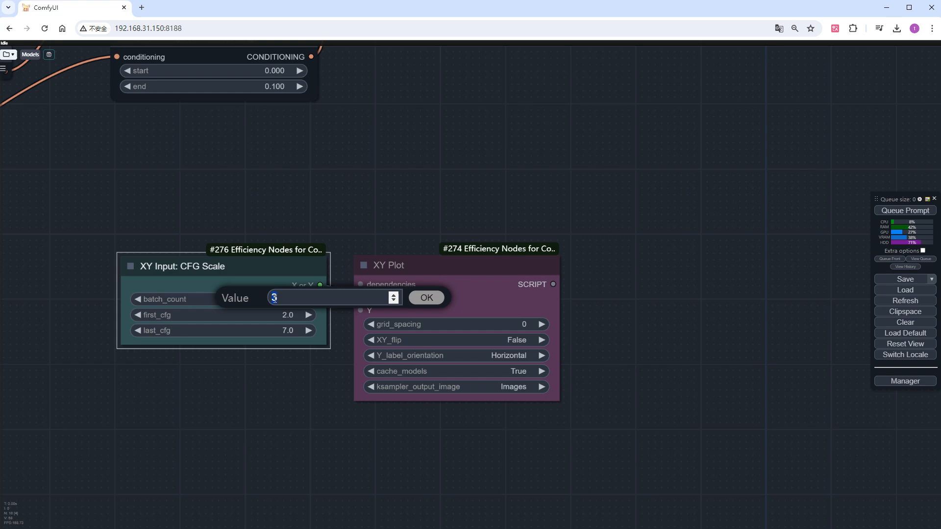
{"action": "type", "text": "11"}
{"action": "key", "text": "Return"}
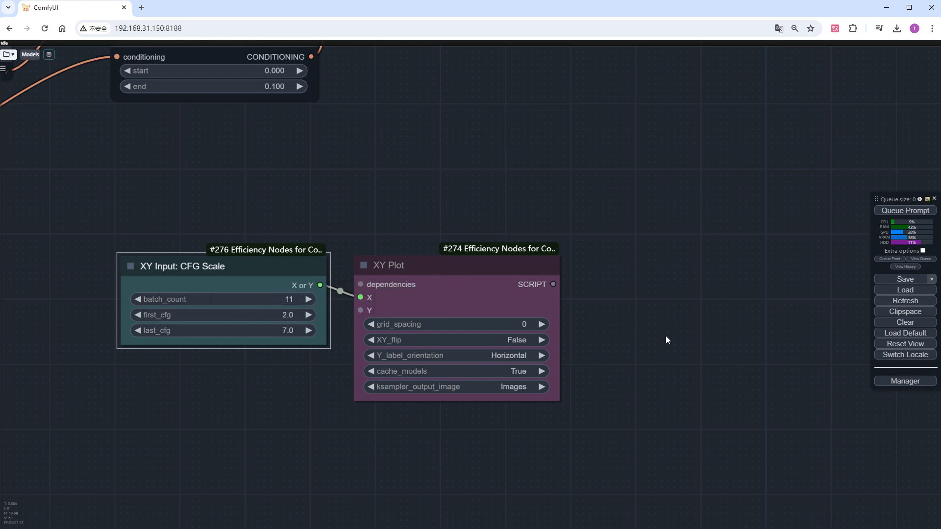
- Add a KSampler (Efficient) node driven by the XY Plot script output
{"action": "left_click_drag", "start_coordinate": [665, 335], "coordinate": [508, 235]}
{"action": "double_click", "coordinate": [508, 240]}
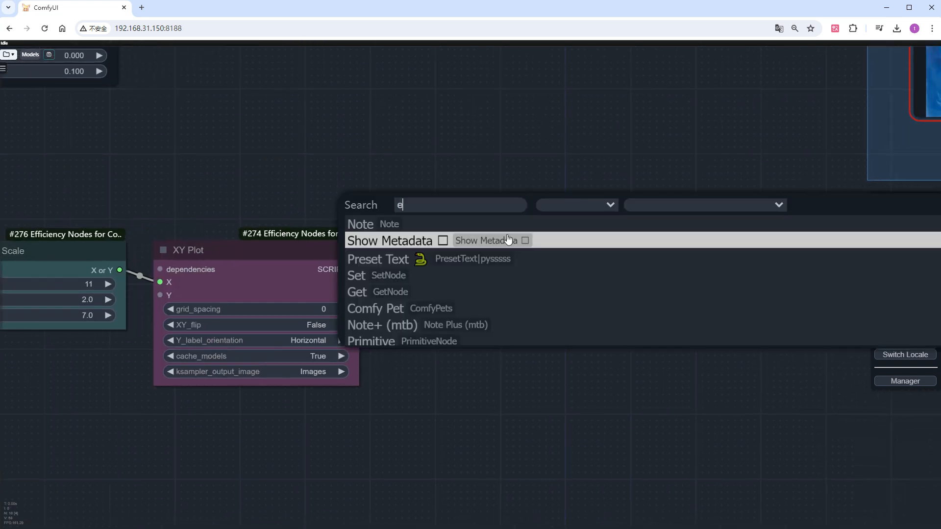
{"action": "type", "text": "effic"}
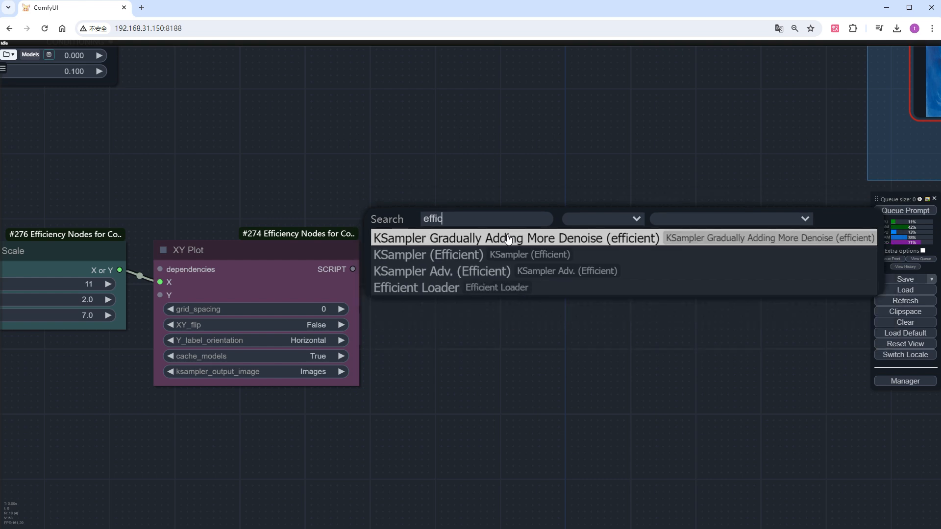
{"action": "left_click", "coordinate": [470, 255]}
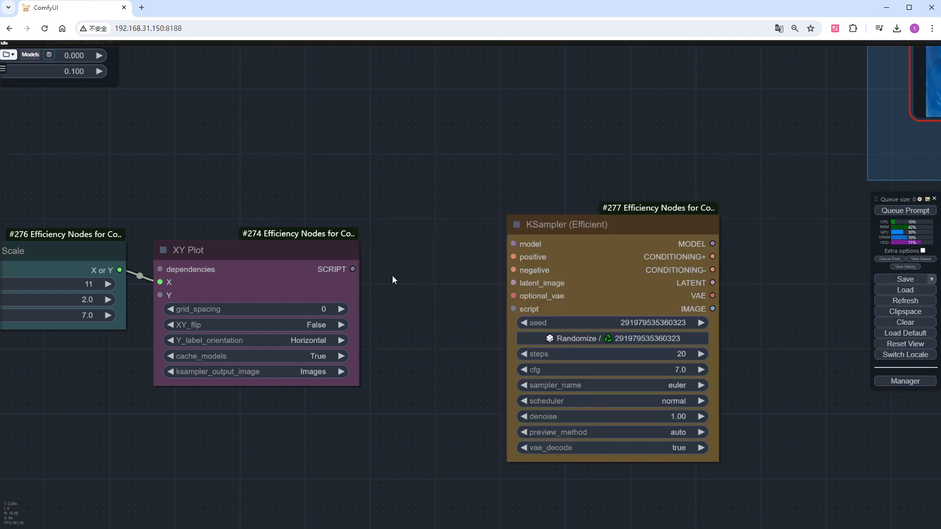
{"action": "left_click_drag", "start_coordinate": [353, 269], "coordinate": [513, 309]}
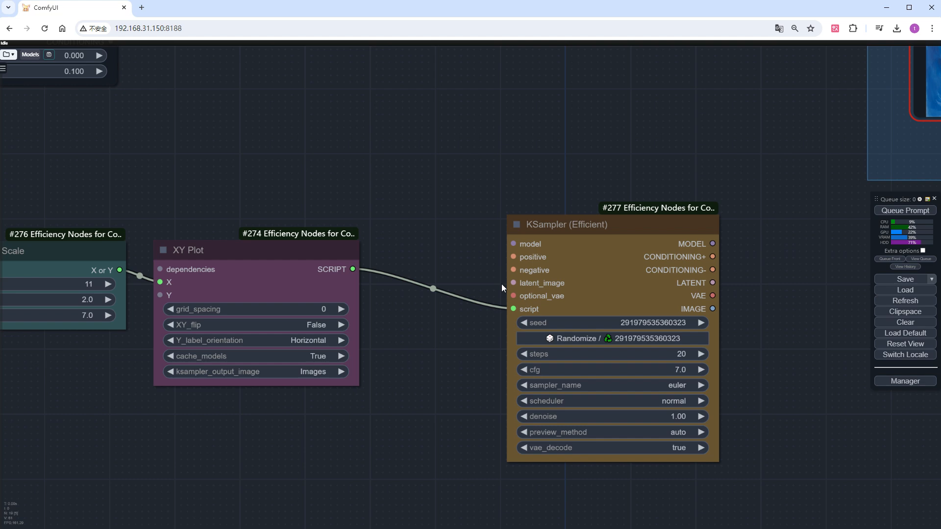
{"action": "scroll", "coordinate": [502, 284], "scroll_direction": "down", "scroll_amount": 3}
{"action": "scroll", "coordinate": [411, 198], "scroll_direction": "down", "scroll_amount": 2}
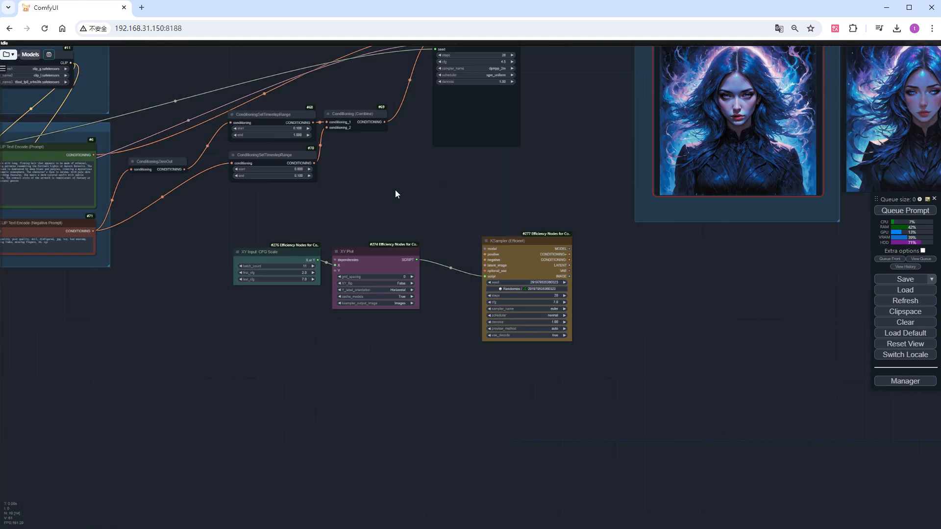
- Wire the SD3 model, positive/negative conditioning and empty latent into it, and convert seed to an input
{"action": "left_click_drag", "start_coordinate": [394, 190], "coordinate": [432, 278]}
{"action": "left_click_drag", "start_coordinate": [359, 105], "coordinate": [529, 329]}
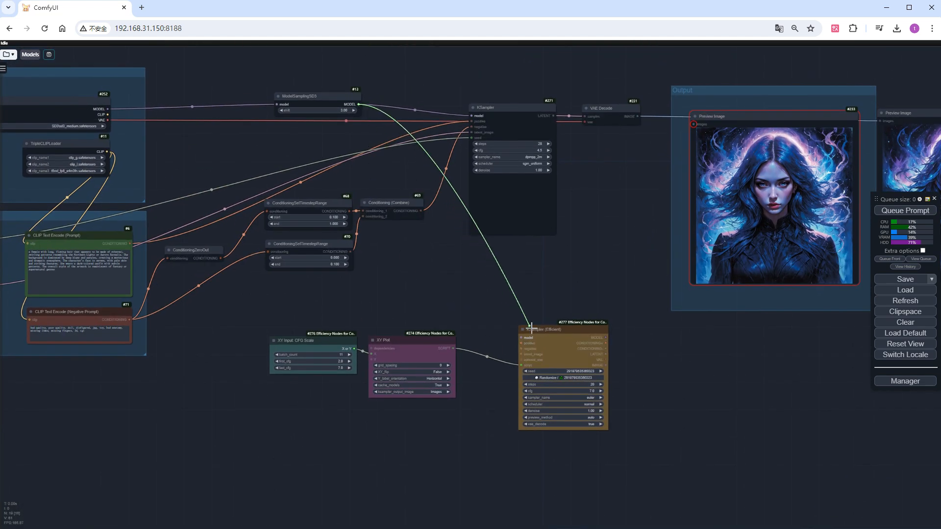
{"action": "left_click_drag", "start_coordinate": [103, 119], "coordinate": [524, 353]}
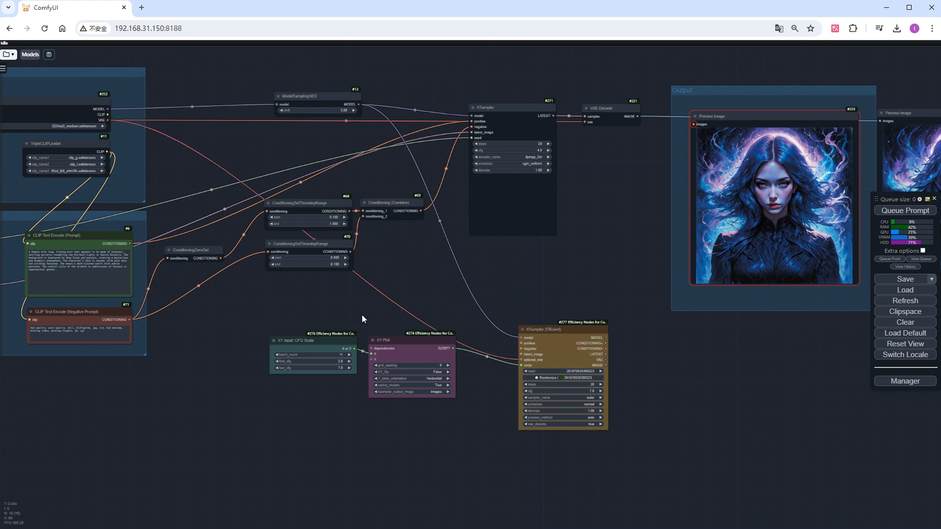
{"action": "left_click_drag", "start_coordinate": [130, 243], "coordinate": [521, 342]}
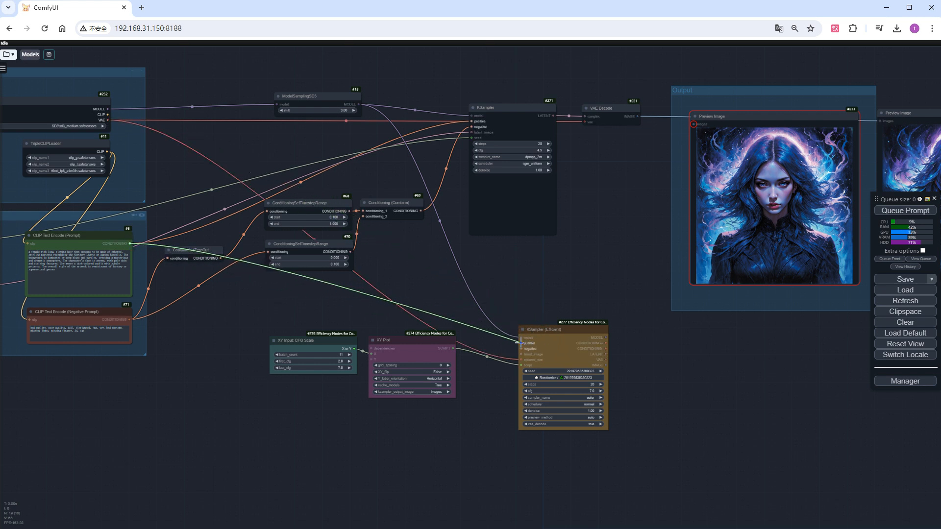
{"action": "left_click_drag", "start_coordinate": [422, 211], "coordinate": [521, 345]}
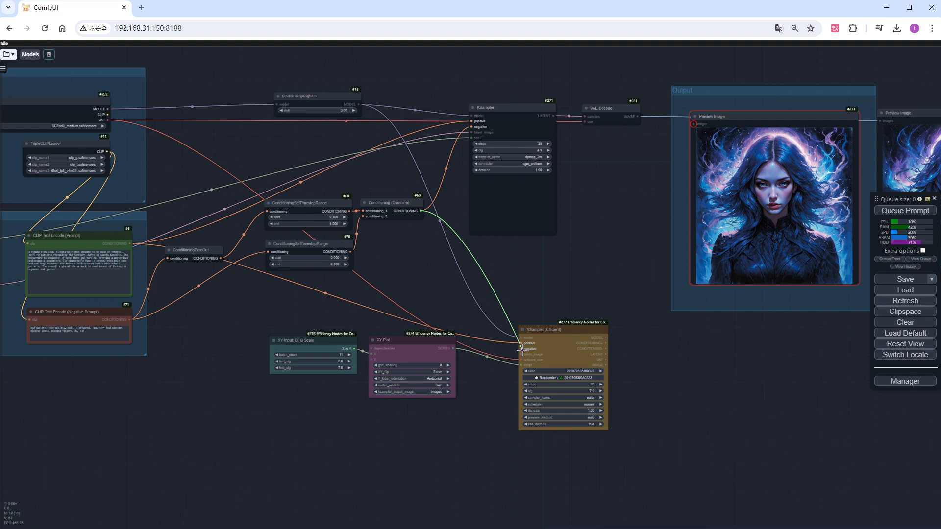
{"action": "left_click_drag", "start_coordinate": [222, 403], "coordinate": [306, 383]}
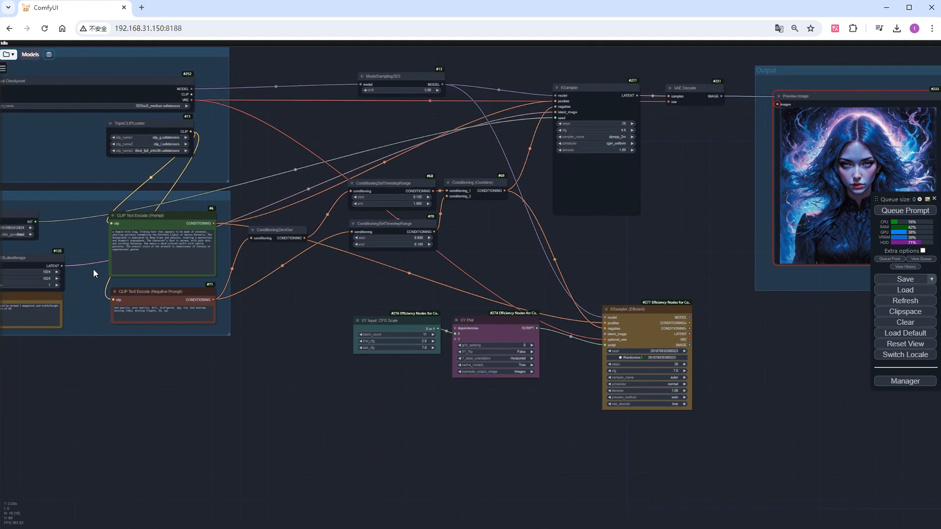
{"action": "left_click_drag", "start_coordinate": [62, 266], "coordinate": [604, 333]}
{"action": "scroll", "coordinate": [727, 373], "scroll_direction": "up", "scroll_amount": 4}
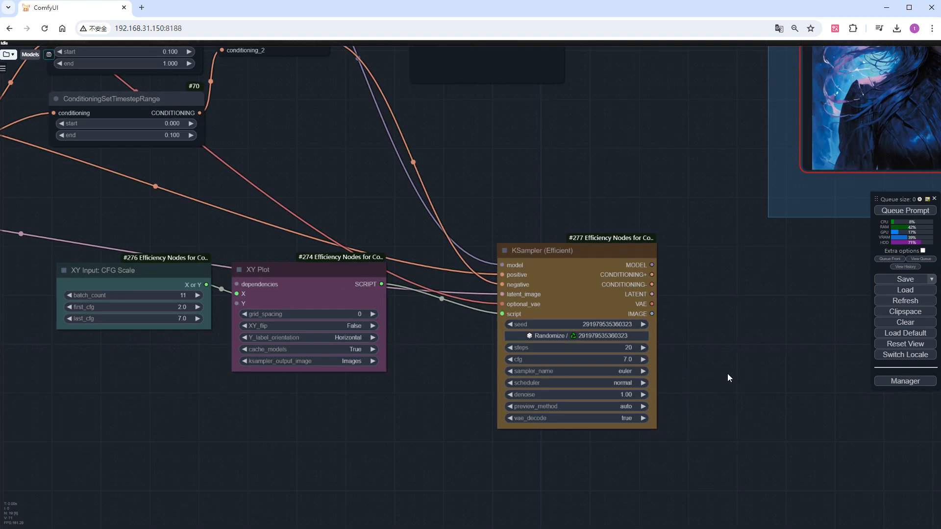
{"action": "scroll", "coordinate": [705, 346], "scroll_direction": "up", "scroll_amount": 3}
{"action": "scroll", "coordinate": [683, 318], "scroll_direction": "up", "scroll_amount": 2}
{"action": "right_click", "coordinate": [517, 234]}
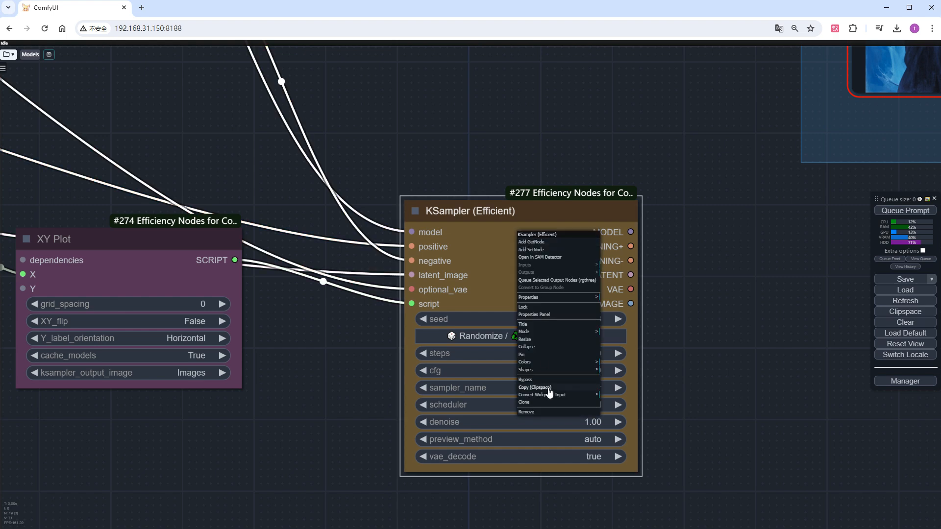
{"action": "left_click", "coordinate": [623, 393]}
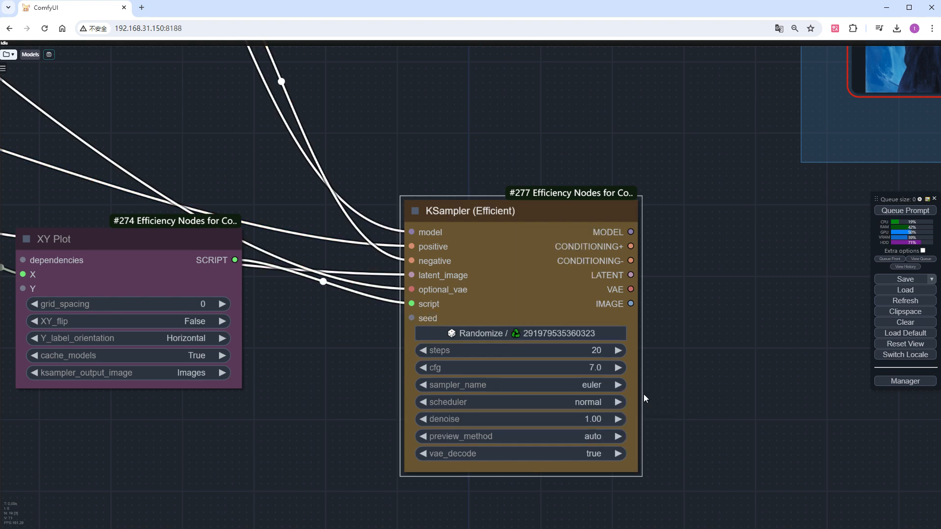
{"action": "scroll", "coordinate": [415, 334], "scroll_direction": "down", "scroll_amount": 3}
{"action": "scroll", "coordinate": [382, 412], "scroll_direction": "down", "scroll_amount": 2}
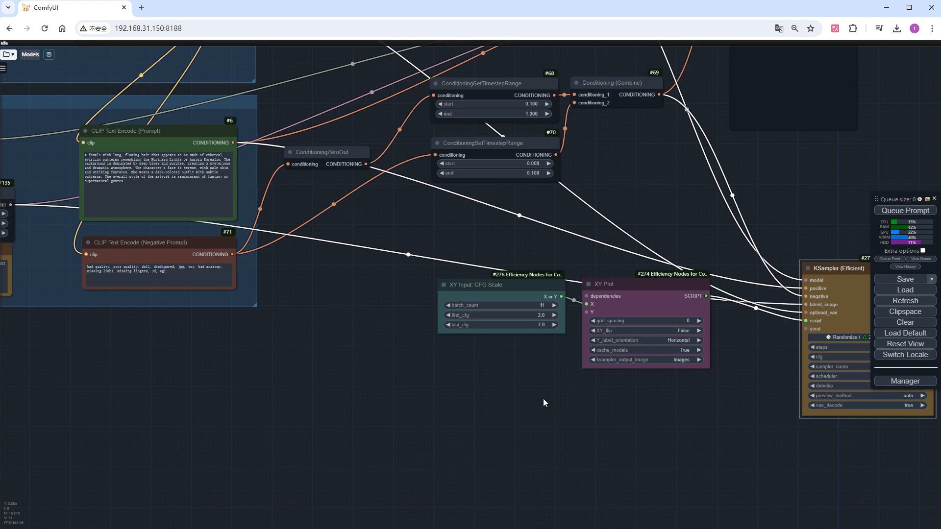
{"action": "scroll", "coordinate": [543, 399], "scroll_direction": "down", "scroll_amount": 4}
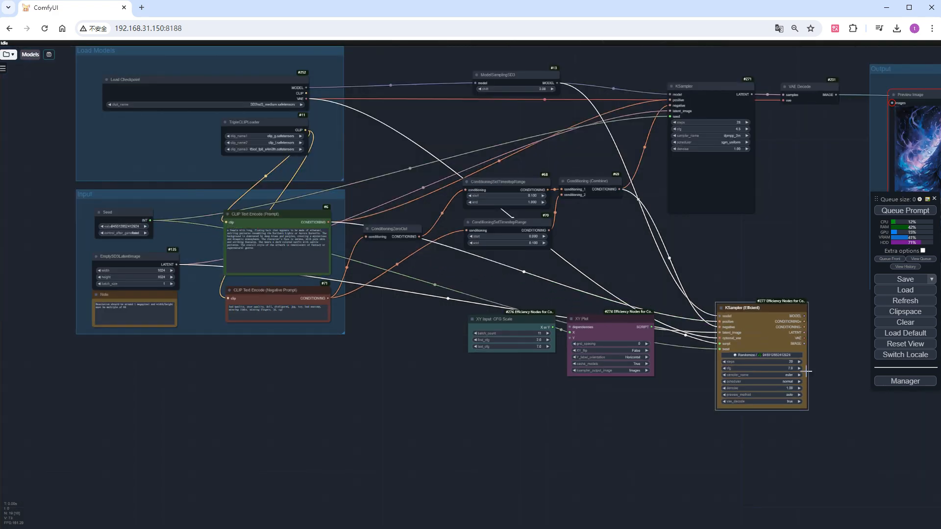
- Set the Efficient KSampler to 28 steps, dpmpp_2m sampler and sgm_uniform scheduler
{"action": "mouse_move", "coordinate": [801, 371]}
{"action": "left_mouse_down"}
{"action": "mouse_move", "coordinate": [580, 401]}
{"action": "mouse_move", "coordinate": [624, 311]}
{"action": "left_mouse_up"}
{"action": "scroll", "coordinate": [580, 400], "scroll_direction": "up", "scroll_amount": 5}
{"action": "scroll", "coordinate": [544, 379], "scroll_direction": "up", "scroll_amount": 4}
{"action": "left_click", "coordinate": [497, 265]}
{"action": "type", "text": "28"}
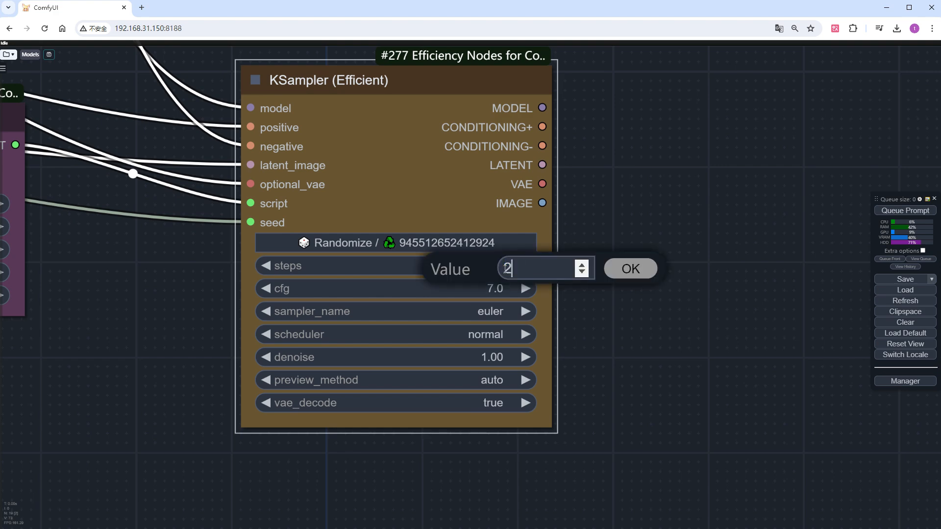
{"action": "key", "text": "Return"}
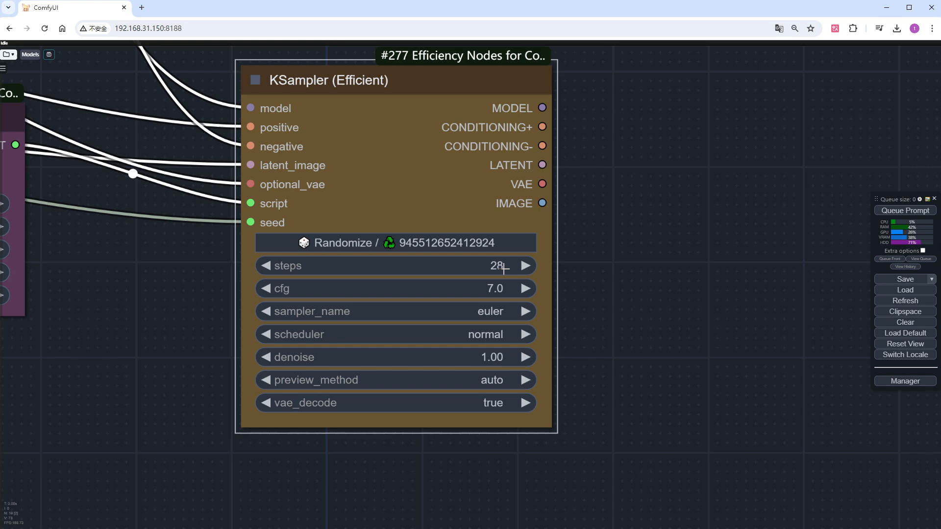
{"action": "left_click", "coordinate": [486, 311]}
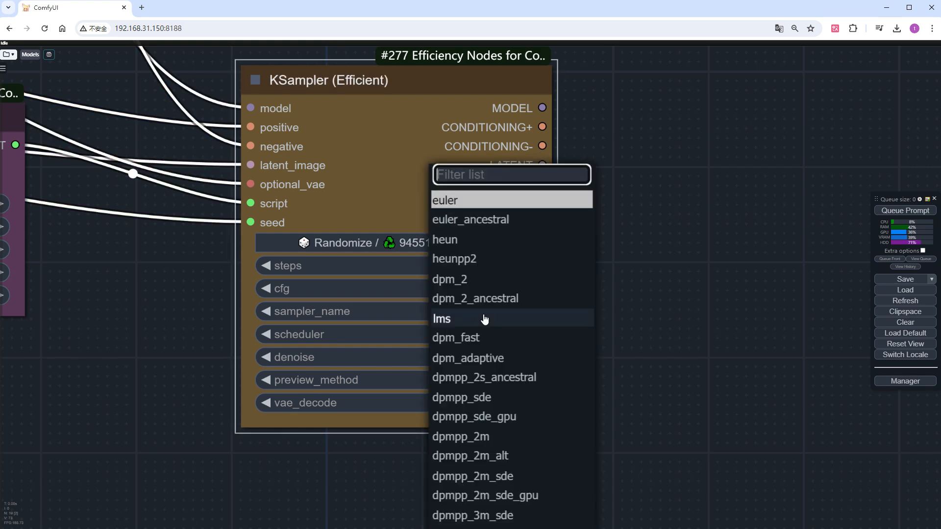
{"action": "left_click", "coordinate": [460, 437]}
{"action": "left_click", "coordinate": [484, 335]}
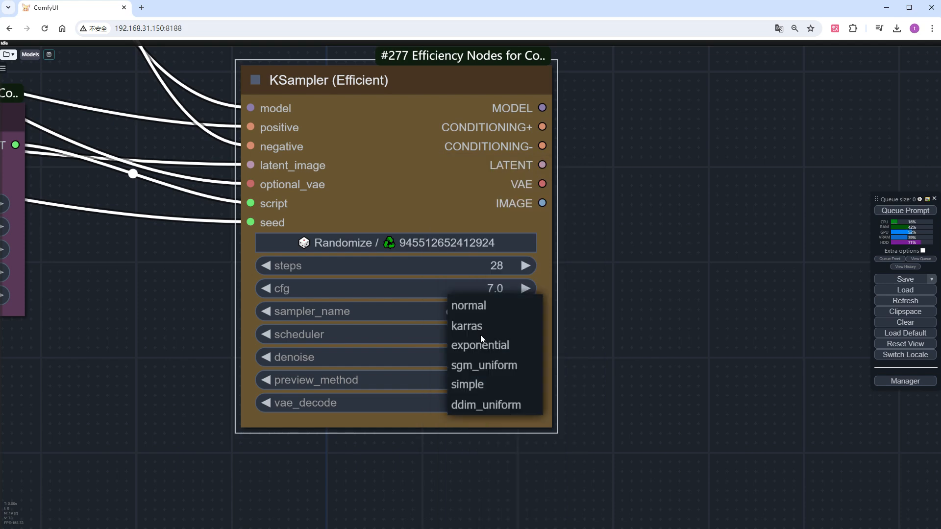
{"action": "left_click", "coordinate": [485, 366]}
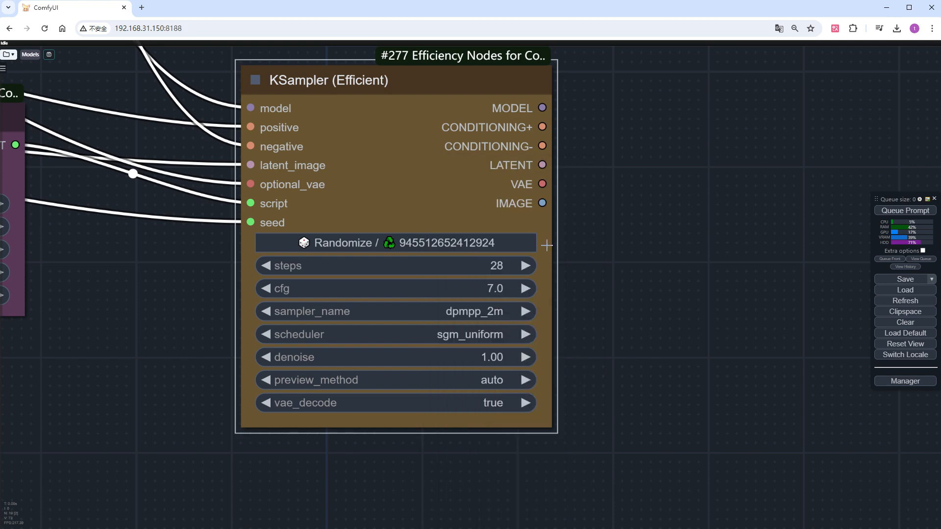
{"action": "scroll", "coordinate": [546, 244], "scroll_direction": "down", "scroll_amount": 5}
- Move the second Preview Image beside the Efficient KSampler and feed it from that sampler's IMAGE output
{"action": "mouse_move", "coordinate": [699, 344]}
{"action": "left_mouse_down"}
{"action": "mouse_move", "coordinate": [268, 409]}
{"action": "mouse_move", "coordinate": [299, 410]}
{"action": "left_mouse_up"}
{"action": "scroll", "coordinate": [268, 410], "scroll_direction": "down", "scroll_amount": 2}
{"action": "left_click_drag", "start_coordinate": [497, 117], "coordinate": [662, 101]}
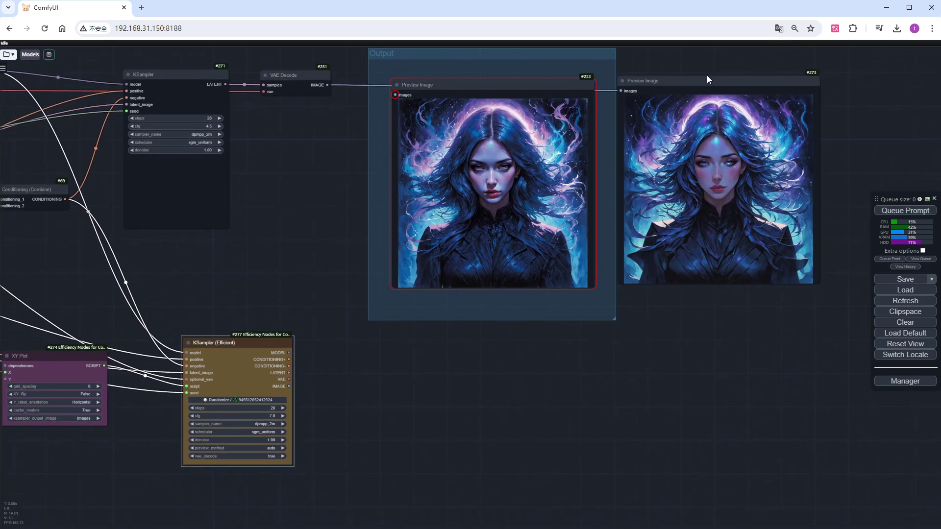
{"action": "mouse_move", "coordinate": [706, 75]}
{"action": "left_mouse_down"}
{"action": "mouse_move", "coordinate": [692, 172]}
{"action": "mouse_move", "coordinate": [431, 346]}
{"action": "left_mouse_up"}
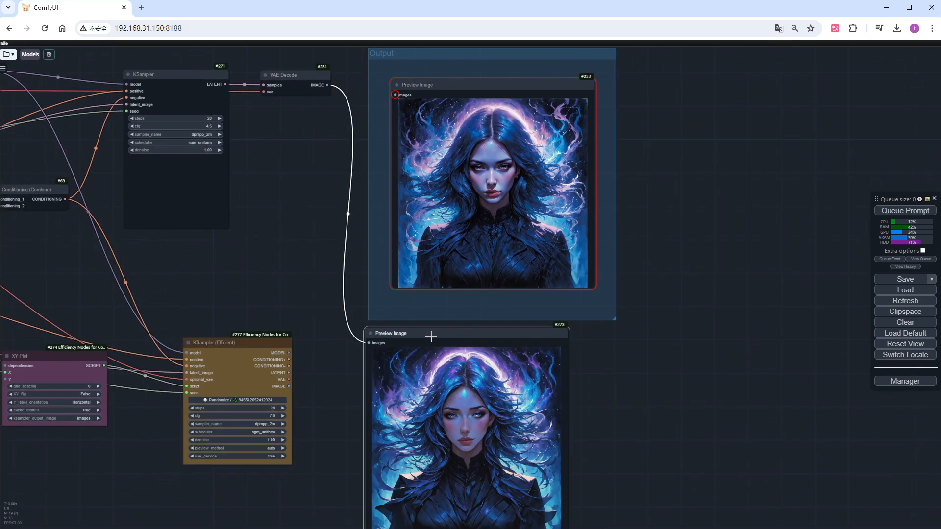
{"action": "left_click_drag", "start_coordinate": [288, 386], "coordinate": [370, 354]}
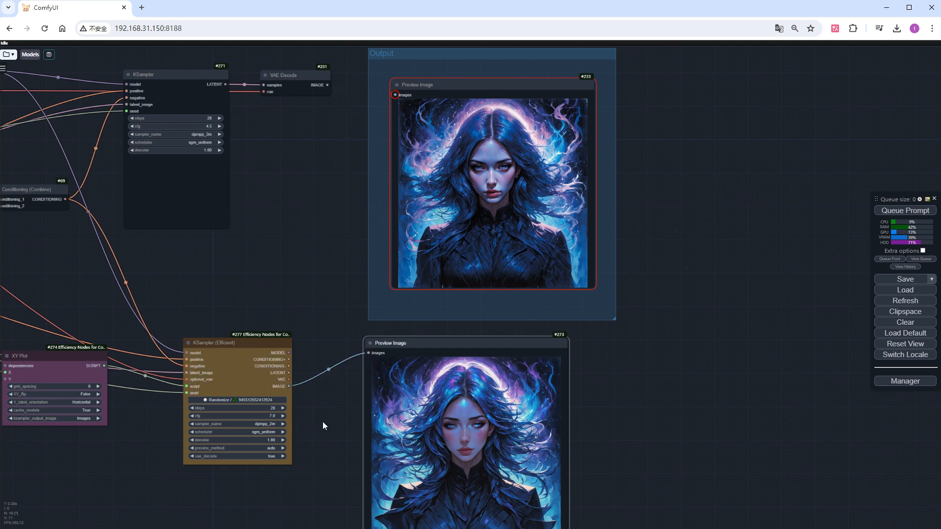
{"action": "scroll", "coordinate": [323, 424], "scroll_direction": "down", "scroll_amount": 4}
{"action": "left_click_drag", "start_coordinate": [188, 471], "coordinate": [367, 448]}
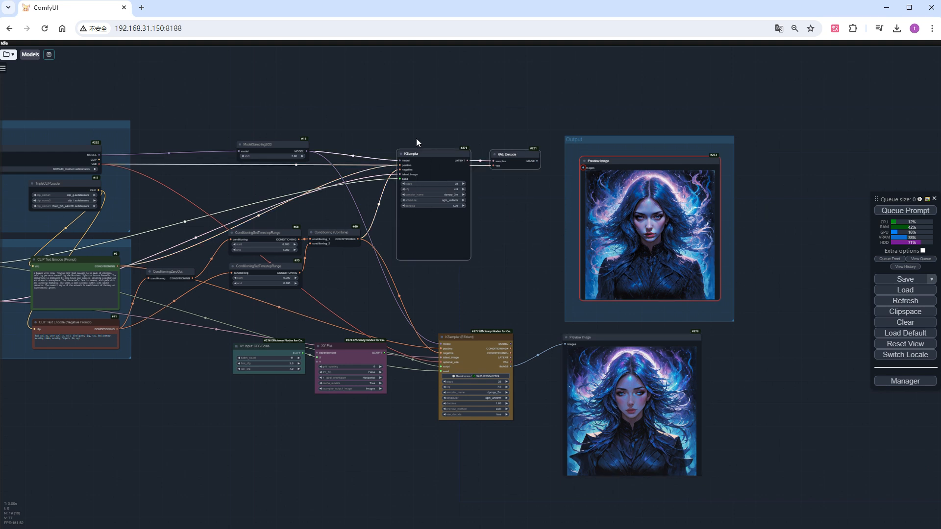
- Bypass the original KSampler branch and queue the run to render the CFG 2.0–7.0 strip
{"action": "key", "text": "ctrl+b"}
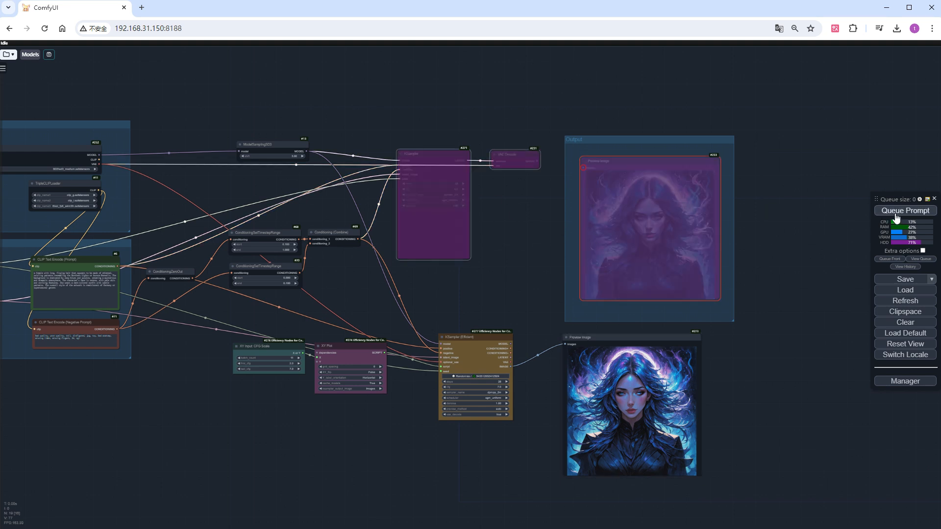
{"action": "left_click", "coordinate": [896, 213]}
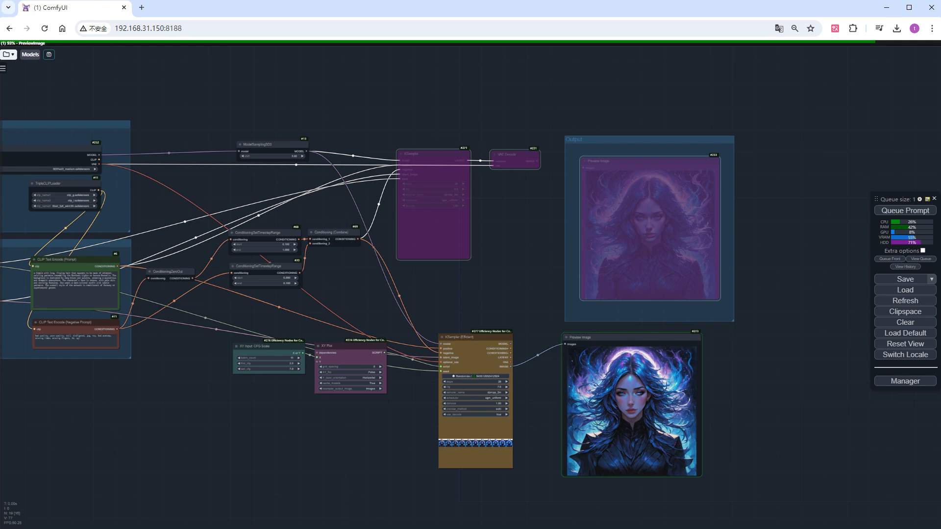
{"action": "scroll", "coordinate": [505, 487], "scroll_direction": "up", "scroll_amount": 3}
{"action": "scroll", "coordinate": [466, 475], "scroll_direction": "up", "scroll_amount": 4}
{"action": "scroll", "coordinate": [465, 475], "scroll_direction": "up", "scroll_amount": 3}
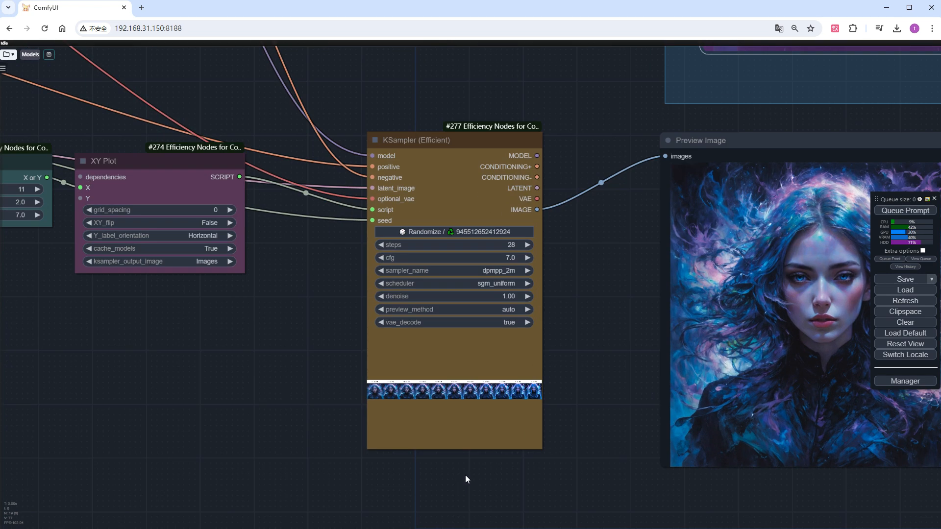
{"action": "scroll", "coordinate": [465, 475], "scroll_direction": "up", "scroll_amount": 2}
{"action": "right_click", "coordinate": [433, 365]}
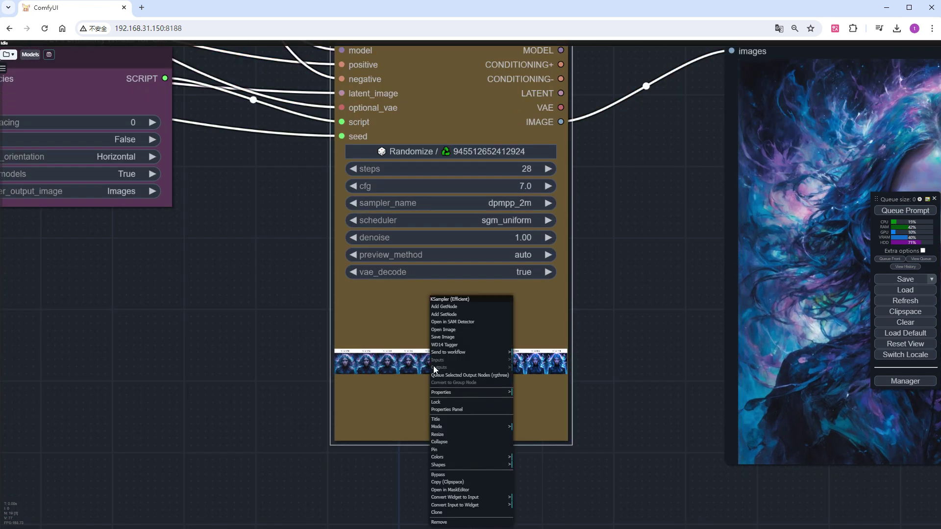
{"action": "left_click", "coordinate": [443, 329]}
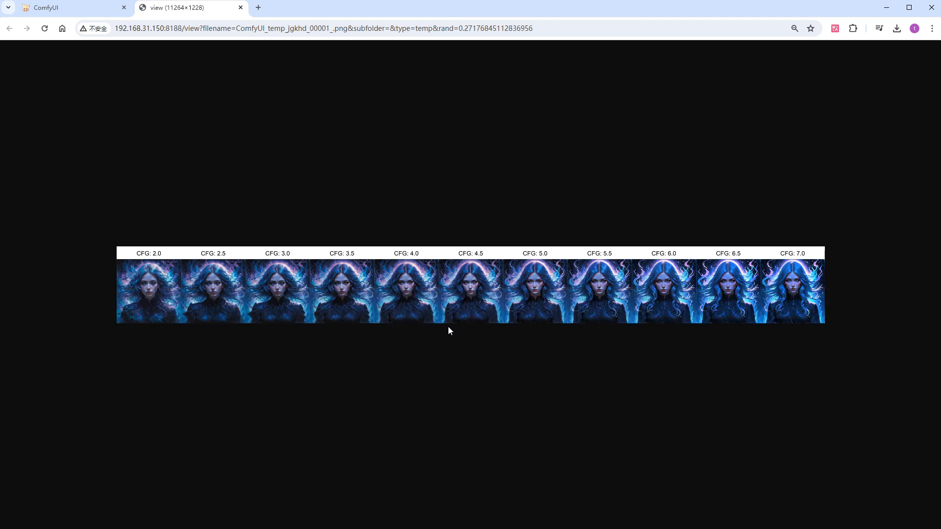
{"action": "left_click", "coordinate": [390, 293]}
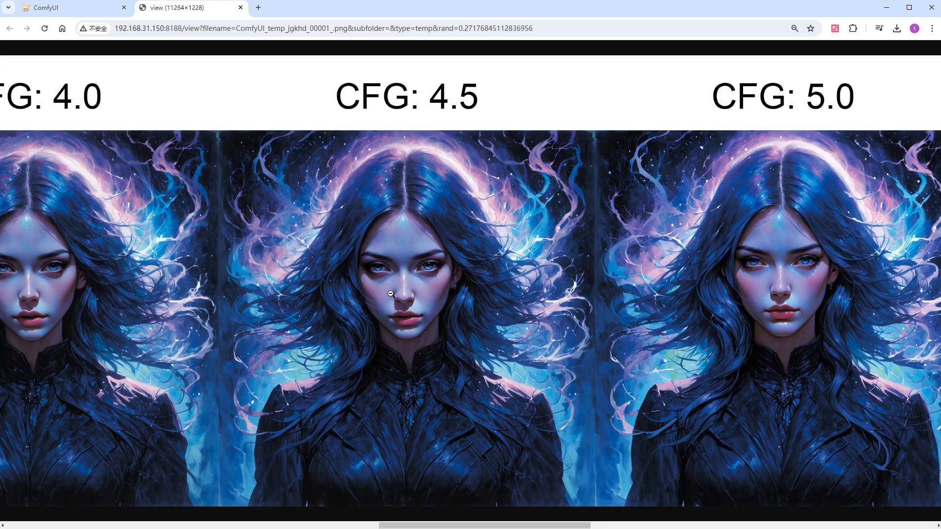
{"action": "left_click_drag", "start_coordinate": [414, 525], "coordinate": [2, 521]}
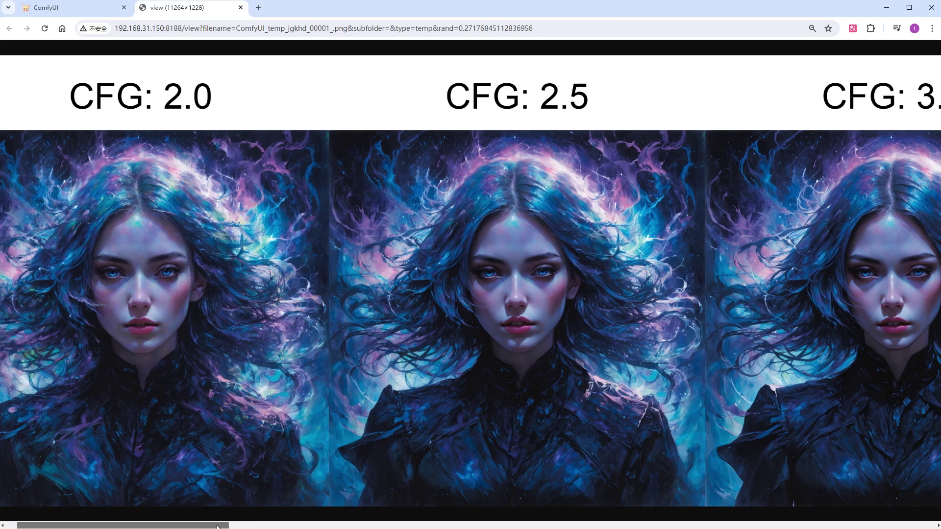
{"action": "left_click_drag", "start_coordinate": [110, 525], "coordinate": [425, 526]}
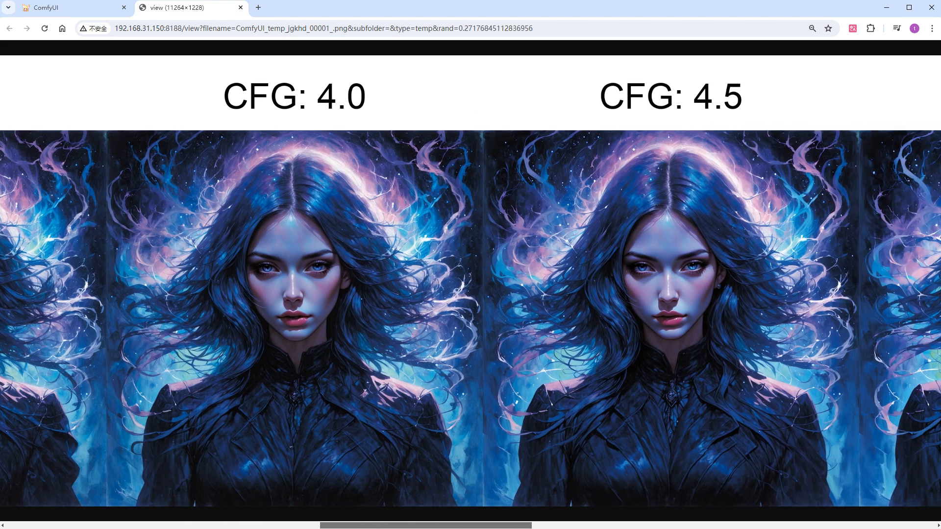
{"action": "left_click_drag", "start_coordinate": [425, 525], "coordinate": [830, 525]}
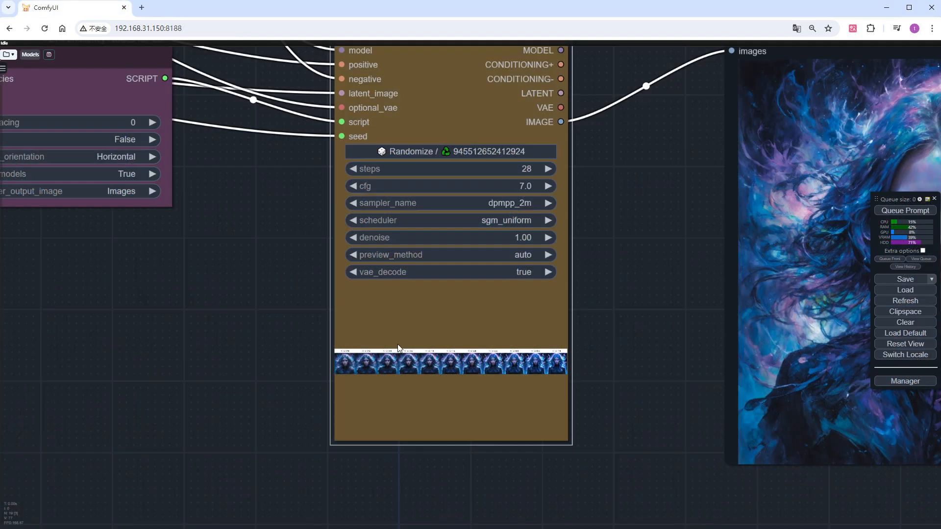
{"action": "scroll", "coordinate": [396, 347], "scroll_direction": "down", "scroll_amount": 3}
- Add an XY Input: Sampler/Scheduler node on the plot's X axis, with 5 inputs varying sampler and scheduler
{"action": "left_click_drag", "start_coordinate": [103, 386], "coordinate": [415, 408]}
{"action": "scroll", "coordinate": [321, 298], "scroll_direction": "up", "scroll_amount": 2}
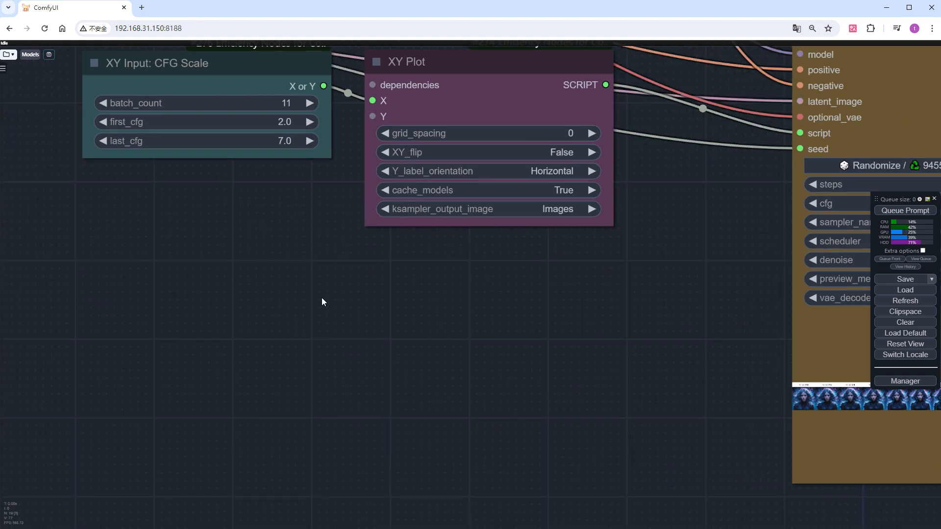
{"action": "double_click", "coordinate": [321, 297]}
{"action": "type", "text": "xy"}
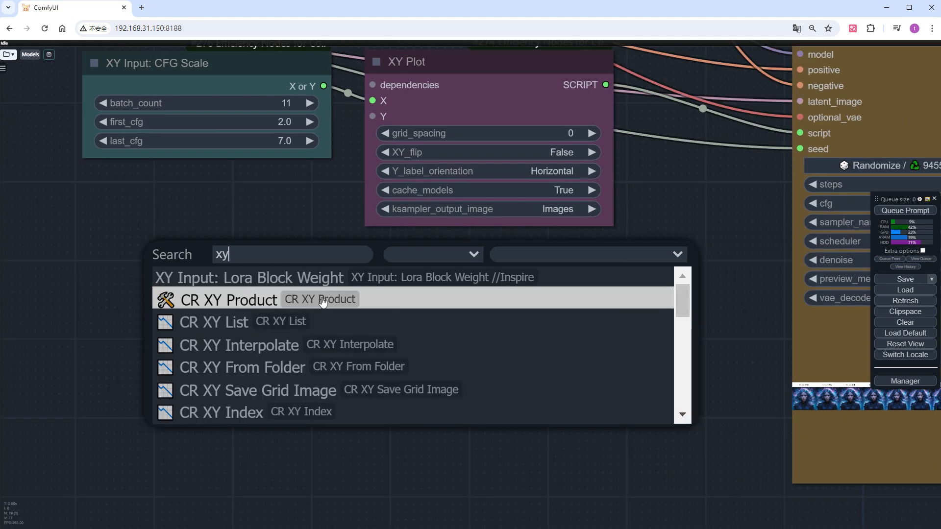
{"action": "scroll", "coordinate": [321, 301], "scroll_direction": "down", "scroll_amount": 3}
{"action": "left_click", "coordinate": [324, 323]}
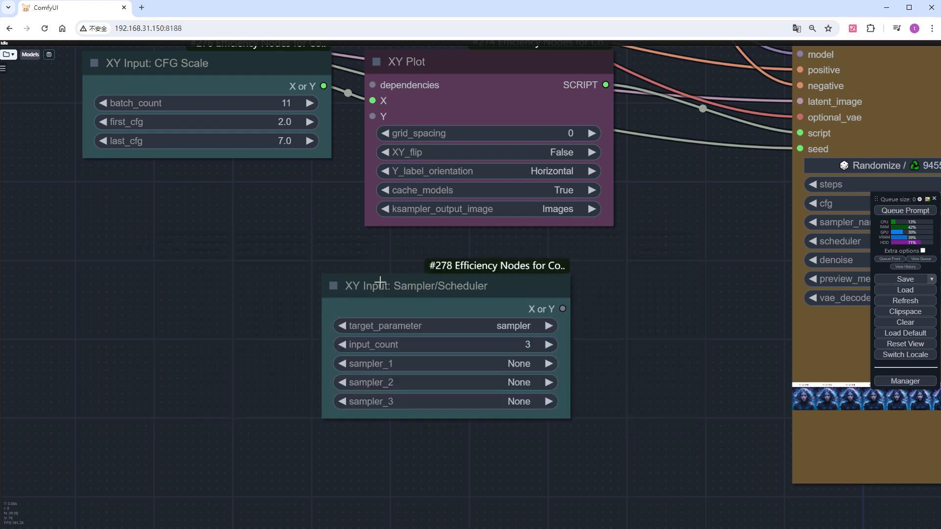
{"action": "mouse_move", "coordinate": [375, 282]}
{"action": "left_mouse_down"}
{"action": "mouse_move", "coordinate": [200, 267]}
{"action": "mouse_move", "coordinate": [164, 278]}
{"action": "left_mouse_up"}
{"action": "left_click_drag", "start_coordinate": [338, 306], "coordinate": [372, 100]}
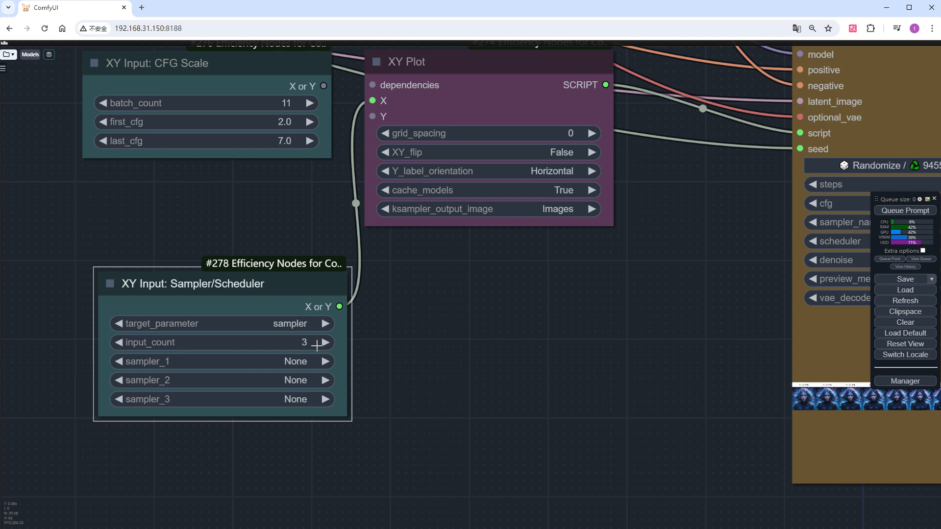
{"action": "left_click", "coordinate": [324, 343]}
{"action": "left_click", "coordinate": [289, 323]}
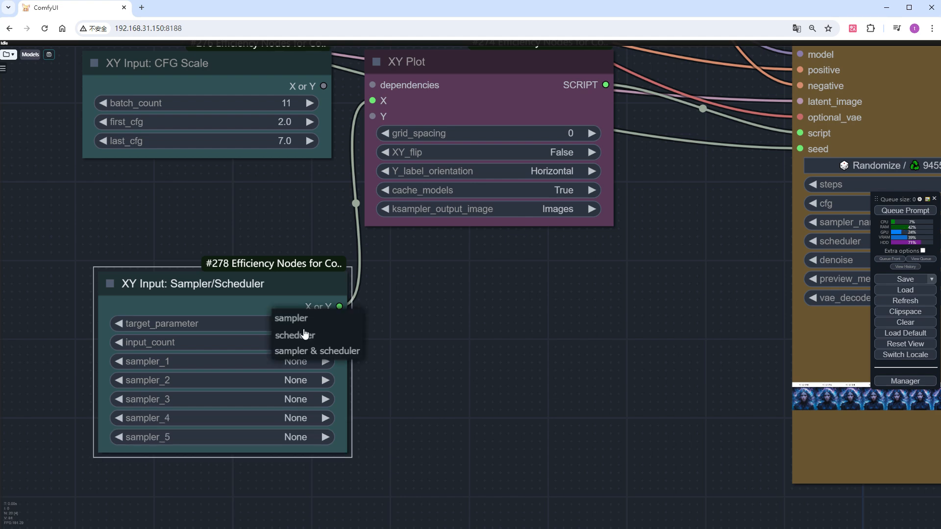
{"action": "left_click", "coordinate": [323, 352]}
{"action": "mouse_move", "coordinate": [412, 394]}
{"action": "left_mouse_down"}
{"action": "mouse_move", "coordinate": [400, 300]}
{"action": "mouse_move", "coordinate": [383, 302]}
{"action": "left_mouse_up"}
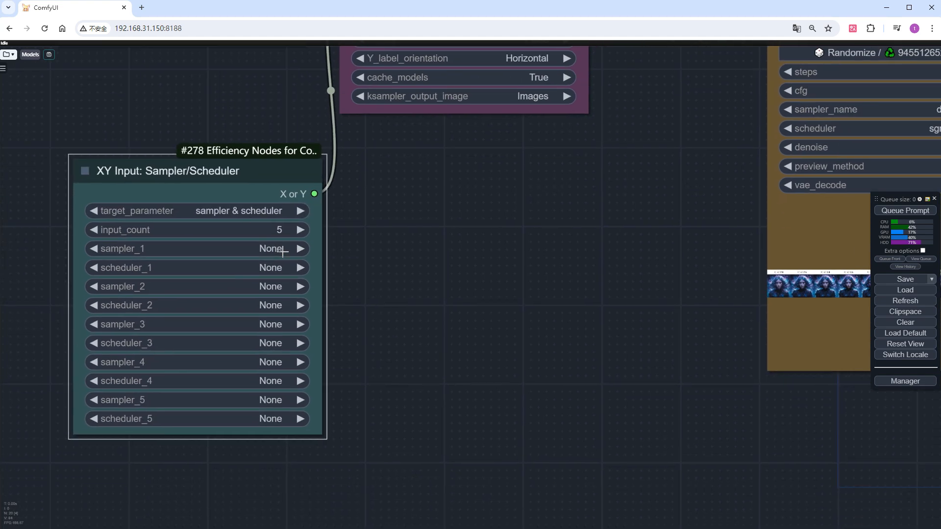
- Set the first two pairs to dpmpp_2m with sgm_uniform and dpmpp_2m with karras
{"action": "left_click", "coordinate": [271, 248]}
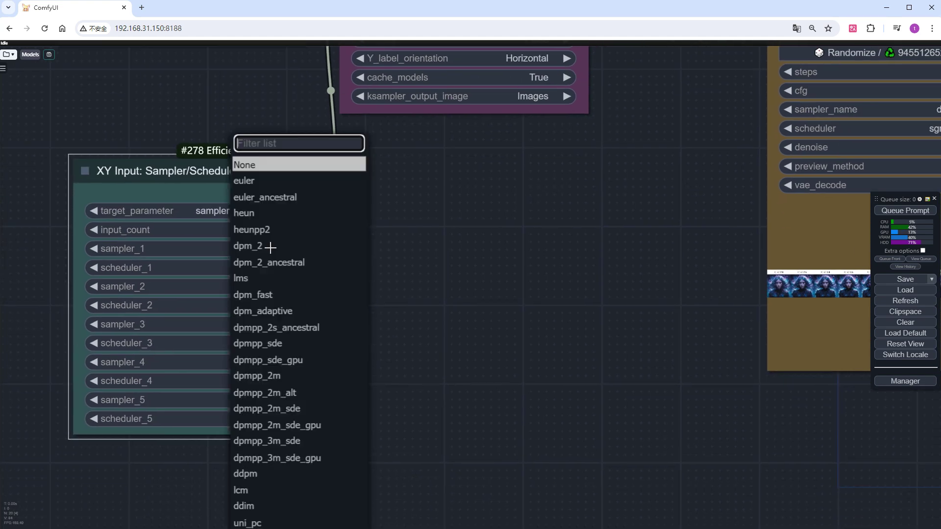
{"action": "left_click", "coordinate": [257, 376]}
{"action": "left_click", "coordinate": [268, 268]}
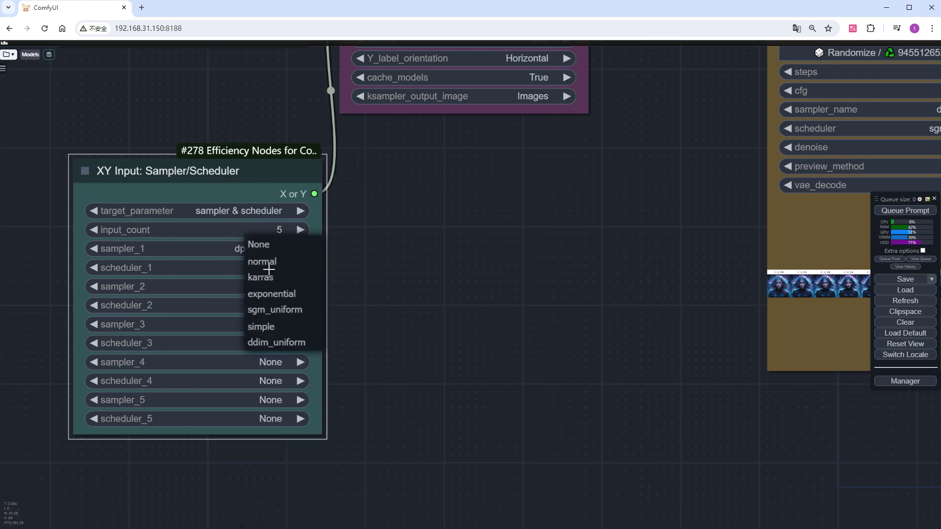
{"action": "left_click", "coordinate": [273, 310]}
{"action": "left_click", "coordinate": [263, 286]}
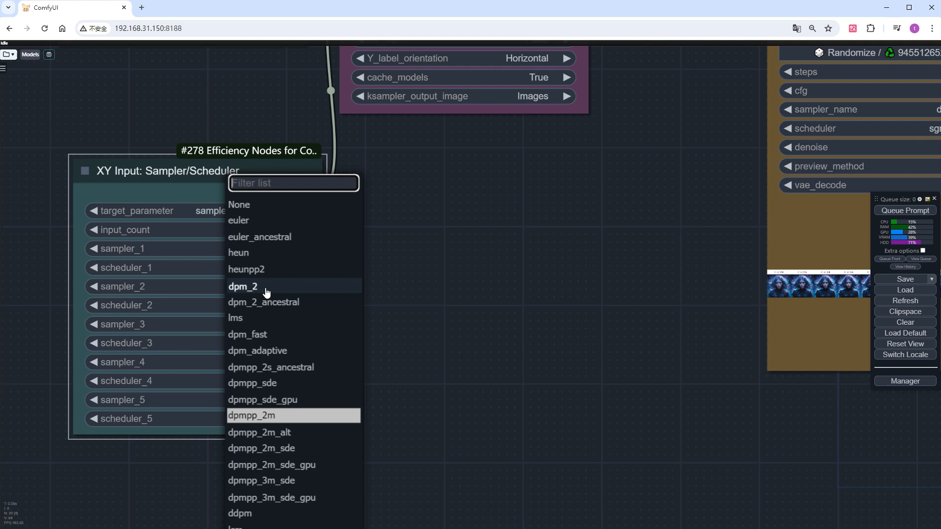
{"action": "left_click", "coordinate": [265, 415]}
{"action": "left_click", "coordinate": [265, 305]}
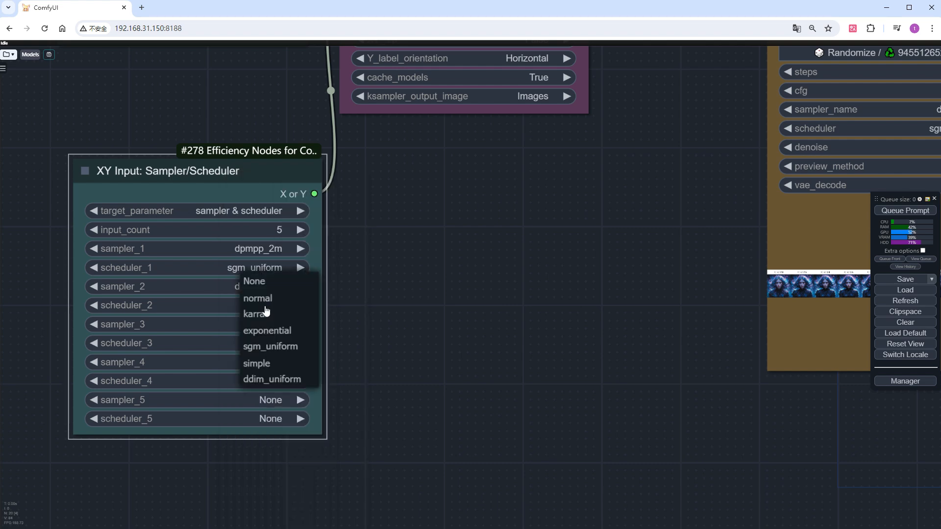
{"action": "left_click", "coordinate": [257, 315]}
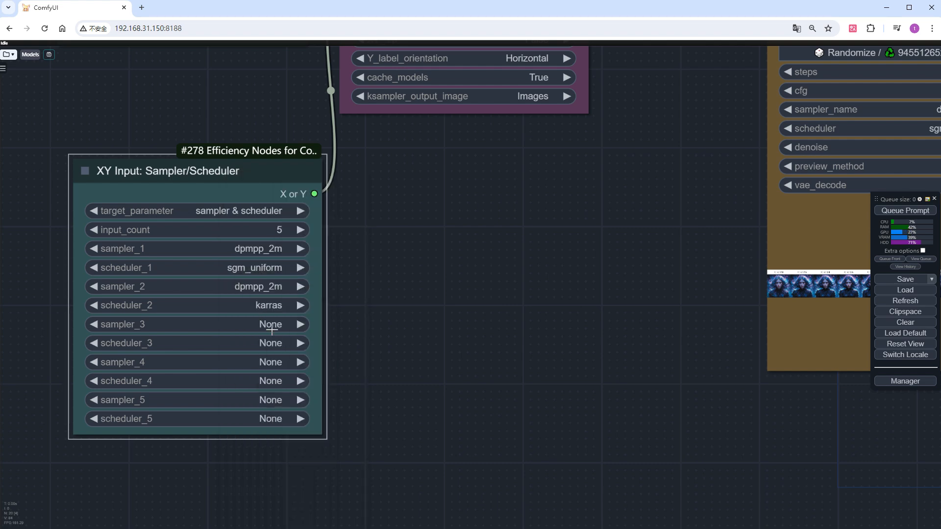
- Set the remaining pairs to euler/normal, the fourth with sgm_uniform, and uni_pc/sgm_uniform
{"action": "left_click", "coordinate": [246, 274]}
{"action": "left_click", "coordinate": [270, 343]}
{"action": "left_click", "coordinate": [261, 334]}
{"action": "left_click", "coordinate": [267, 361]}
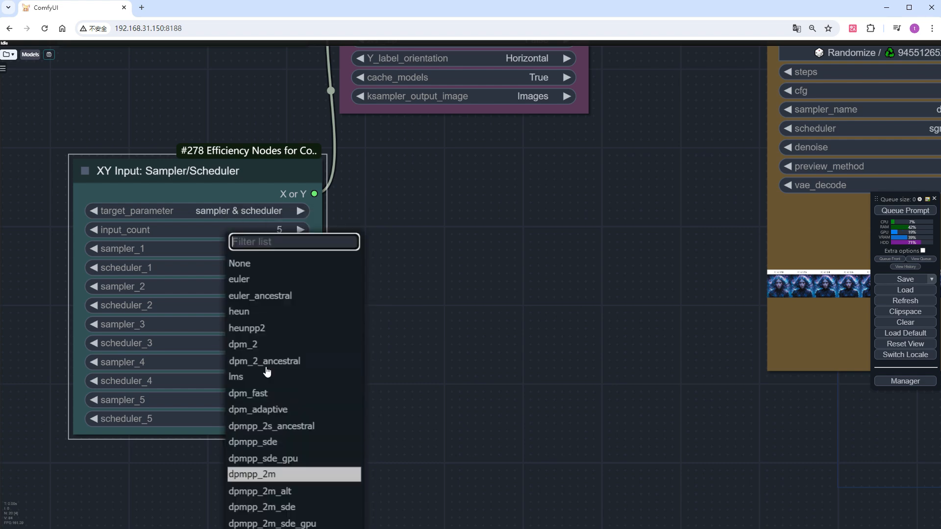
{"action": "left_click", "coordinate": [239, 280]}
{"action": "left_click", "coordinate": [261, 382]}
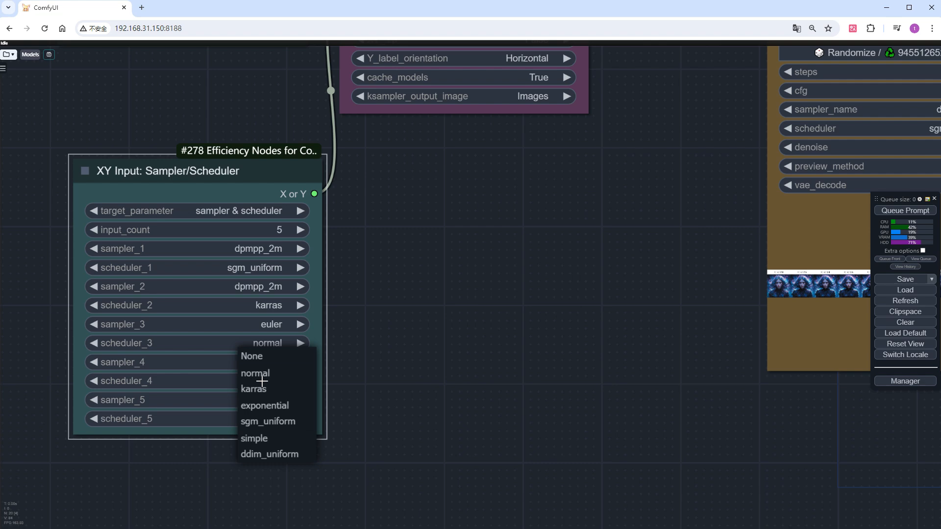
{"action": "left_click", "coordinate": [269, 423]}
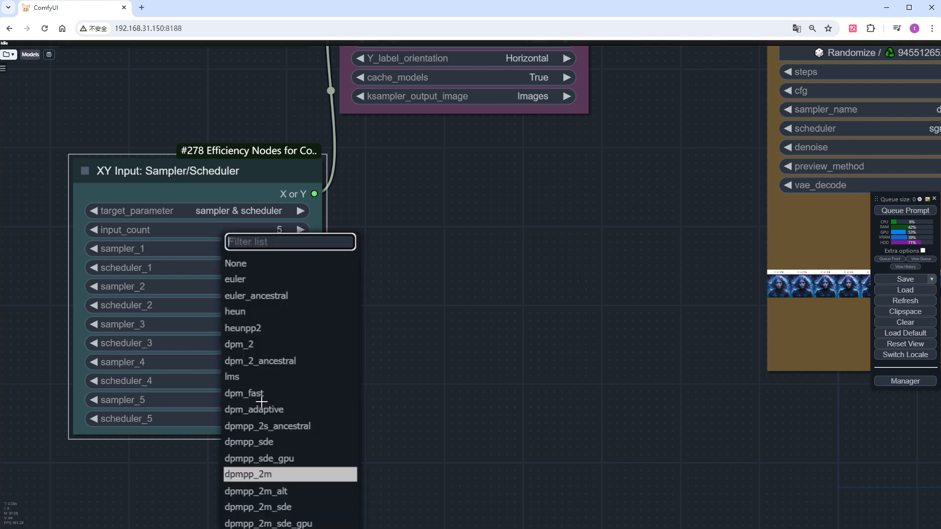
{"action": "scroll", "coordinate": [264, 417], "scroll_direction": "down", "scroll_amount": 5}
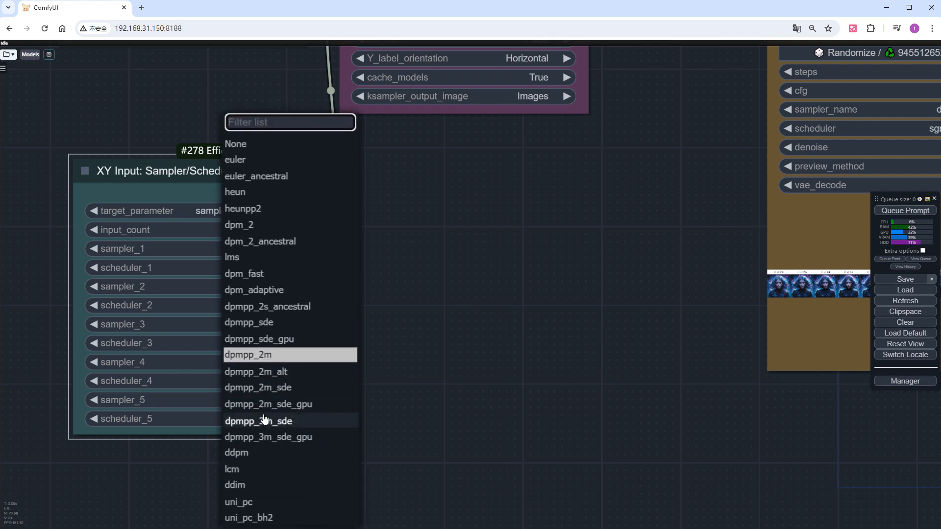
{"action": "scroll", "coordinate": [265, 417], "scroll_direction": "down", "scroll_amount": 3}
{"action": "left_click", "coordinate": [242, 473]}
{"action": "left_click", "coordinate": [277, 420]}
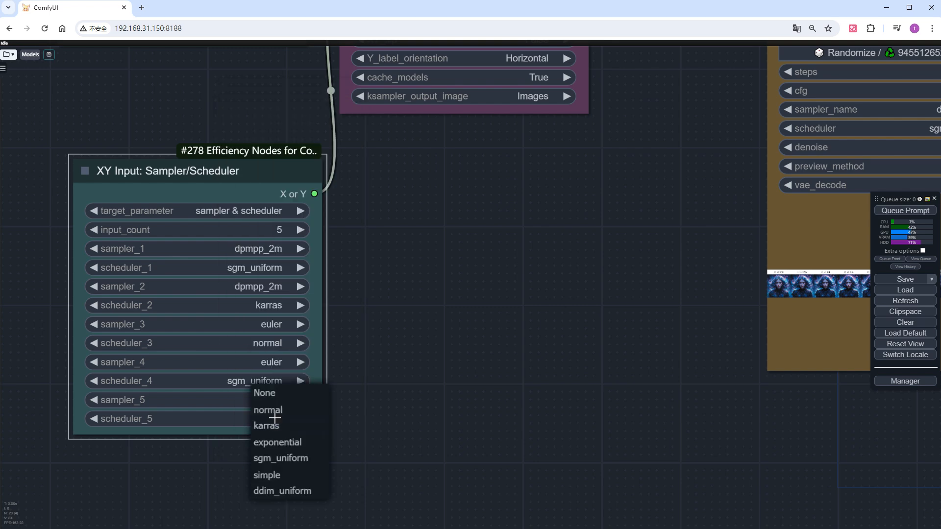
{"action": "left_click", "coordinate": [280, 458]}
- Lower the KSampler cfg from its previous value to 3.5
{"action": "left_click_drag", "start_coordinate": [551, 231], "coordinate": [348, 424]}
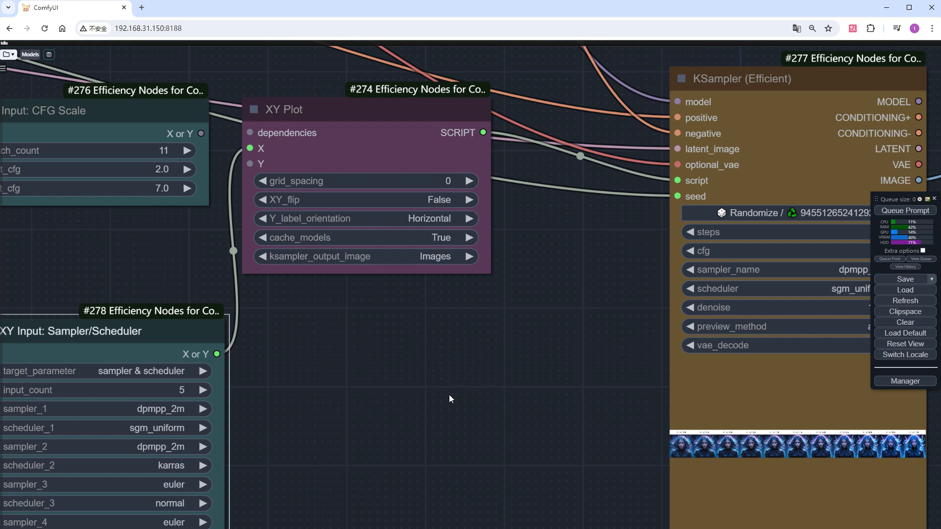
{"action": "scroll", "coordinate": [338, 423], "scroll_direction": "up", "scroll_amount": 3}
{"action": "left_click_drag", "start_coordinate": [224, 416], "coordinate": [125, 419]}
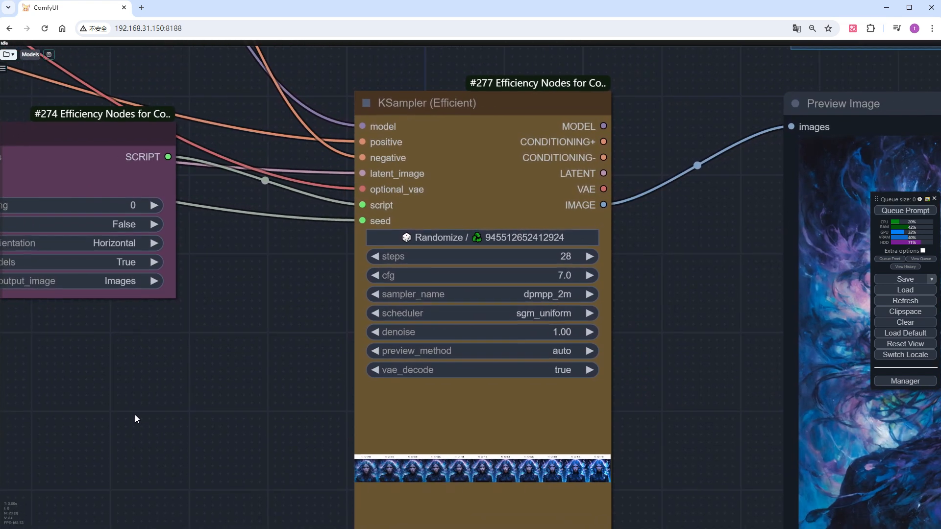
{"action": "double_click", "coordinate": [556, 276]}
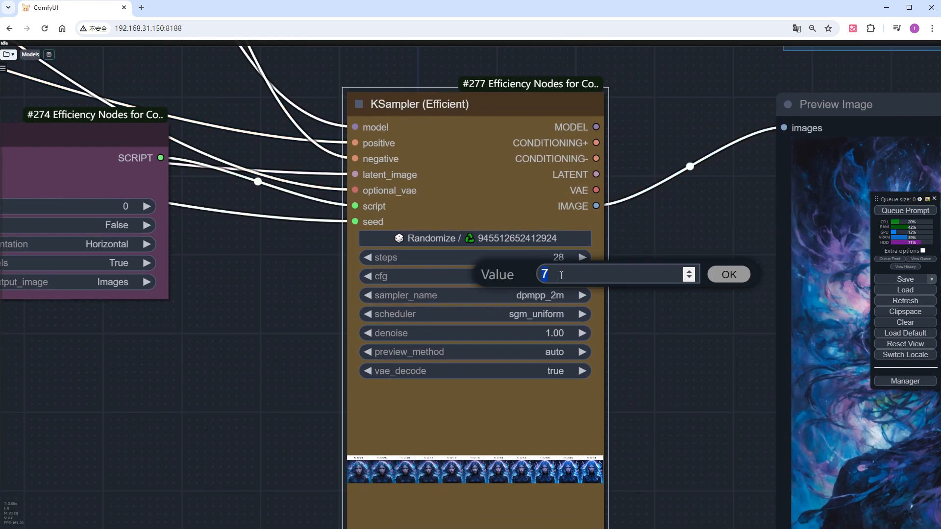
{"action": "type", "text": "3.5"}
{"action": "left_click", "coordinate": [723, 279]}
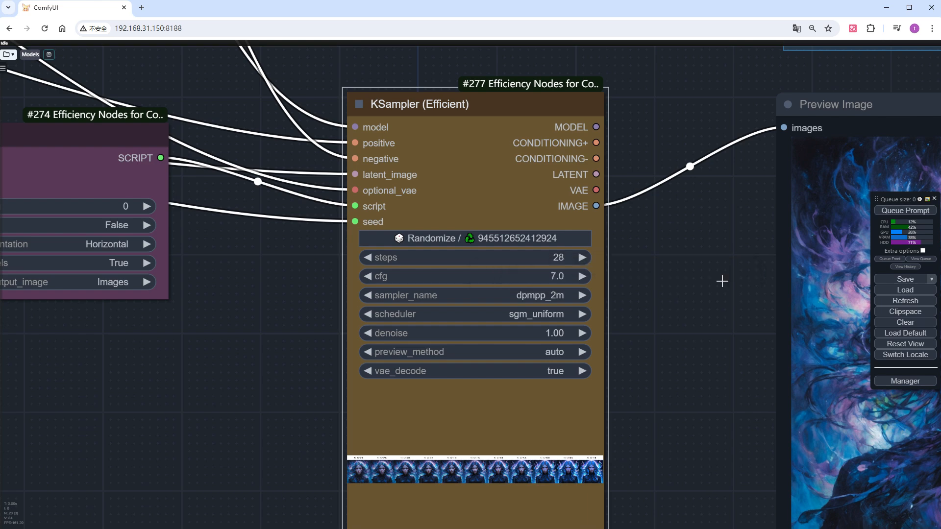
- Queue the sampler/scheduler comparison and bring up the KSampler preview's options
{"action": "left_click", "coordinate": [902, 211]}
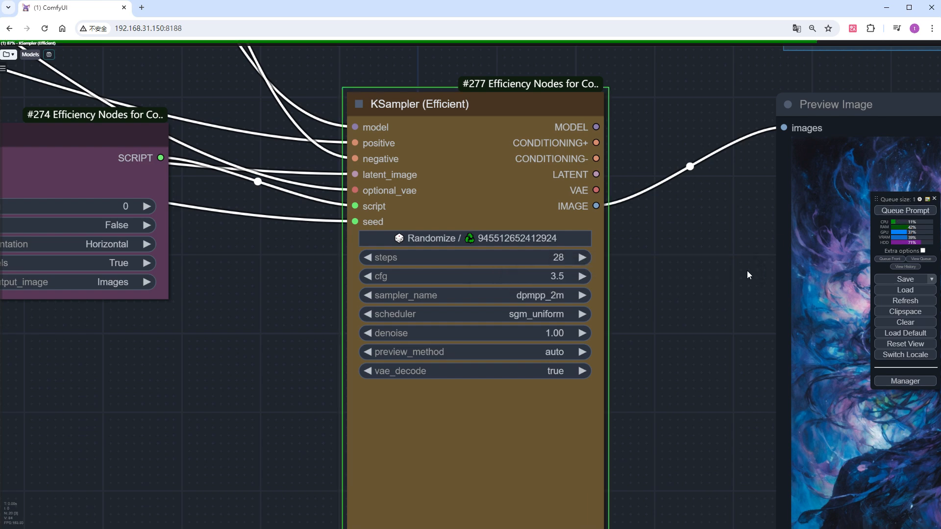
{"action": "scroll", "coordinate": [715, 290], "scroll_direction": "down", "scroll_amount": 3}
{"action": "left_click_drag", "start_coordinate": [715, 290], "coordinate": [600, 272]}
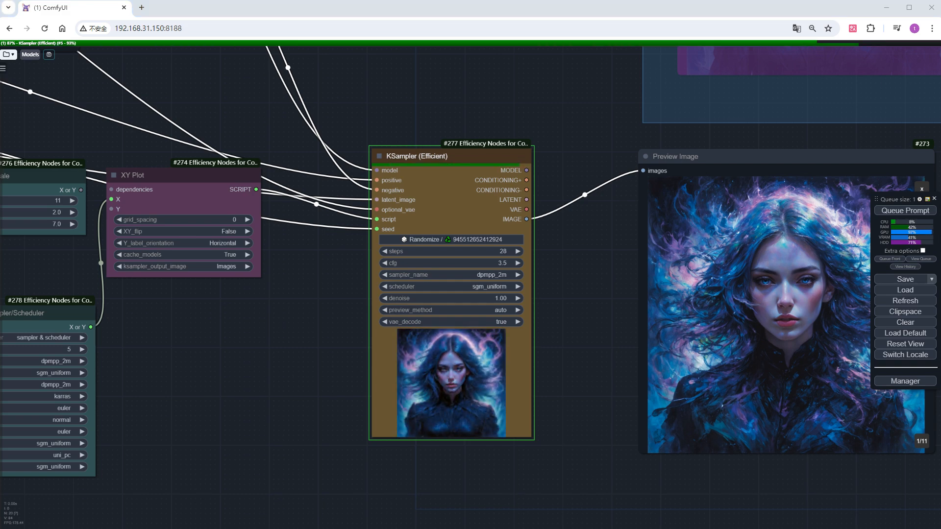
{"action": "scroll", "coordinate": [515, 438], "scroll_direction": "up", "scroll_amount": 2}
{"action": "scroll", "coordinate": [514, 439], "scroll_direction": "up", "scroll_amount": 2}
{"action": "right_click", "coordinate": [449, 362]}
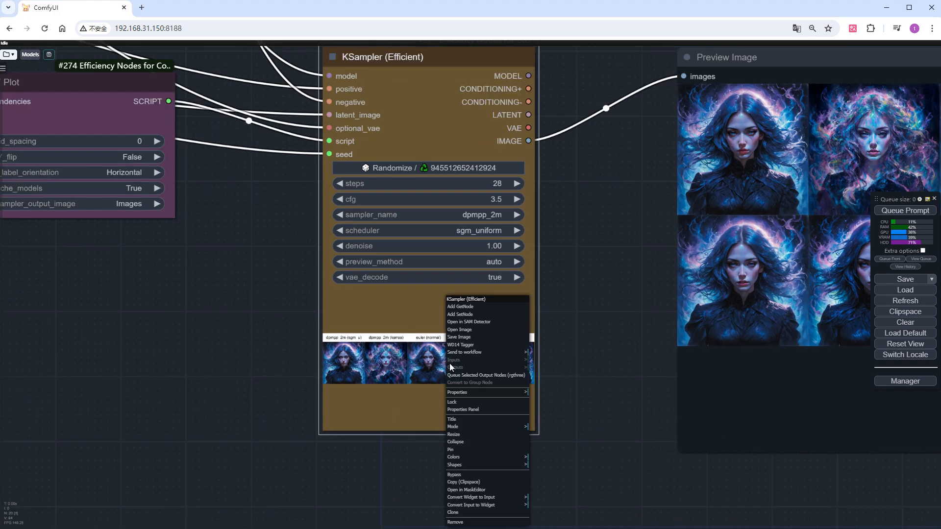
- View the five-image sampler/scheduler grid full-size in a new tab, then close it
{"action": "left_click", "coordinate": [470, 334]}
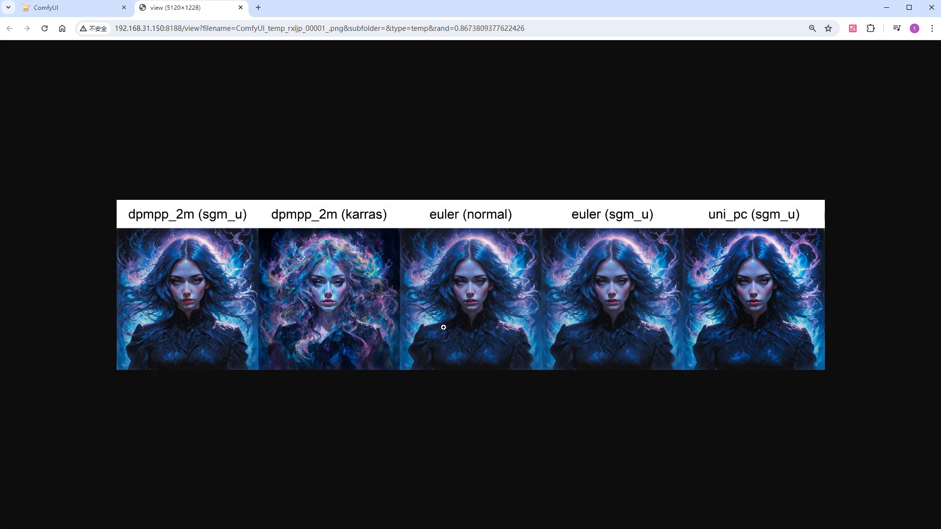
{"action": "left_click", "coordinate": [435, 335]}
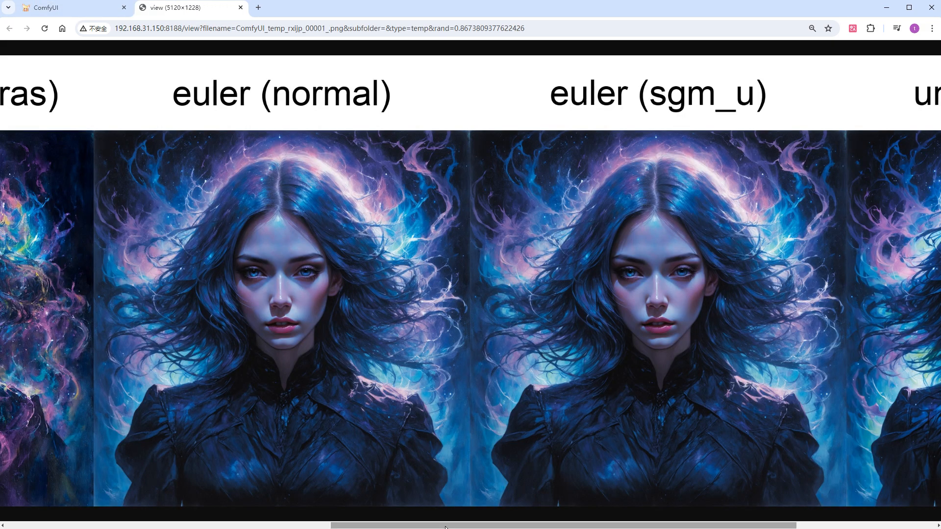
{"action": "left_click_drag", "start_coordinate": [445, 525], "coordinate": [127, 524]}
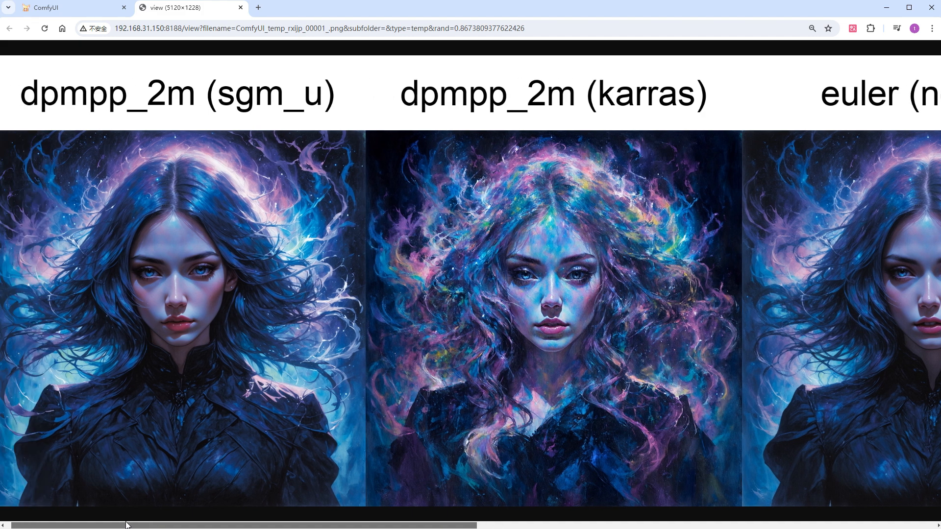
{"action": "left_click_drag", "start_coordinate": [126, 524], "coordinate": [541, 524]}
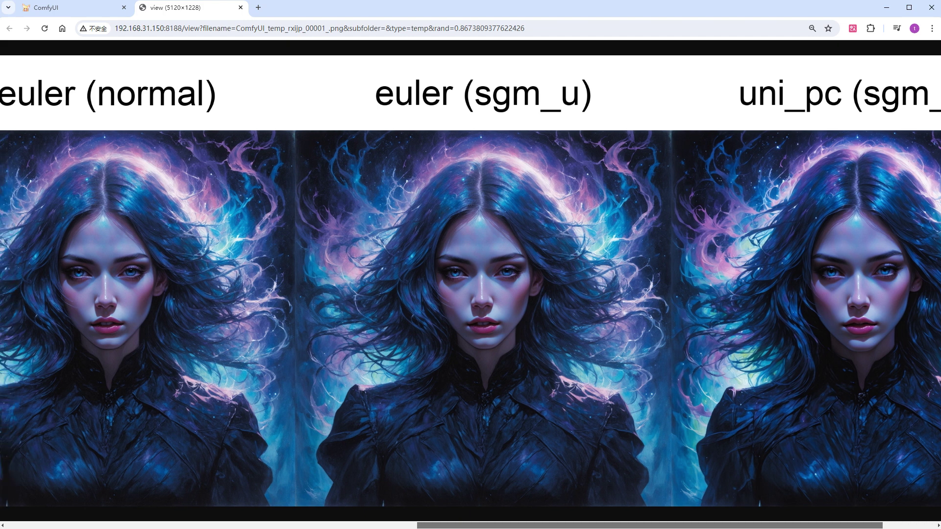
{"action": "left_click_drag", "start_coordinate": [542, 524], "coordinate": [169, 523]}
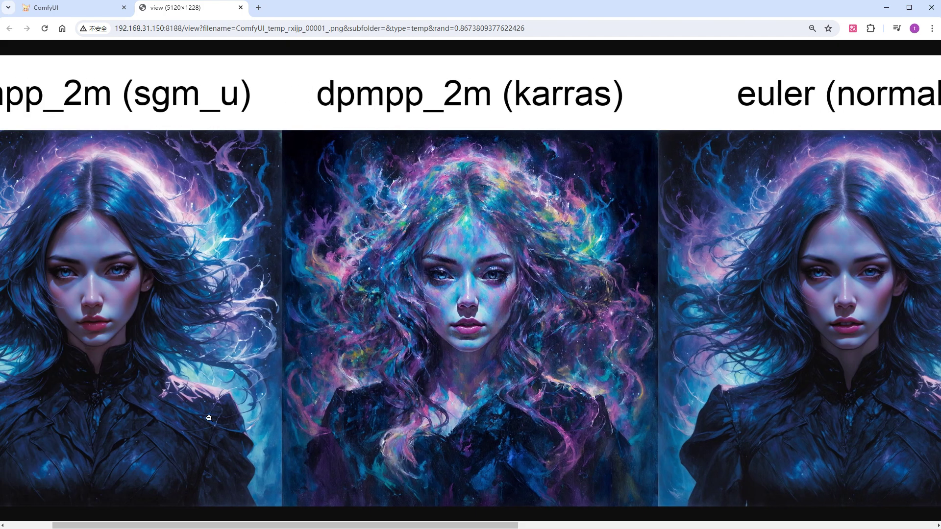
{"action": "left_click", "coordinate": [242, 7]}
{"action": "scroll", "coordinate": [261, 403], "scroll_direction": "down", "scroll_amount": 3}
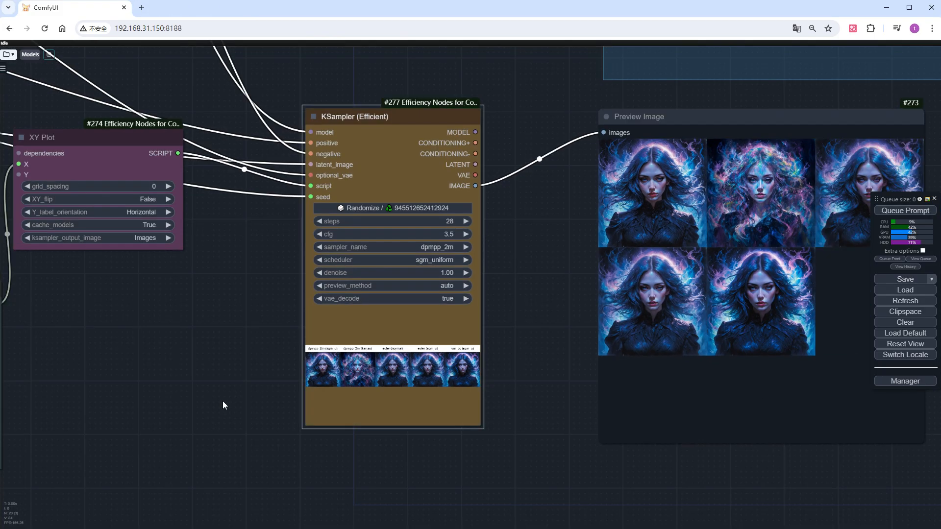
- Add an XY Input: Steps node below the XY Plot and wire it into the plot
{"action": "left_click_drag", "start_coordinate": [223, 401], "coordinate": [455, 363]}
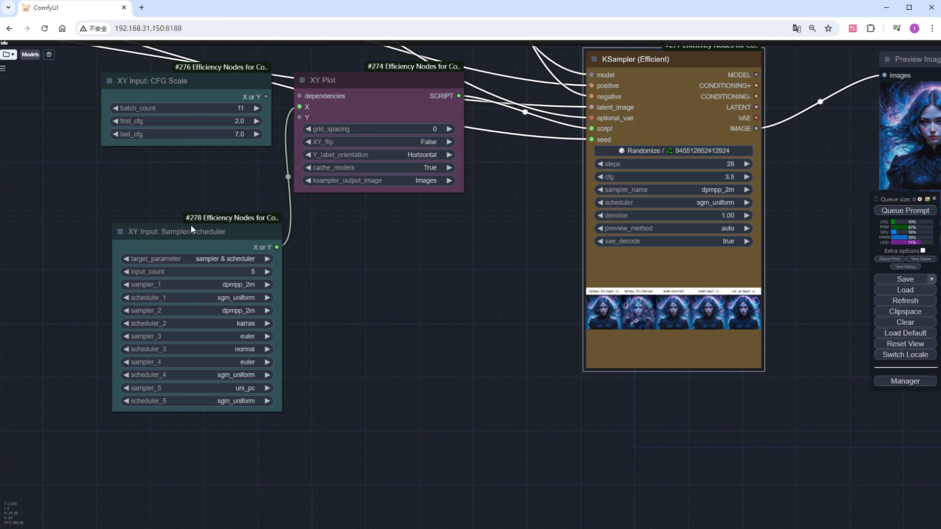
{"action": "left_click_drag", "start_coordinate": [205, 260], "coordinate": [191, 216]}
{"action": "scroll", "coordinate": [327, 264], "scroll_direction": "up", "scroll_amount": 2}
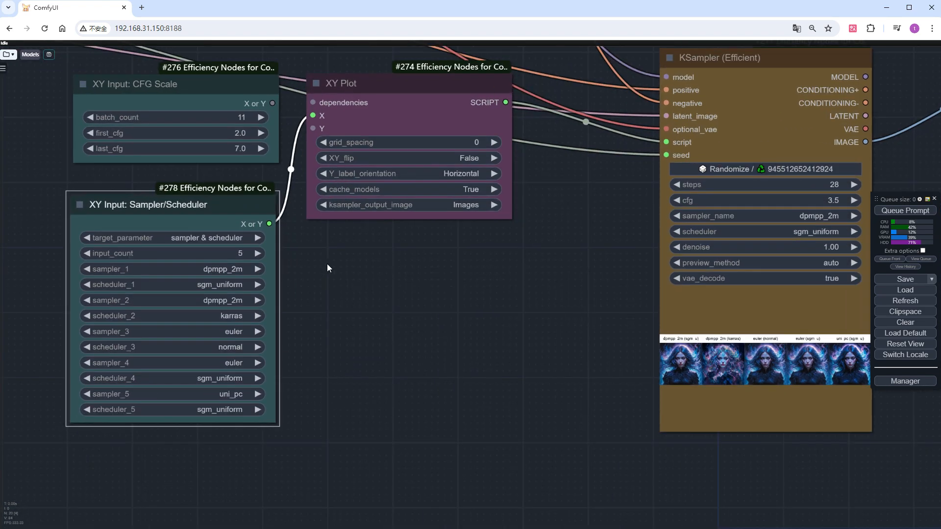
{"action": "double_click", "coordinate": [373, 260]}
{"action": "type", "text": "xy"}
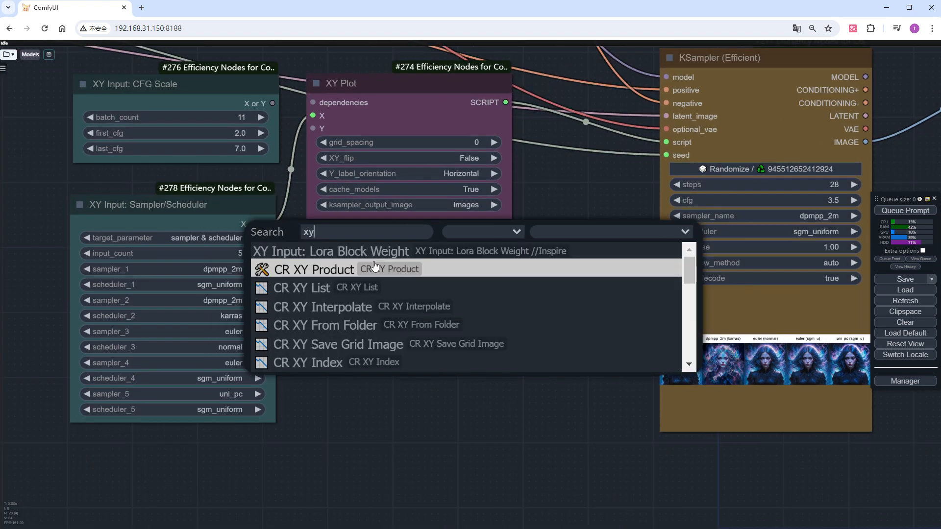
{"action": "scroll", "coordinate": [375, 279], "scroll_direction": "down", "scroll_amount": 3}
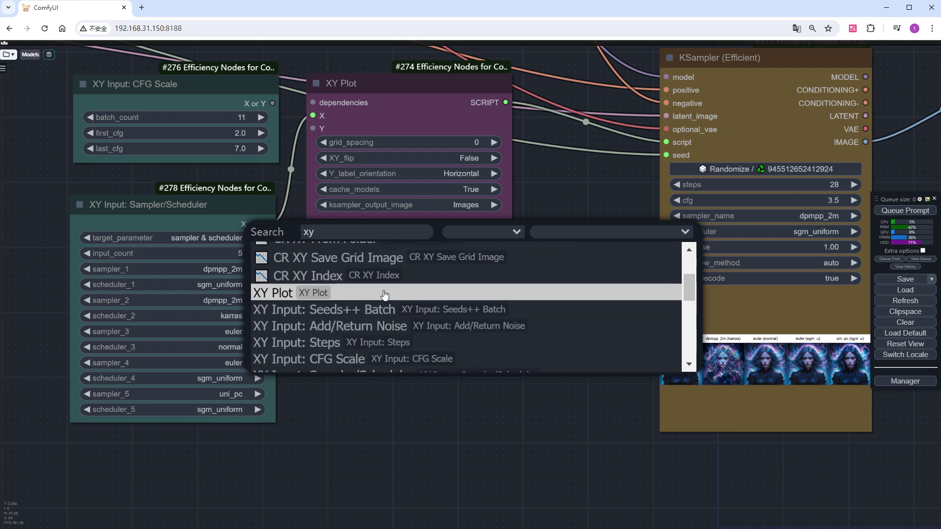
{"action": "left_click", "coordinate": [329, 341]}
{"action": "left_click_drag", "start_coordinate": [430, 260], "coordinate": [368, 294]}
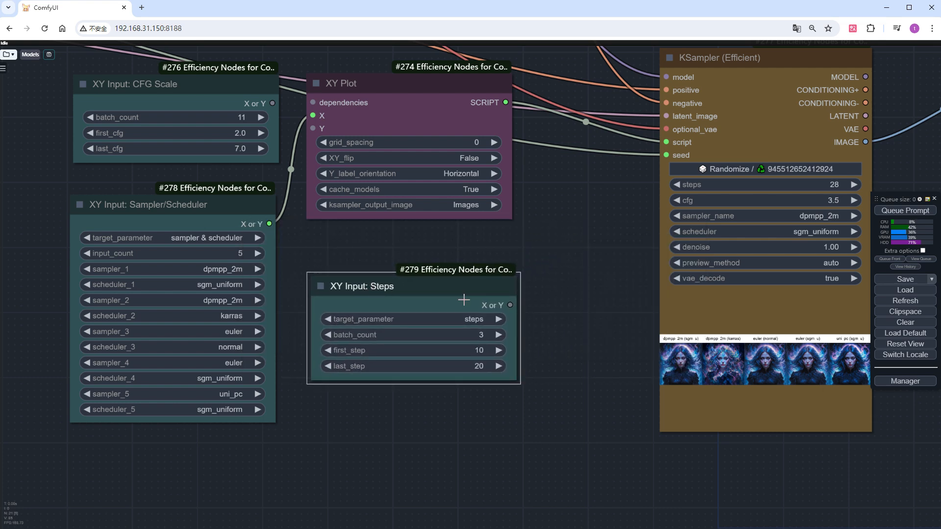
{"action": "left_click_drag", "start_coordinate": [511, 304], "coordinate": [321, 116]}
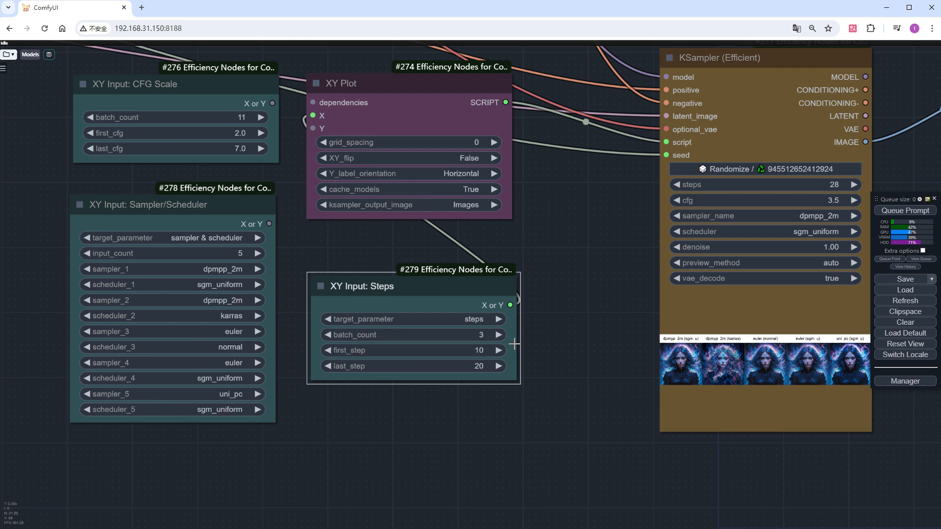
- Set batch_count 9 and last_step 50, render the steps sweep, and bring up the preview's options
{"action": "double_click", "coordinate": [480, 334]}
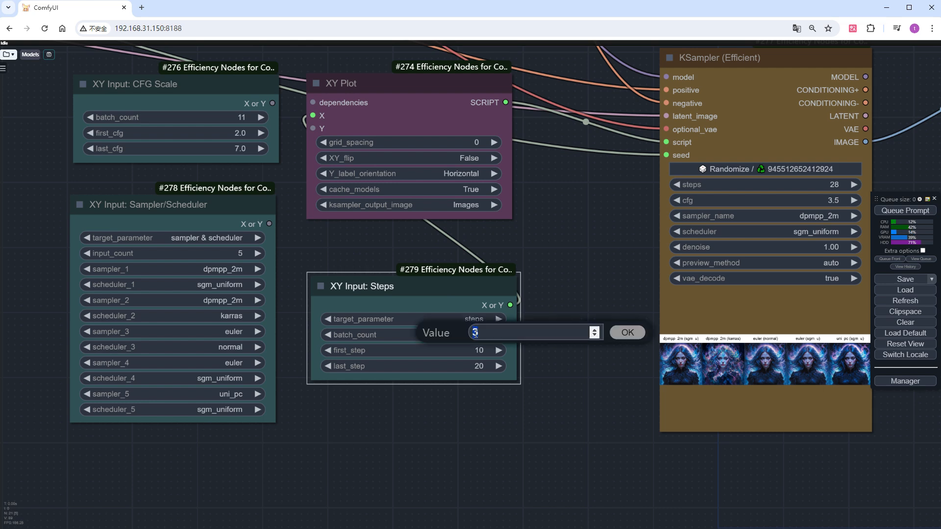
{"action": "type", "text": "9"}
{"action": "key", "text": "Return"}
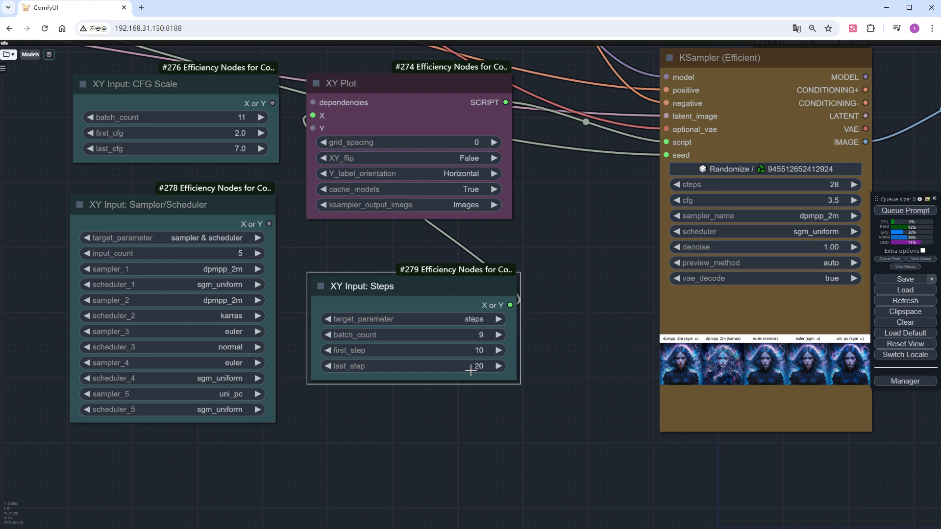
{"action": "double_click", "coordinate": [471, 366]}
{"action": "type", "text": "50"}
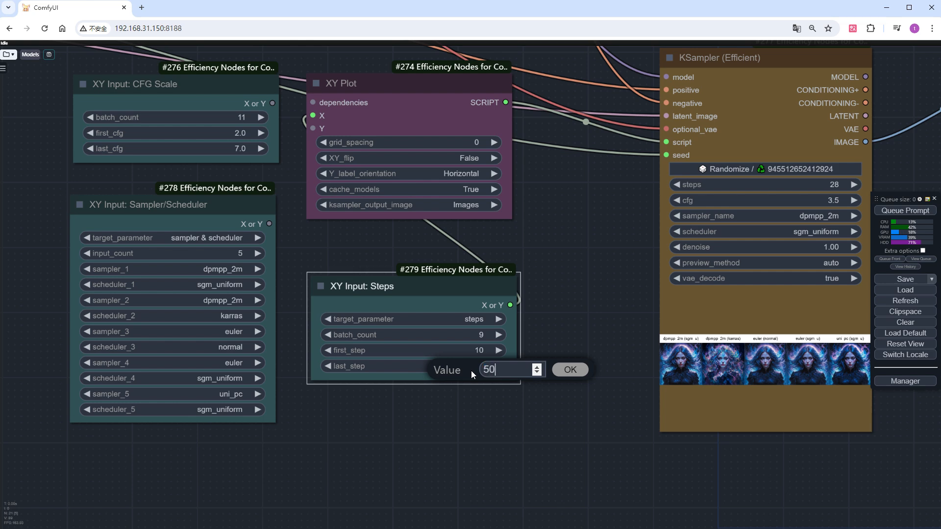
{"action": "key", "text": "Return"}
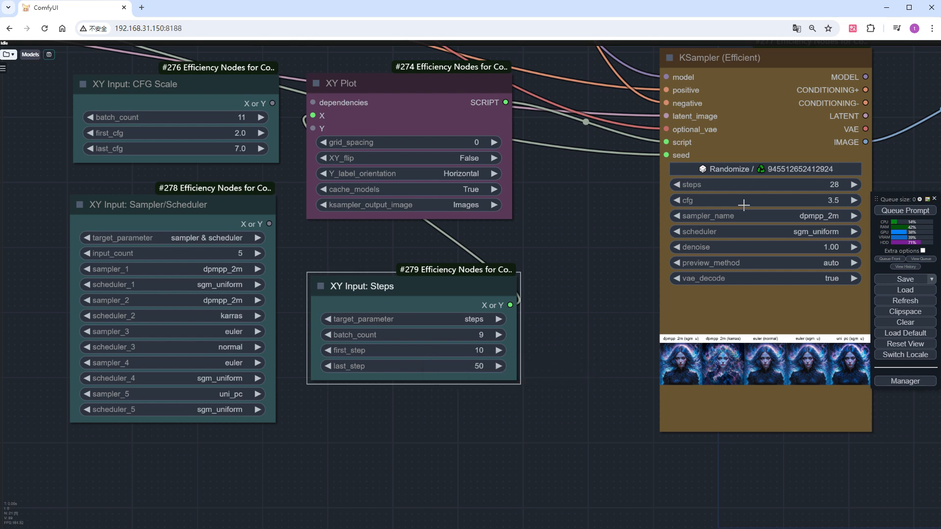
{"action": "key", "text": "ctrl+Return"}
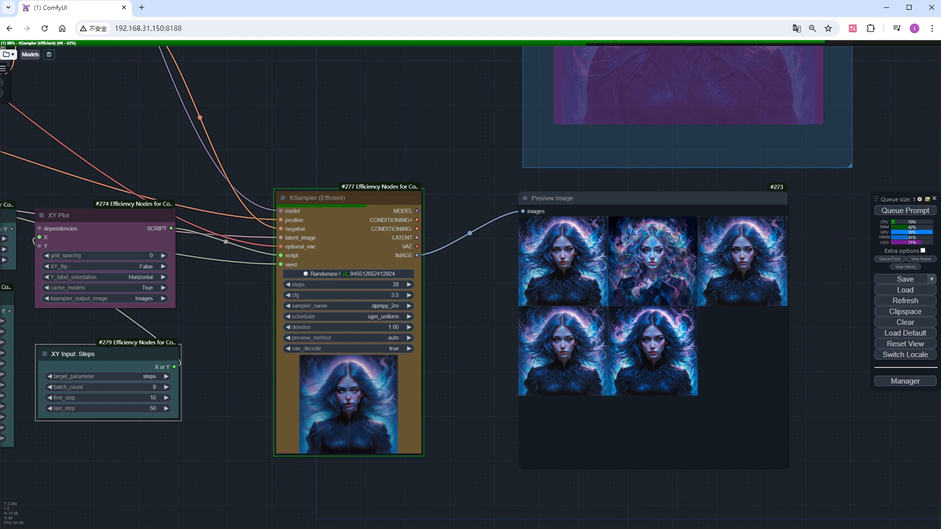
{"action": "scroll", "coordinate": [316, 482], "scroll_direction": "up", "scroll_amount": 3}
{"action": "right_click", "coordinate": [323, 379]}
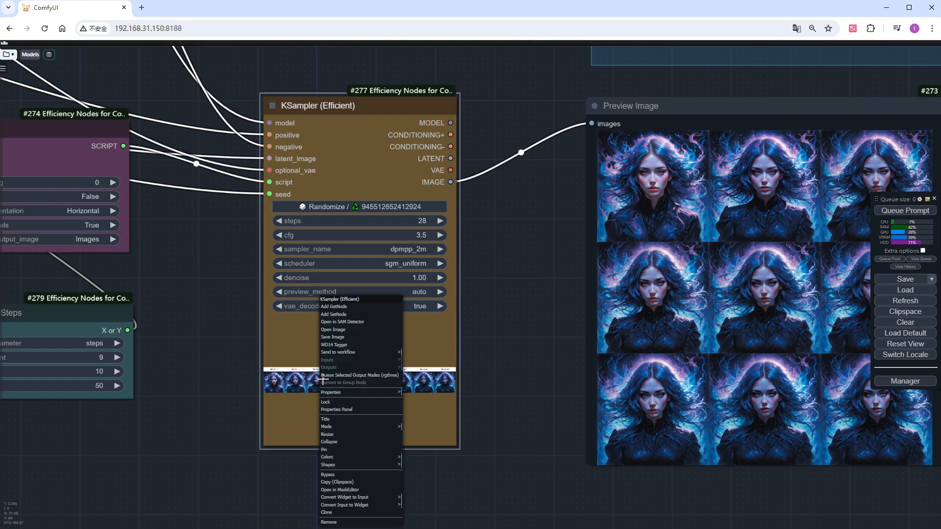
- View the 10-to-50 steps grid image full-size in a new tab
{"action": "left_click", "coordinate": [335, 329]}
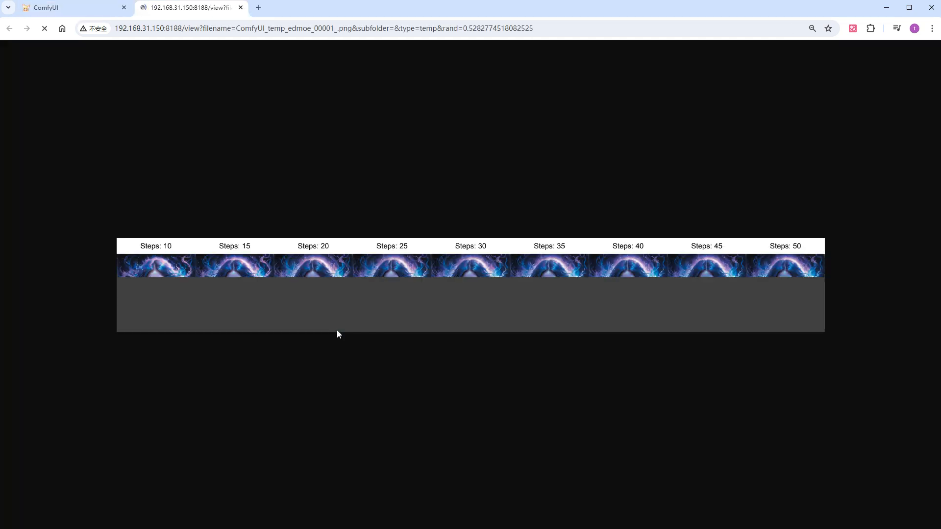
{"action": "left_click", "coordinate": [322, 303]}
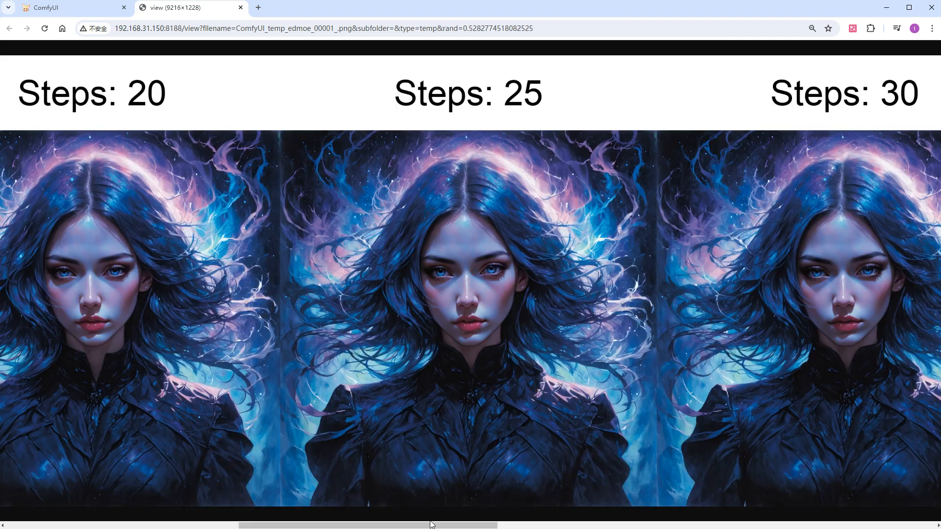
{"action": "left_click_drag", "start_coordinate": [431, 524], "coordinate": [57, 523]}
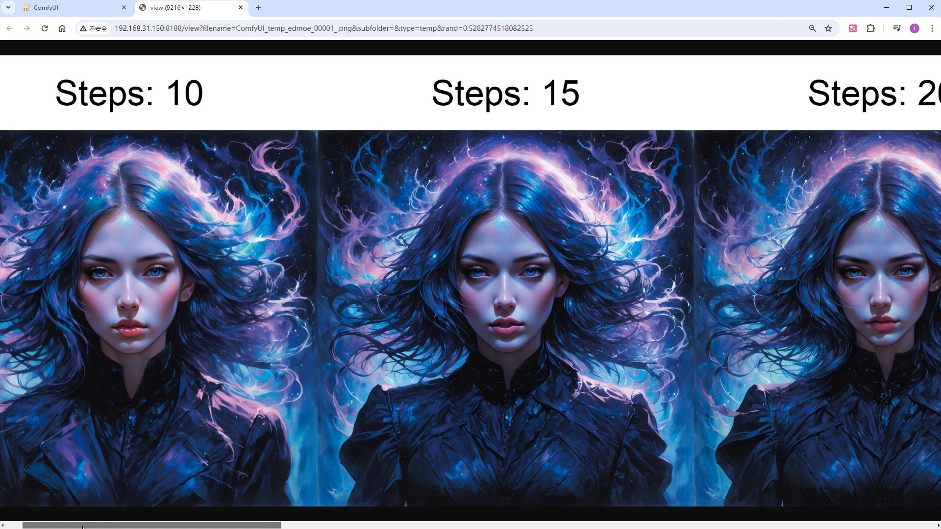
{"action": "left_click_drag", "start_coordinate": [83, 526], "coordinate": [165, 526]}
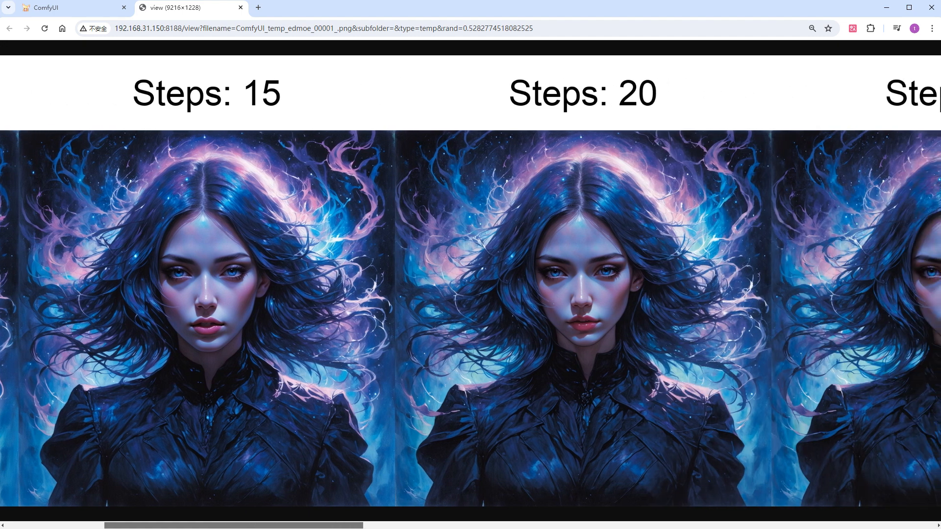
{"action": "left_click_drag", "start_coordinate": [235, 525], "coordinate": [453, 525]}
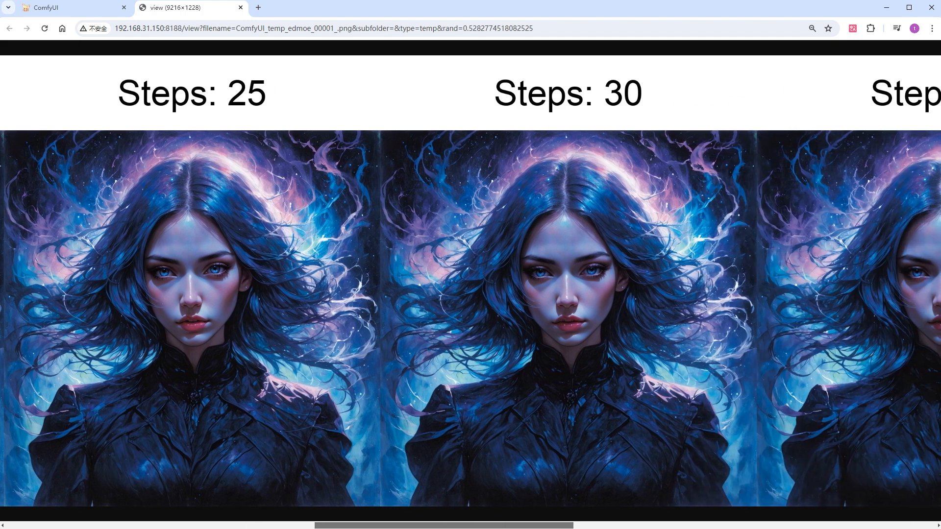
{"action": "left_click_drag", "start_coordinate": [454, 525], "coordinate": [474, 524]}
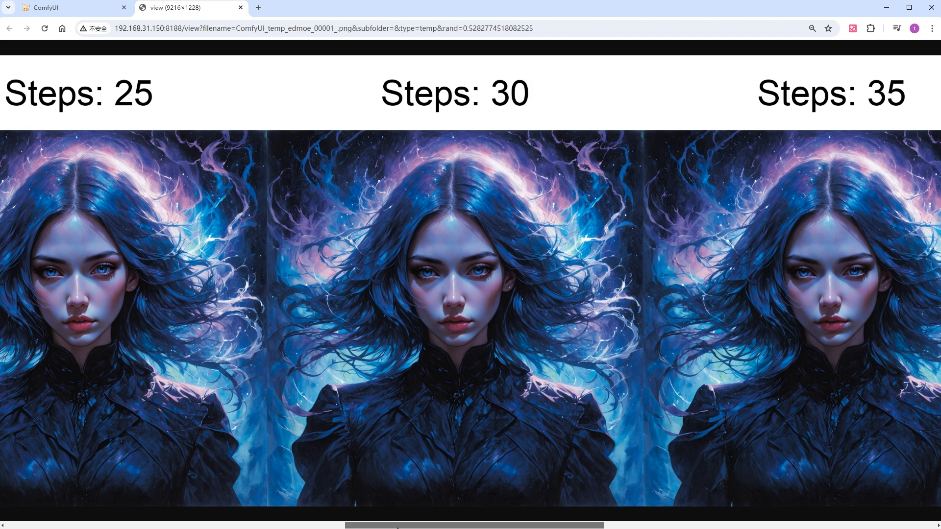
{"action": "left_click_drag", "start_coordinate": [396, 525], "coordinate": [805, 525]}
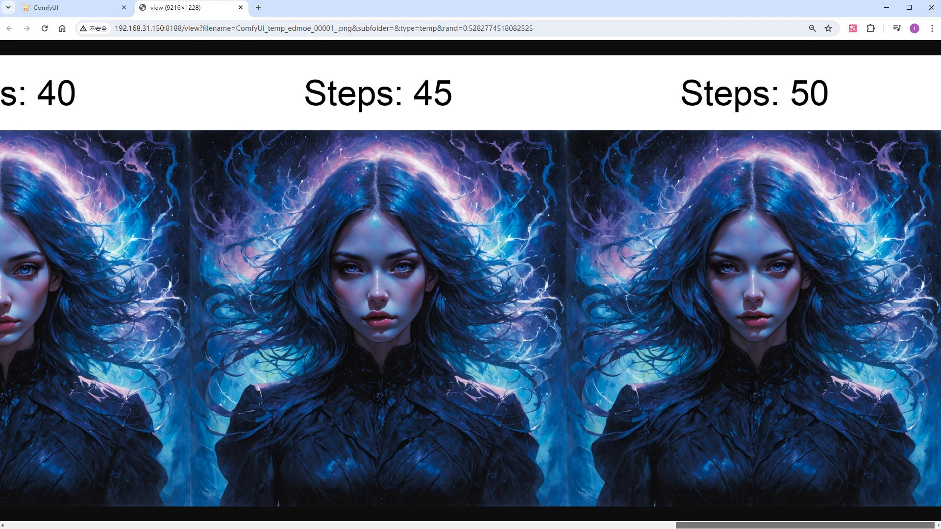
- Close the image tab and bypass all the XY plot comparison nodes
{"action": "key", "text": "ctrl+w"}
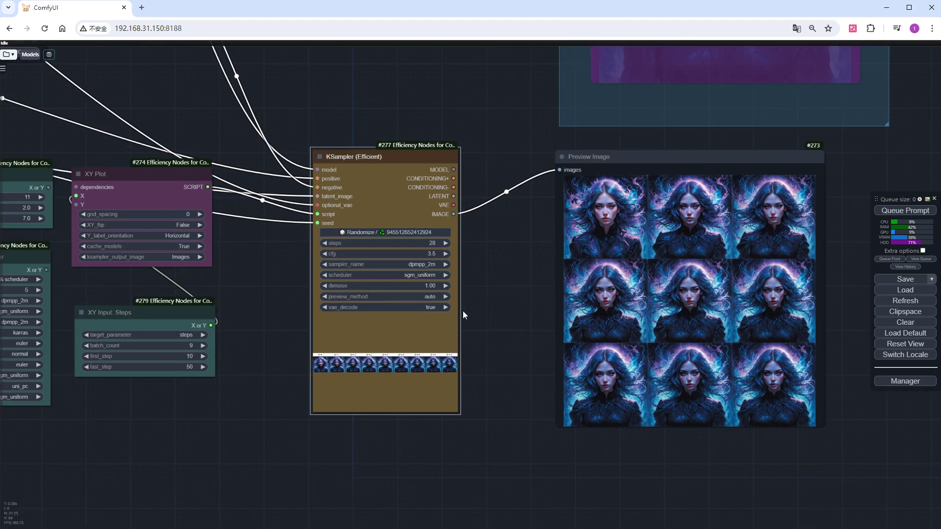
{"action": "scroll", "coordinate": [463, 311], "scroll_direction": "down", "scroll_amount": 2}
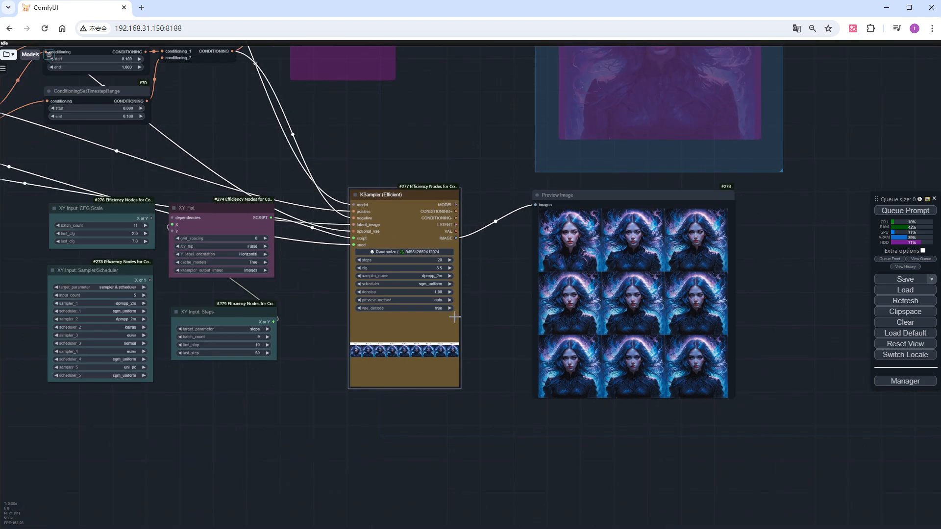
{"action": "left_click_drag", "start_coordinate": [306, 417], "coordinate": [352, 445]}
{"action": "left_click_drag", "start_coordinate": [744, 494], "coordinate": [135, 257]}
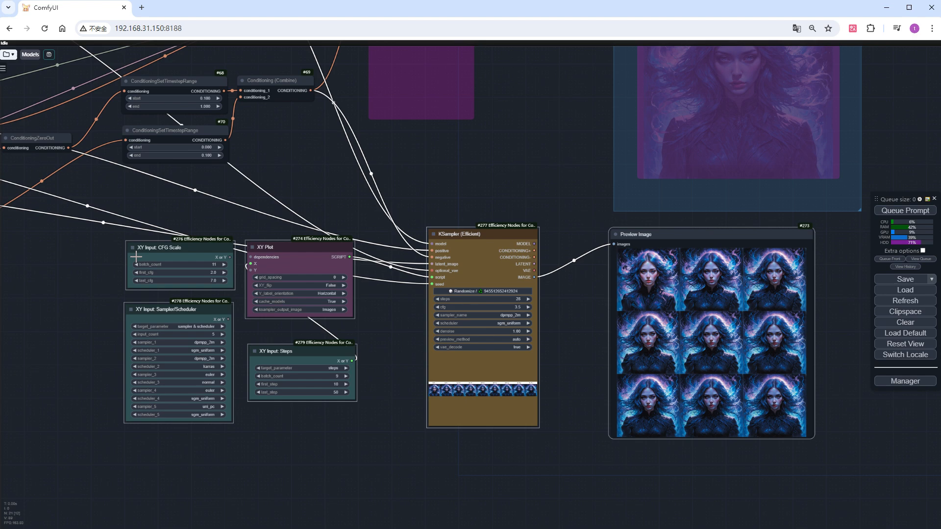
{"action": "key", "text": "ctrl+b"}
- Reactivate the KSampler, VAE Decode and Preview Image chain, relink IMAGE, and set cfg to 3.5
{"action": "left_click_drag", "start_coordinate": [471, 191], "coordinate": [445, 414]}
{"action": "scroll", "coordinate": [445, 414], "scroll_direction": "up", "scroll_amount": 1}
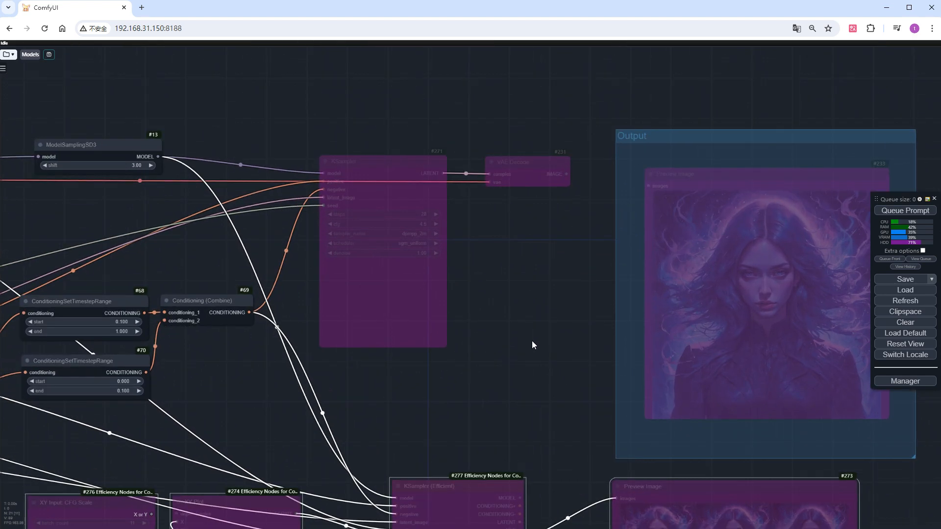
{"action": "left_click_drag", "start_coordinate": [414, 123], "coordinate": [801, 313]}
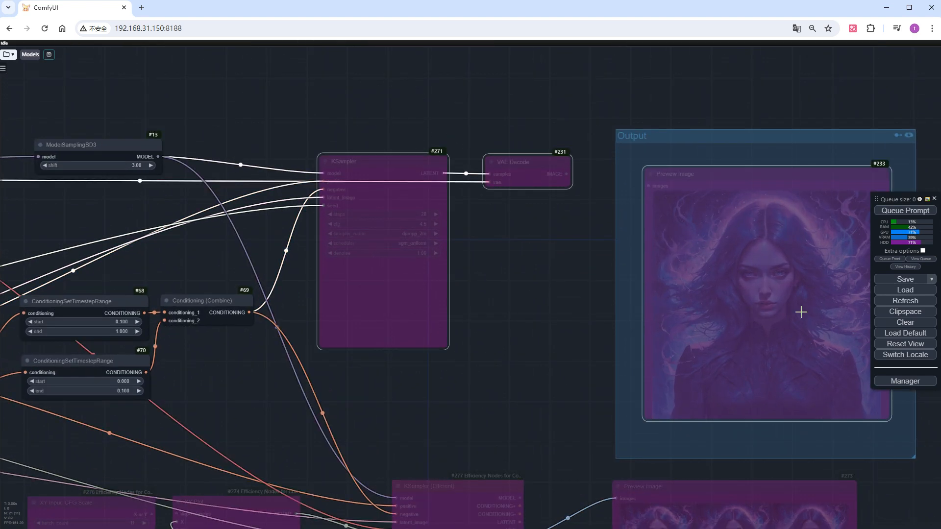
{"action": "key", "text": "ctrl+b"}
{"action": "left_click_drag", "start_coordinate": [565, 173], "coordinate": [650, 186]}
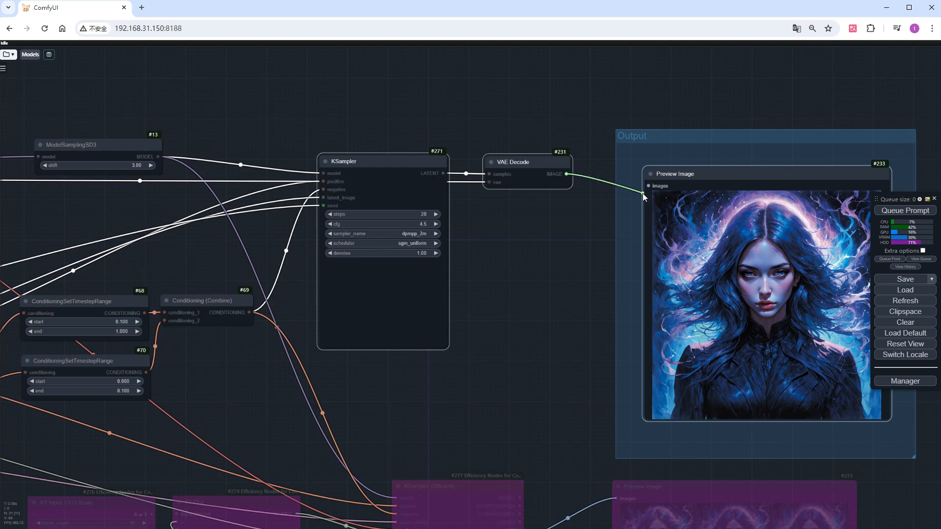
{"action": "scroll", "coordinate": [339, 220], "scroll_direction": "up", "scroll_amount": 4}
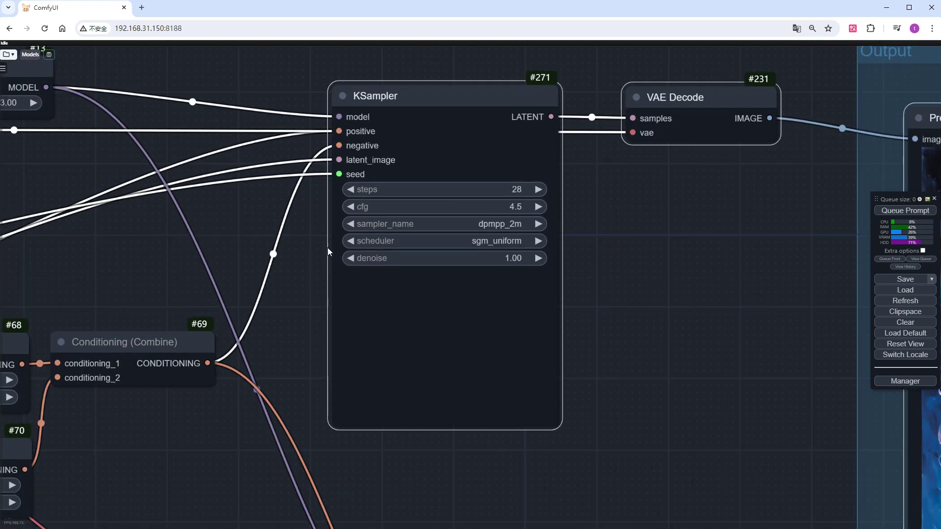
{"action": "double_click", "coordinate": [520, 206]}
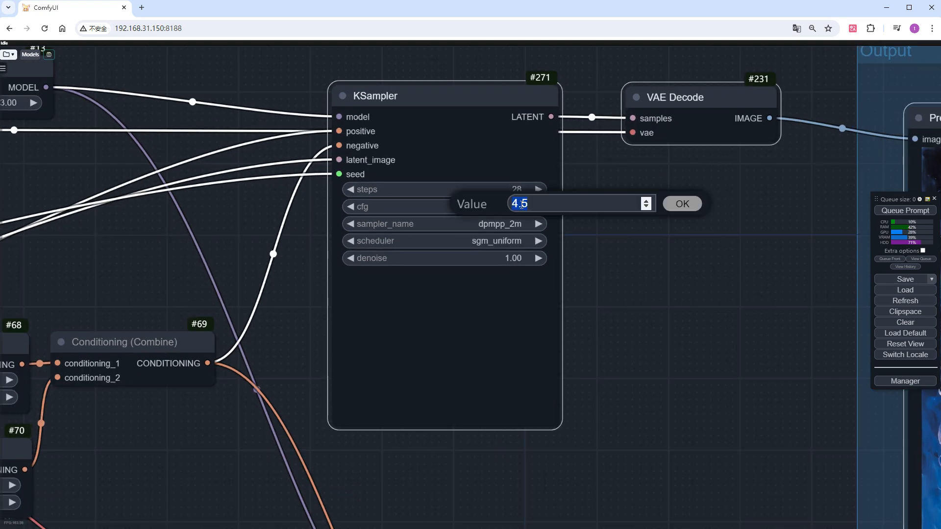
{"action": "type", "text": "3.5"}
{"action": "key", "text": "Return"}
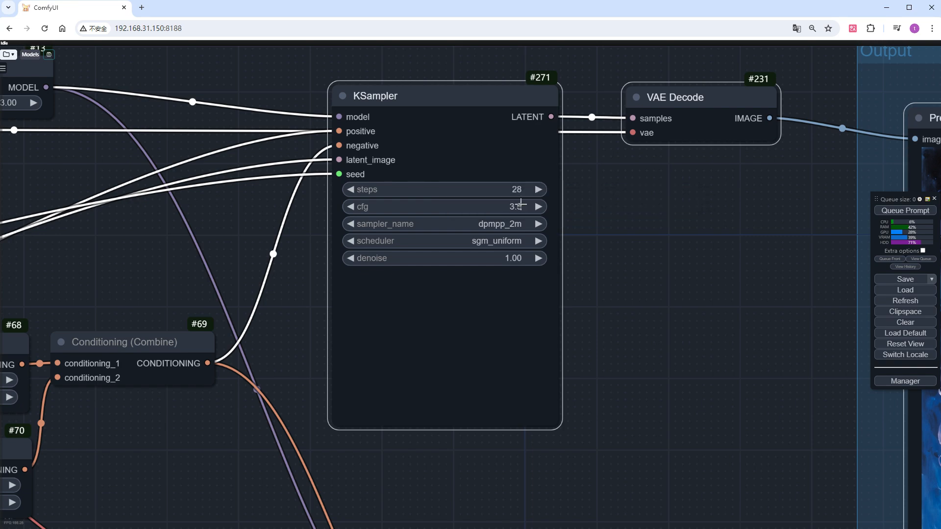
{"action": "scroll", "coordinate": [613, 220], "scroll_direction": "down", "scroll_amount": 5}
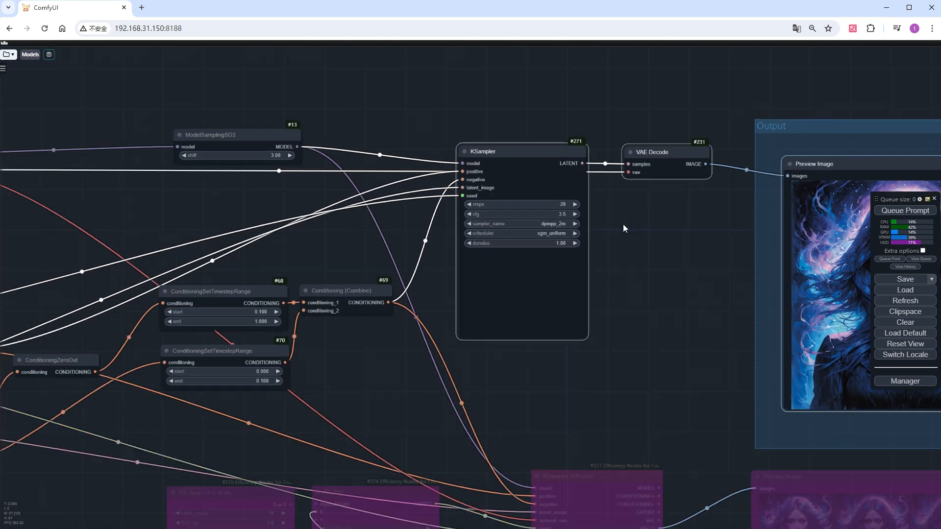
{"action": "scroll", "coordinate": [622, 225], "scroll_direction": "down", "scroll_amount": 3}
- Resize the empty SD3 latent image to 1344 wide by 768 high
{"action": "left_click_drag", "start_coordinate": [290, 421], "coordinate": [632, 433]}
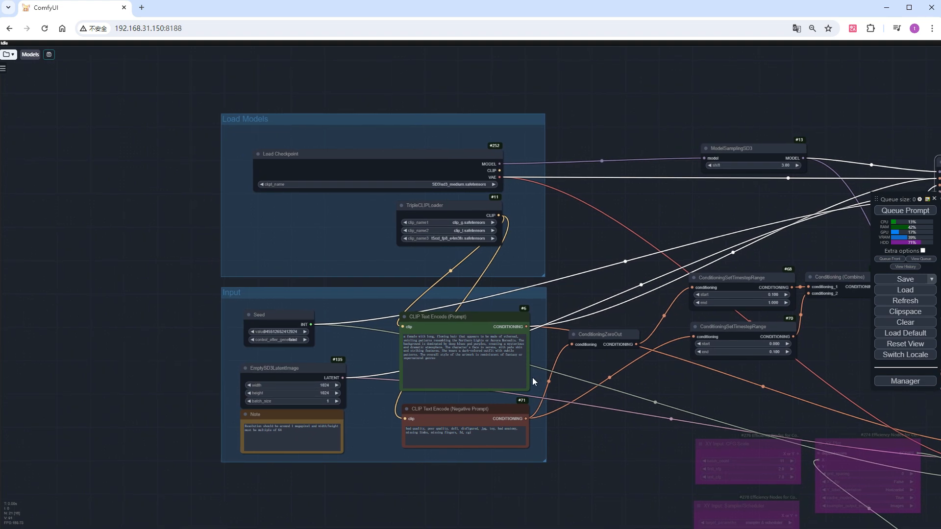
{"action": "scroll", "coordinate": [360, 410], "scroll_direction": "up", "scroll_amount": 5}
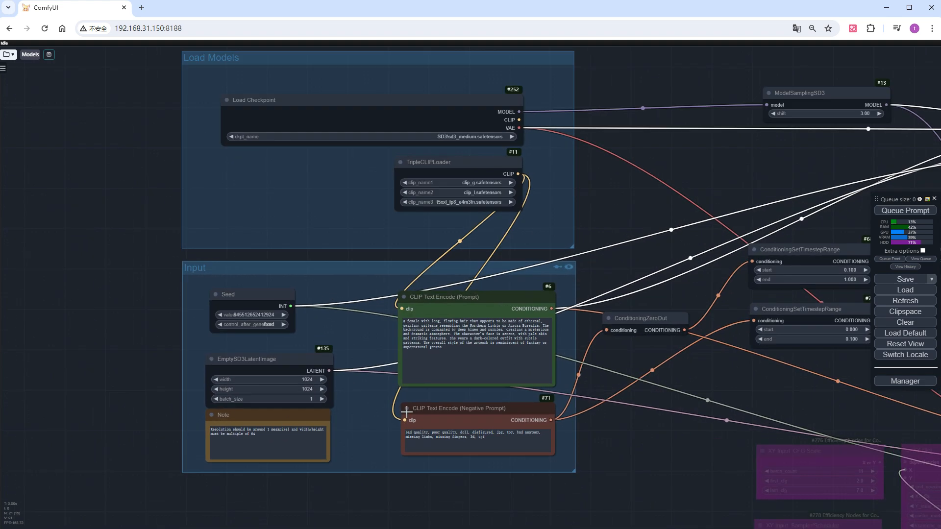
{"action": "scroll", "coordinate": [257, 412], "scroll_direction": "up", "scroll_amount": 3}
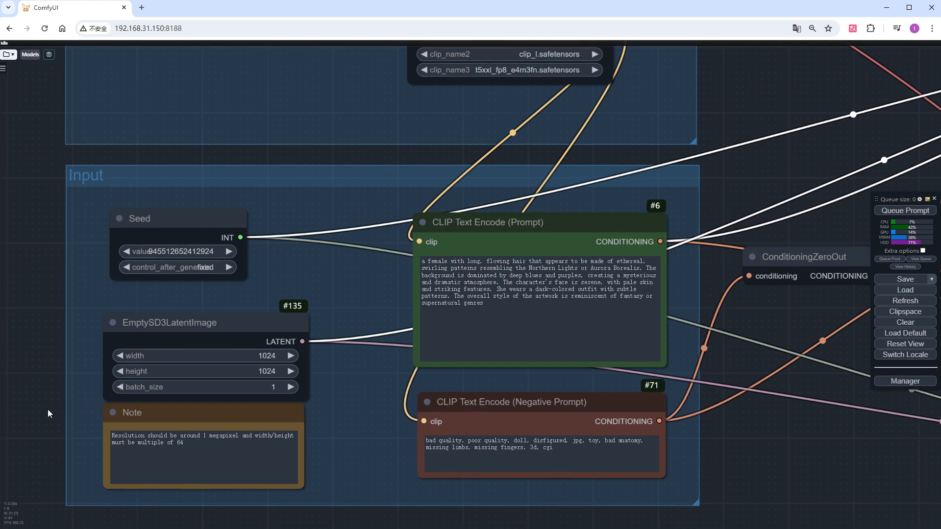
{"action": "scroll", "coordinate": [45, 417], "scroll_direction": "up", "scroll_amount": 4}
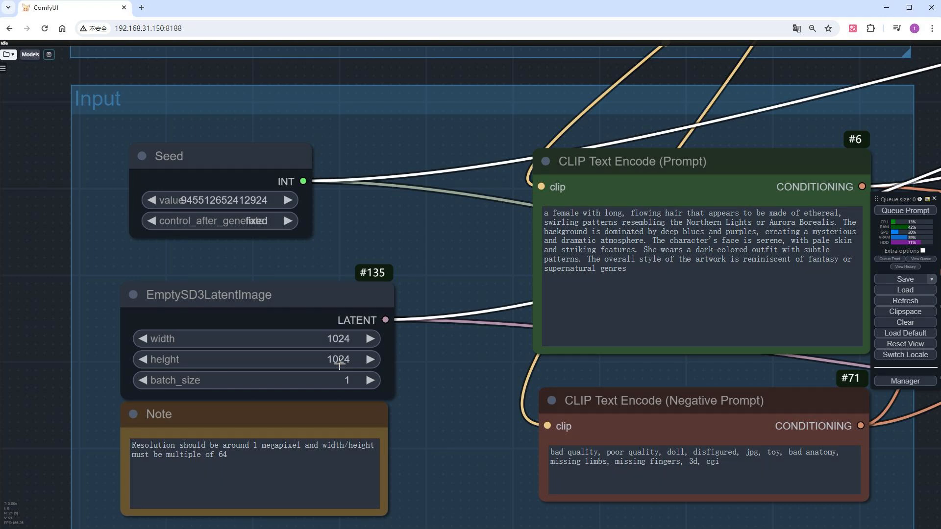
{"action": "left_click", "coordinate": [328, 338]}
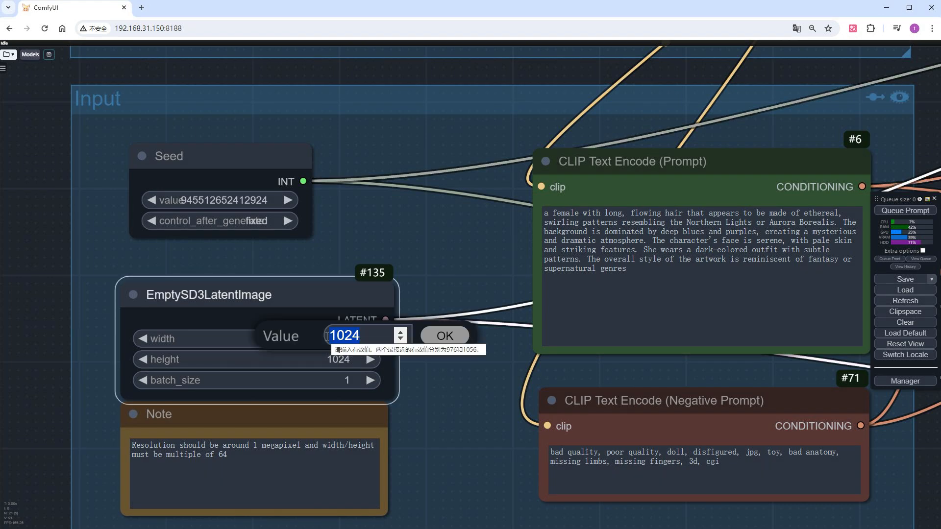
{"action": "type", "text": "1344"}
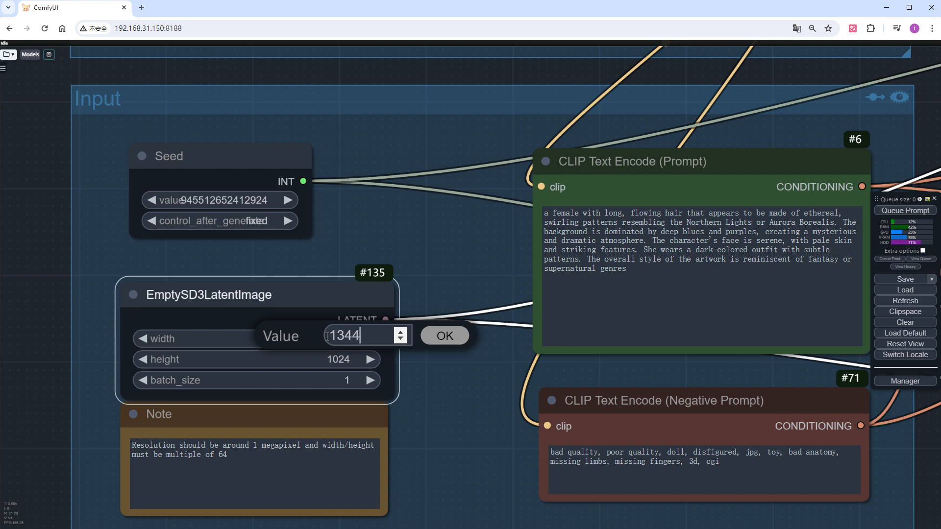
{"action": "key", "text": "Return"}
{"action": "left_click", "coordinate": [332, 360]}
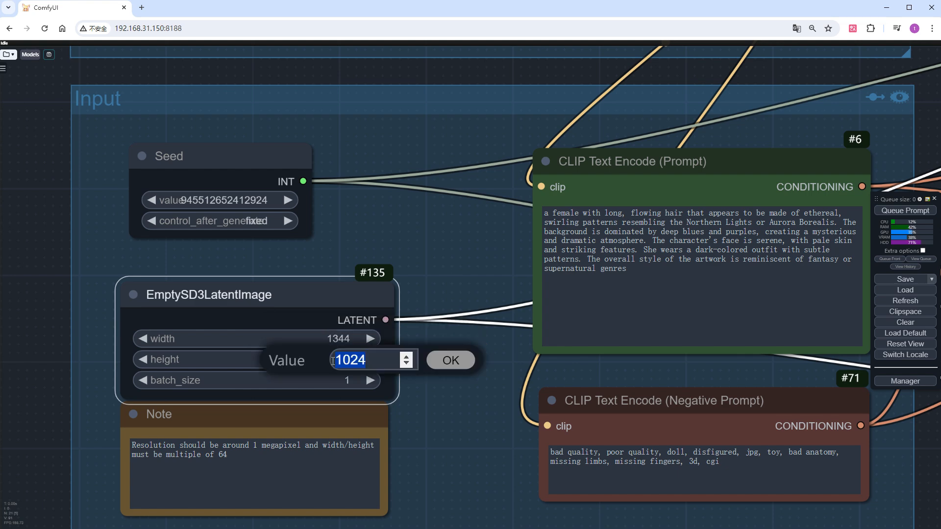
{"action": "type", "text": "768"}
{"action": "key", "text": "Return"}
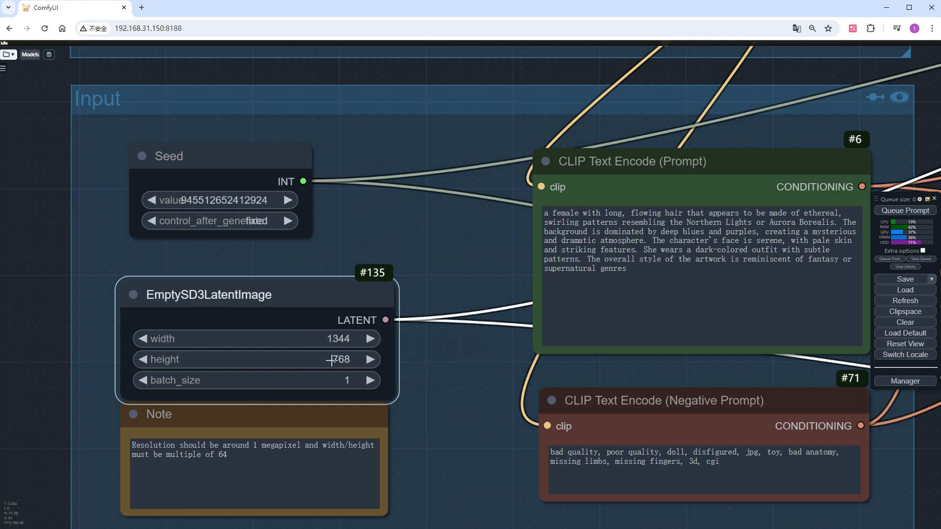
- Paste the forest oil painting prompt into CLIP Text Encode and render the 1344x768 landscape preview
{"action": "left_click", "coordinate": [676, 302]}
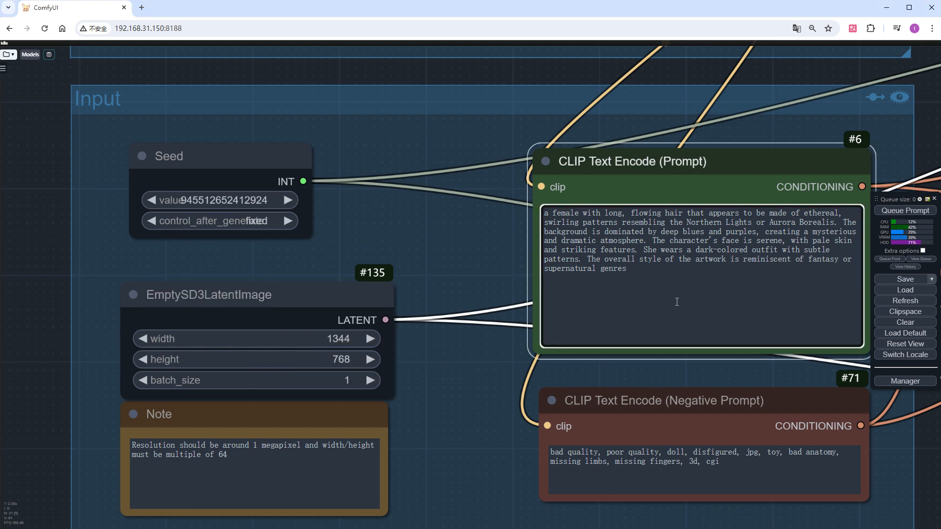
{"action": "key", "text": "ctrl+a"}
{"action": "type", "text": "A vibrant oil painting of a serene forest, with sunlight filtering through the dense canopy of trees, casting dappled light on the forest floor. The scene is alive with vivid colors, from the deep greens of the leaves to the golden hues of the sunlight. Detailed foliage, including various types of plants and flowers, adds to the richness of the scene. In the background, a crystal-clear stream winds its way through the trees, reflecting the light. Birds can be seen perched on branches, and a deer grazes peacefully near the stream. HyperRealistic, HyperDetailed, capturing every nuance of nature's beauty."}
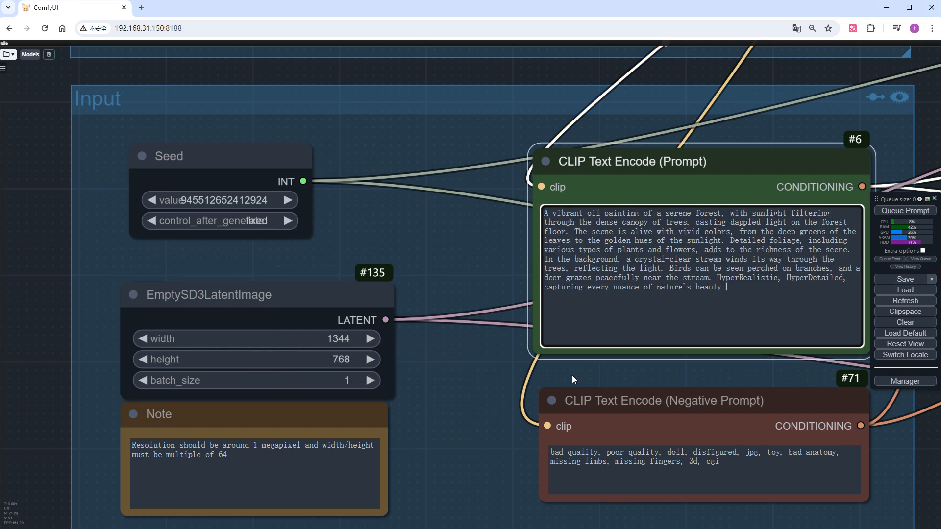
{"action": "left_click_drag", "start_coordinate": [639, 441], "coordinate": [522, 454]}
{"action": "left_click", "coordinate": [905, 211]}
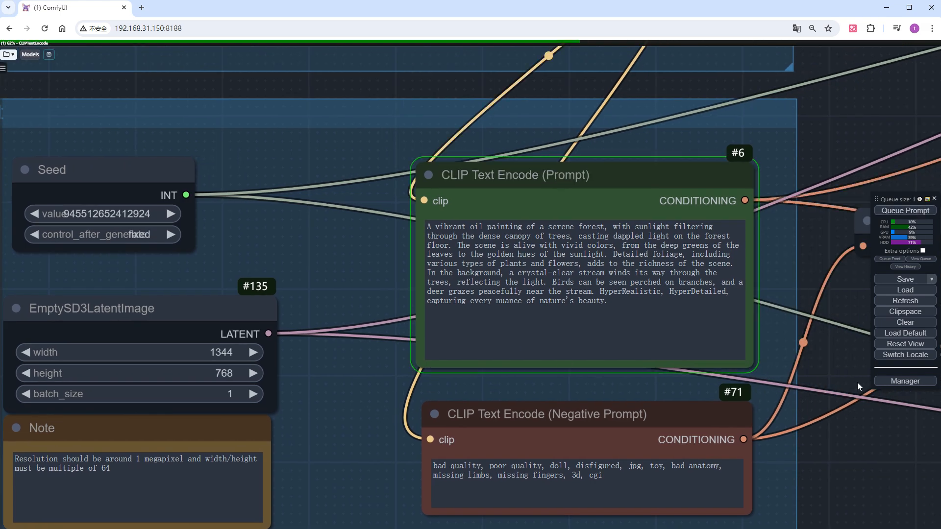
{"action": "scroll", "coordinate": [584, 415], "scroll_direction": "down", "scroll_amount": 5}
{"action": "left_click_drag", "start_coordinate": [482, 396], "coordinate": [562, 359]}
{"action": "scroll", "coordinate": [562, 359], "scroll_direction": "up", "scroll_amount": 2}
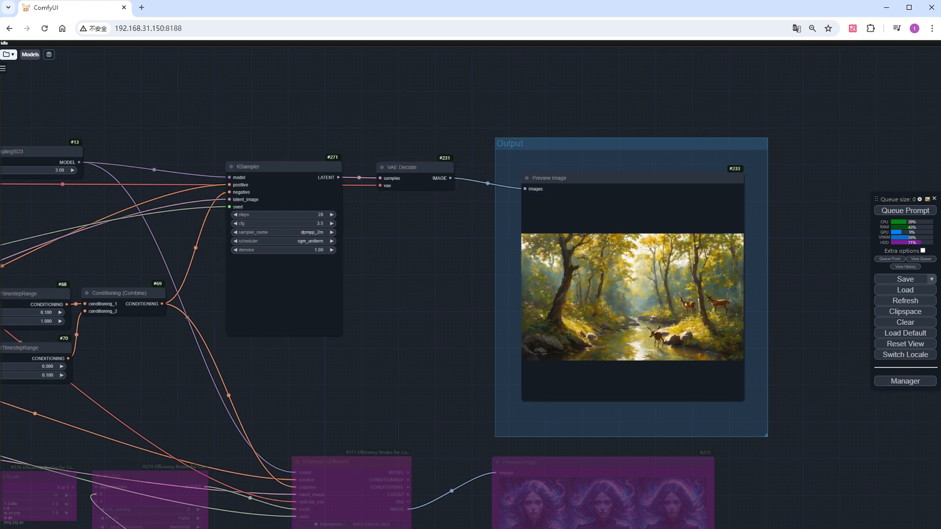
{"action": "scroll", "coordinate": [717, 366], "scroll_direction": "up", "scroll_amount": 5}
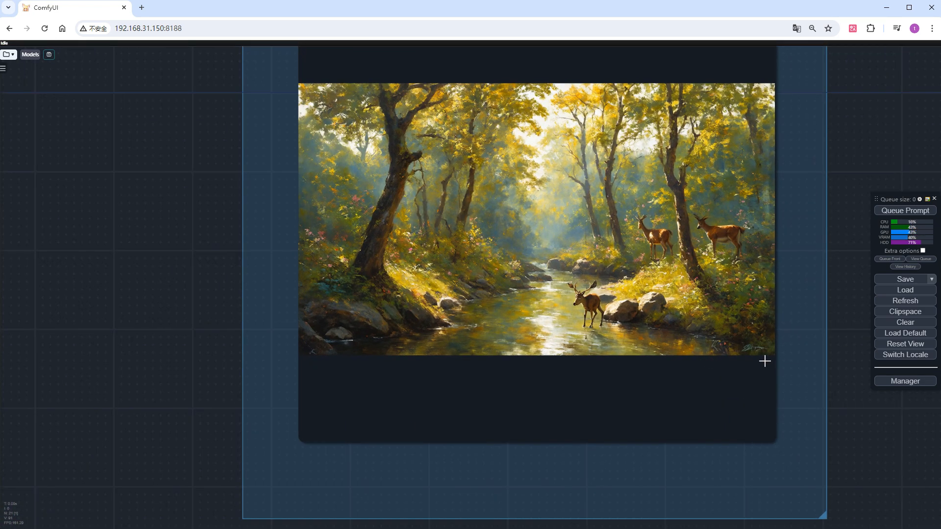
{"action": "scroll", "coordinate": [765, 360], "scroll_direction": "up", "scroll_amount": 1}
{"action": "left_click_drag", "start_coordinate": [842, 319], "coordinate": [834, 368]}
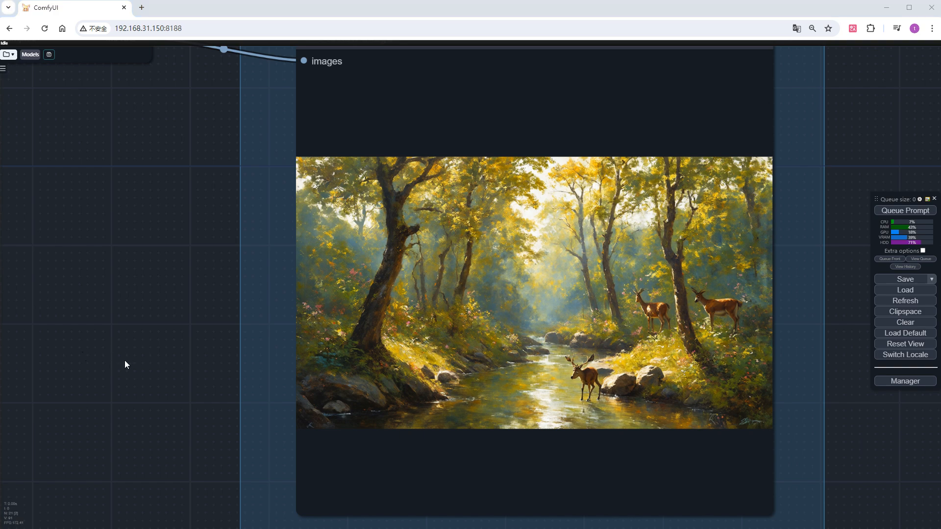
{"action": "scroll", "coordinate": [124, 360], "scroll_direction": "down", "scroll_amount": 5}
{"action": "mouse_move", "coordinate": [125, 361]}
{"action": "left_mouse_down"}
{"action": "mouse_move", "coordinate": [650, 322]}
{"action": "mouse_move", "coordinate": [79, 437]}
{"action": "left_mouse_up"}
{"action": "scroll", "coordinate": [267, 373], "scroll_direction": "up", "scroll_amount": 8}
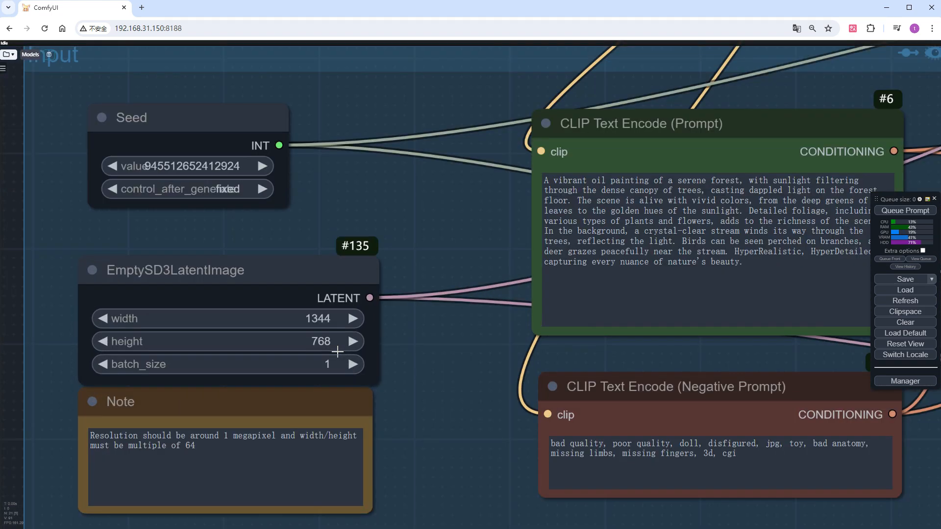
{"action": "left_click", "coordinate": [316, 315]}
{"action": "type", "text": "1336"}
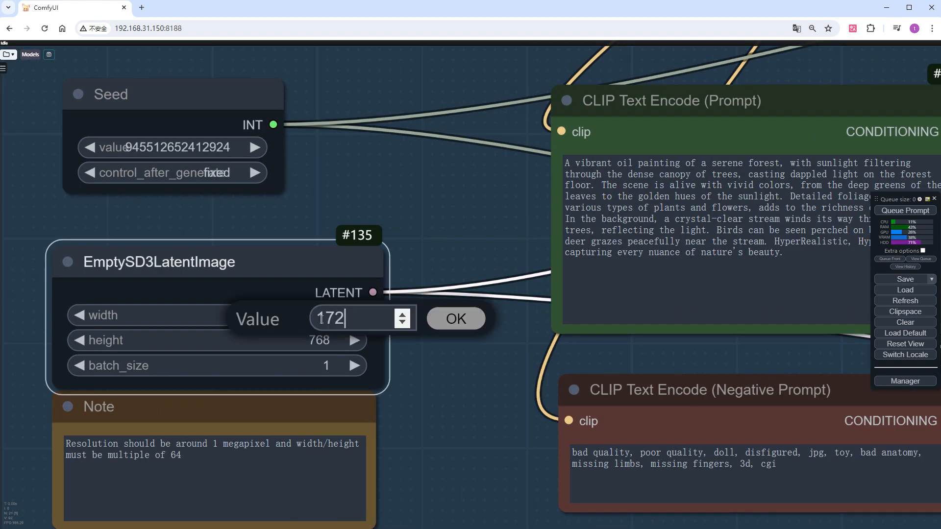
{"action": "key", "text": "Return"}
{"action": "left_click_drag", "start_coordinate": [321, 317], "coordinate": [327, 316]}
{"action": "left_click", "coordinate": [319, 341]}
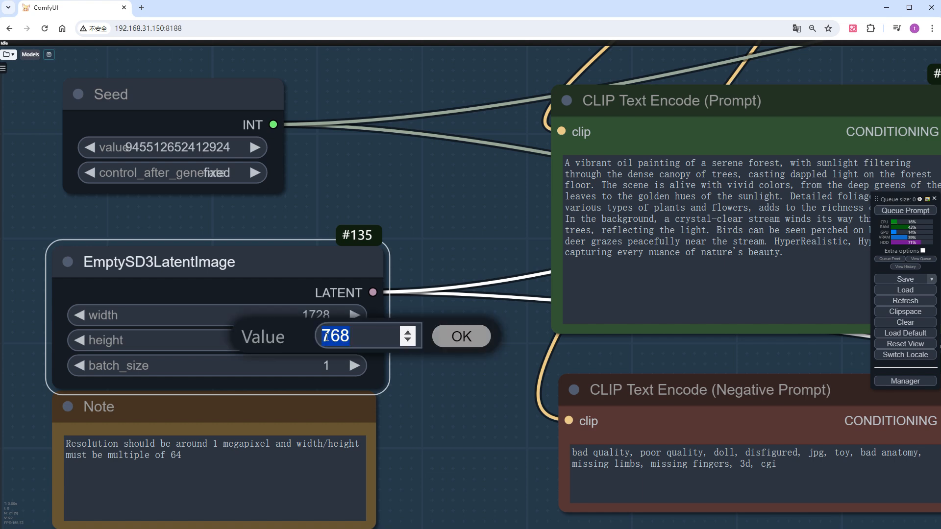
{"action": "type", "text": "1024"}
{"action": "key", "text": "Return"}
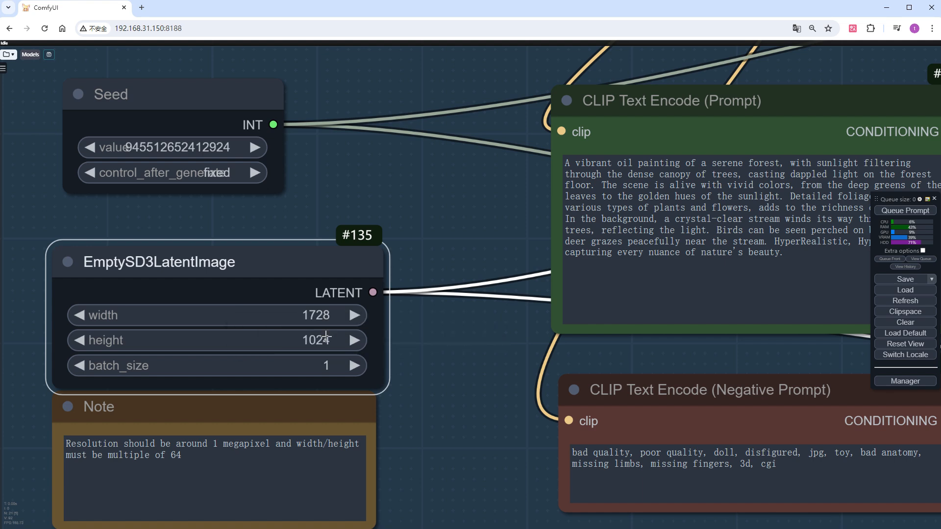
{"action": "key", "text": "ctrl+Return"}
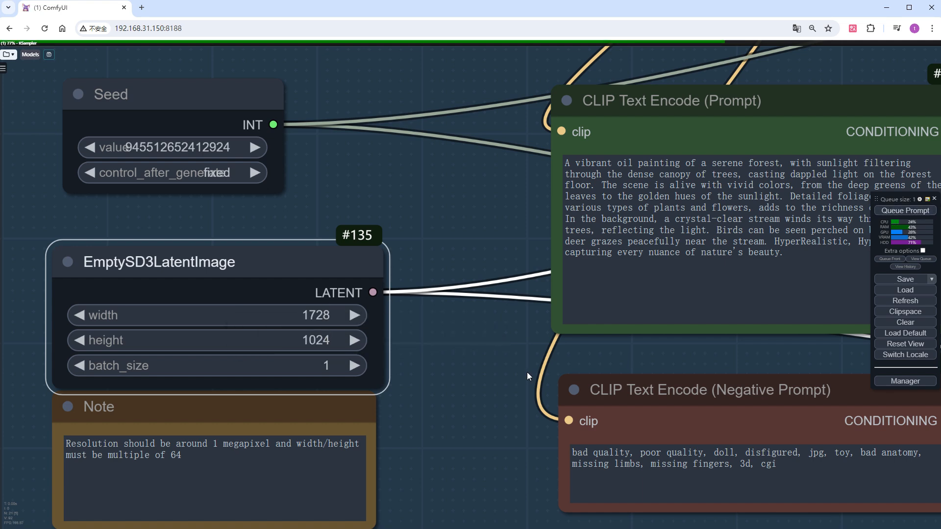
{"action": "scroll", "coordinate": [508, 388], "scroll_direction": "down", "scroll_amount": 5}
{"action": "scroll", "coordinate": [511, 385], "scroll_direction": "down", "scroll_amount": 5}
{"action": "scroll", "coordinate": [682, 432], "scroll_direction": "up", "scroll_amount": 6}
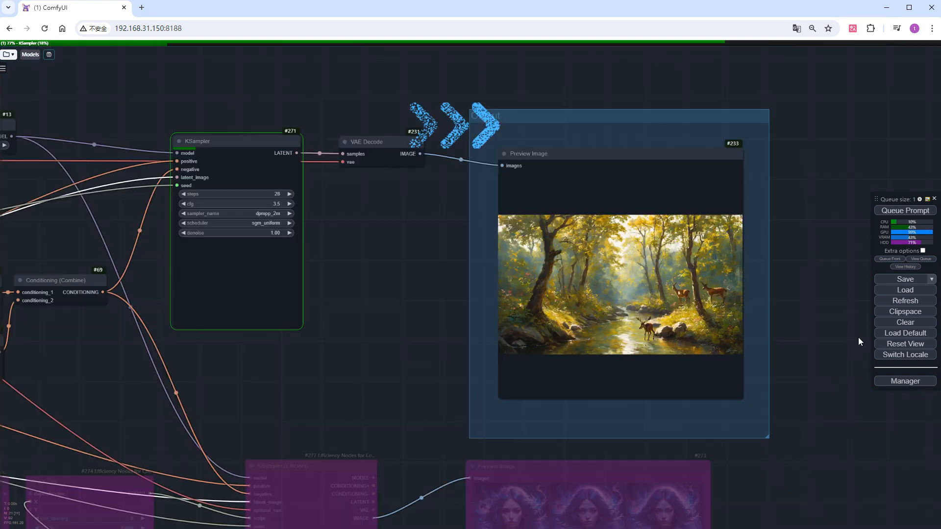
{"action": "scroll", "coordinate": [683, 367], "scroll_direction": "up", "scroll_amount": 2}
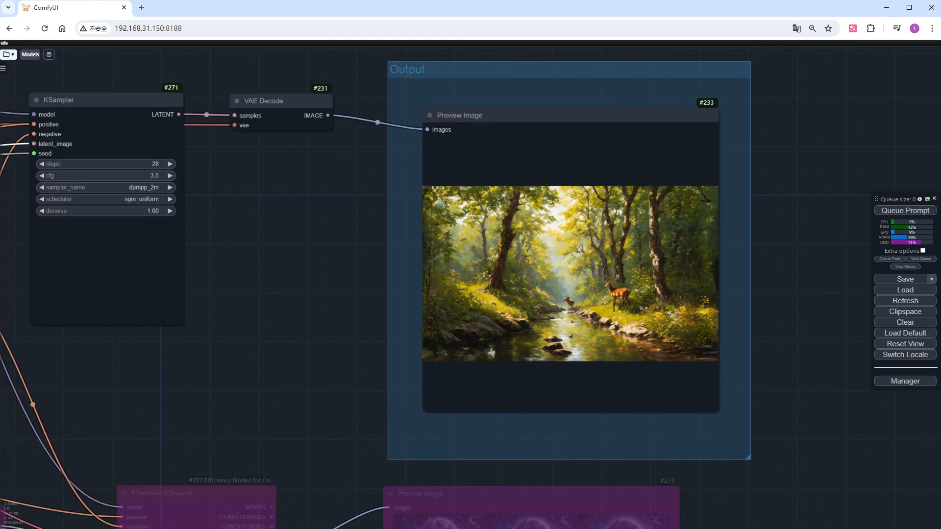
{"action": "scroll", "coordinate": [818, 219], "scroll_direction": "up", "scroll_amount": 6}
{"action": "left_click_drag", "start_coordinate": [757, 346], "coordinate": [898, 320]}
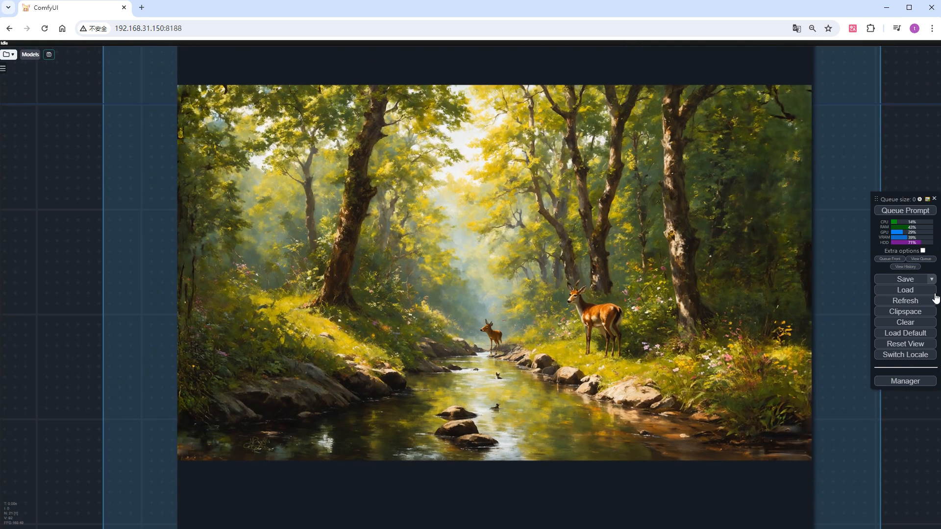
{"action": "scroll", "coordinate": [518, 405], "scroll_direction": "up", "scroll_amount": 2}
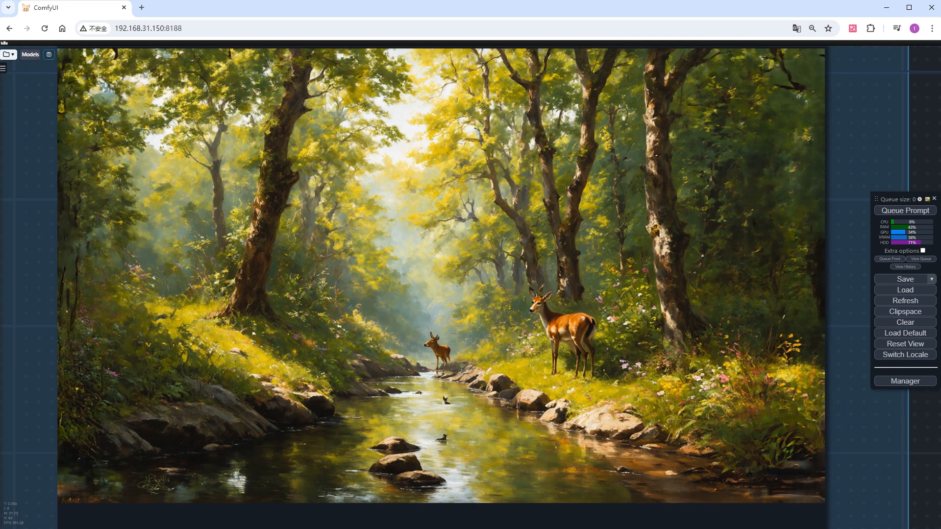
{"action": "scroll", "coordinate": [841, 462], "scroll_direction": "down", "scroll_amount": 5}
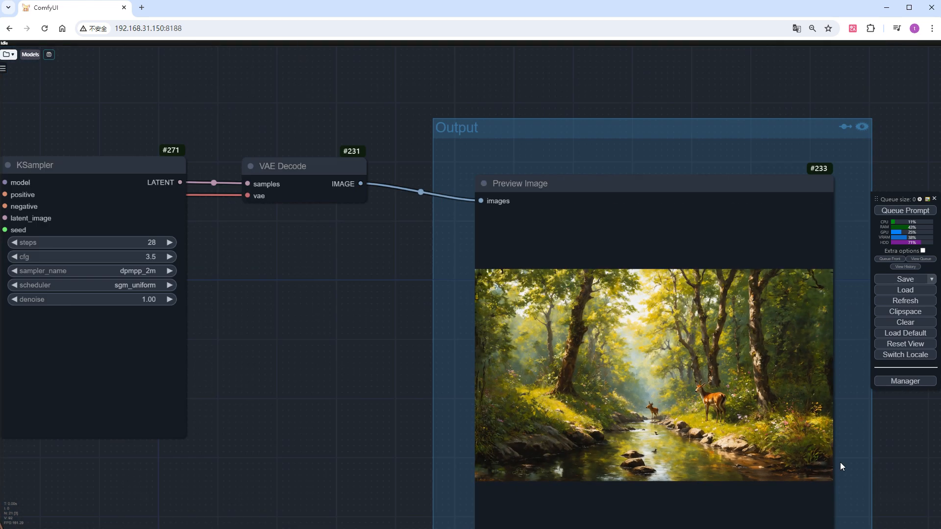
{"action": "scroll", "coordinate": [840, 462], "scroll_direction": "down", "scroll_amount": 4}
{"action": "mouse_move", "coordinate": [661, 478]}
{"action": "left_mouse_down"}
{"action": "mouse_move", "coordinate": [338, 431]}
{"action": "mouse_move", "coordinate": [233, 458]}
{"action": "left_mouse_up"}
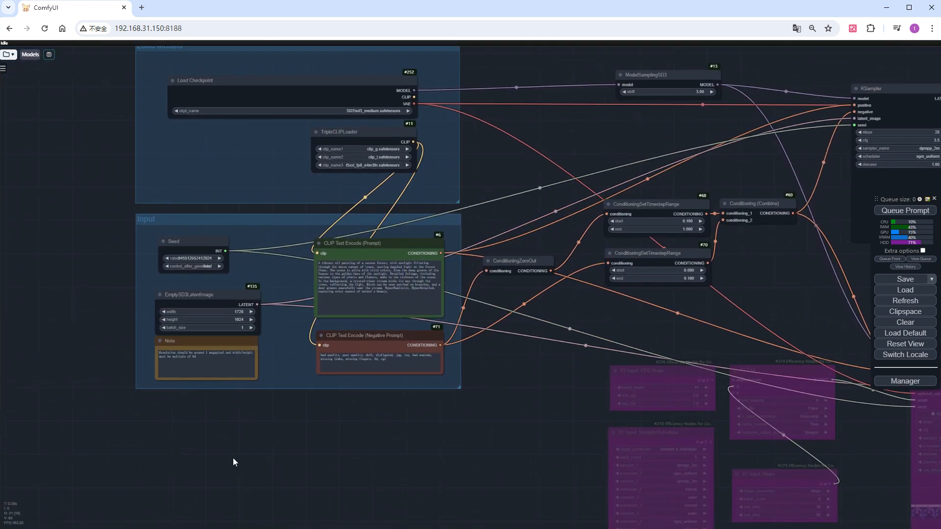
{"action": "scroll", "coordinate": [202, 439], "scroll_direction": "up", "scroll_amount": 5}
{"action": "scroll", "coordinate": [209, 478], "scroll_direction": "up", "scroll_amount": 2}
{"action": "scroll", "coordinate": [208, 296], "scroll_direction": "up", "scroll_amount": 2}
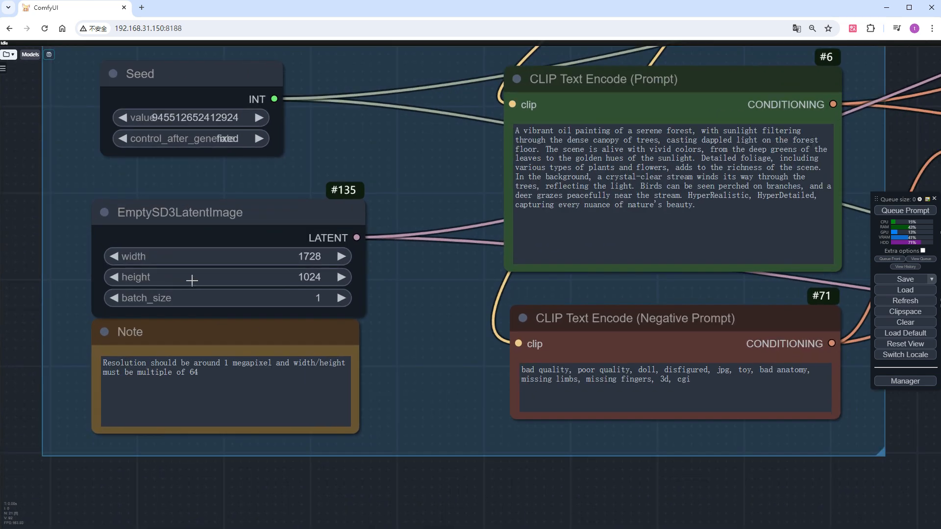
- Set the empty SD3 latent image to a portrait 768 wide by 1344 tall
{"action": "double_click", "coordinate": [276, 257]}
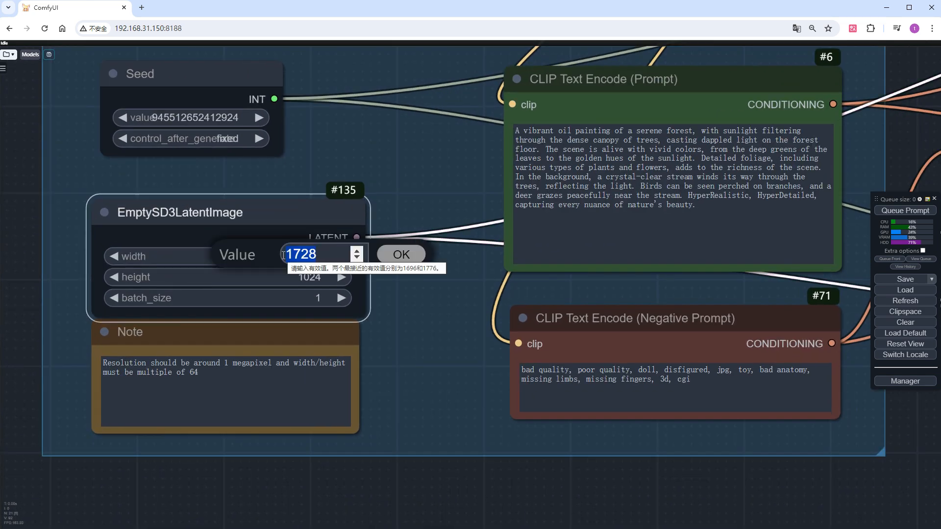
{"action": "type", "text": "768"}
{"action": "key", "text": "Return"}
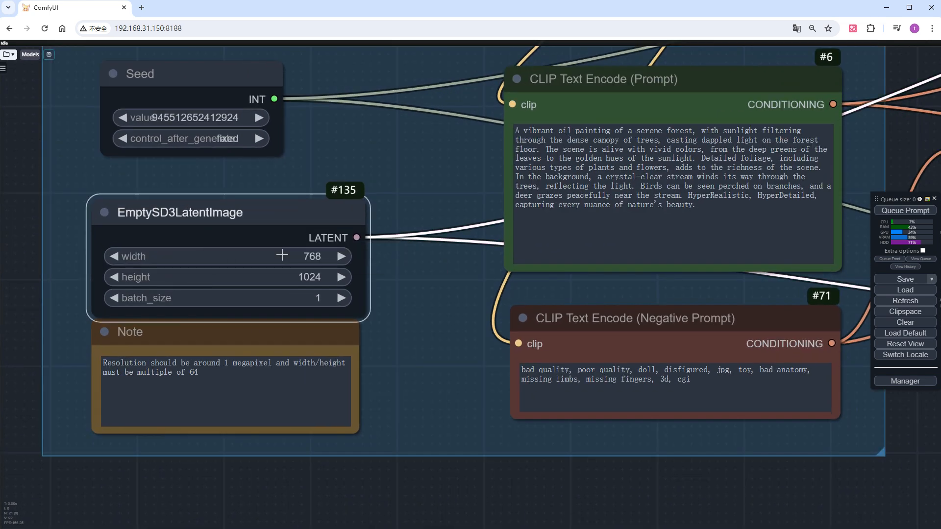
{"action": "double_click", "coordinate": [295, 277]}
{"action": "type", "text": "1344"}
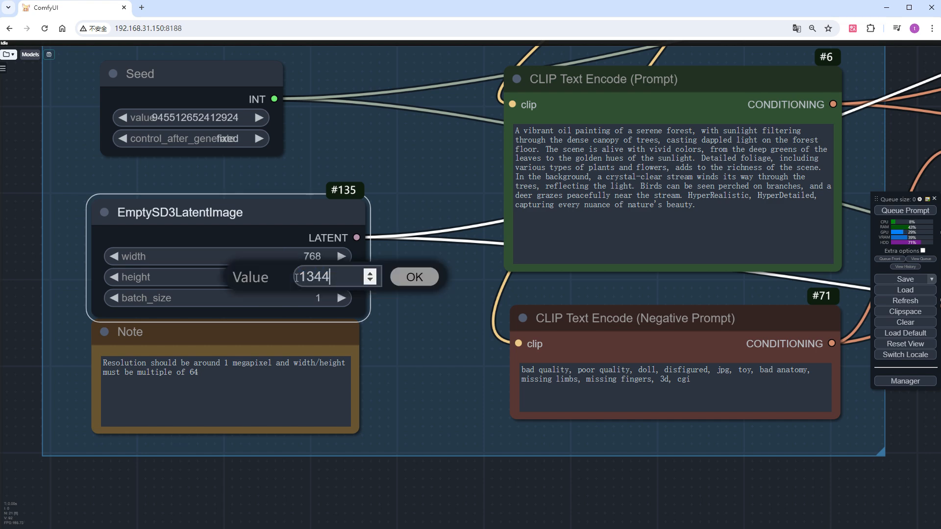
{"action": "key", "text": "Return"}
- Paste the young woman portrait prompt into CLIP Text Encode and render the portrait preview
{"action": "left_click", "coordinate": [713, 205]}
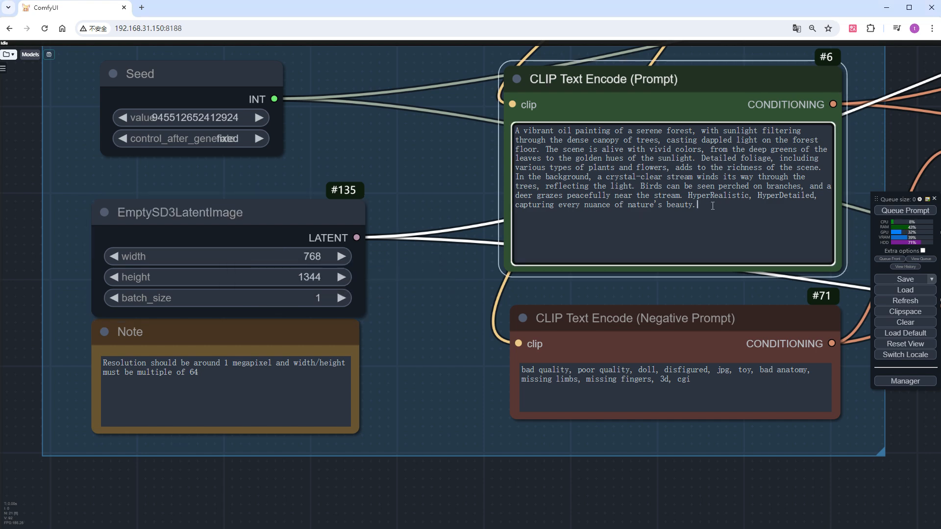
{"action": "key", "text": "ctrl+a"}
{"action": "type", "text": "A captivating portrait of a young woman with flowing brown hair and a serene expression, dressed in a richly decorated gown with golden accents. She stands in a lavish room with classical decor, featuring carved columns and soft, ambient light that casts warm tones and soft shadows. The image has a shallow depth of field, focusing on her face and the intricate details of her gown while the background elements are gently blurred. HyperRealistic, HyperDetailed, cinematic depth of field, warm ambient lighting, bokeh effect."}
{"action": "left_click", "coordinate": [905, 211]}
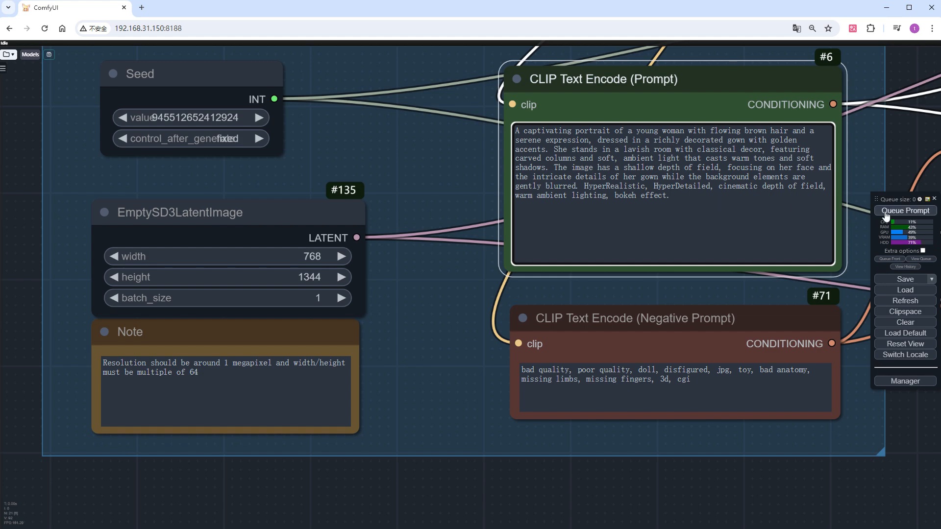
{"action": "scroll", "coordinate": [875, 180], "scroll_direction": "down", "scroll_amount": 3}
{"action": "scroll", "coordinate": [875, 180], "scroll_direction": "down", "scroll_amount": 3}
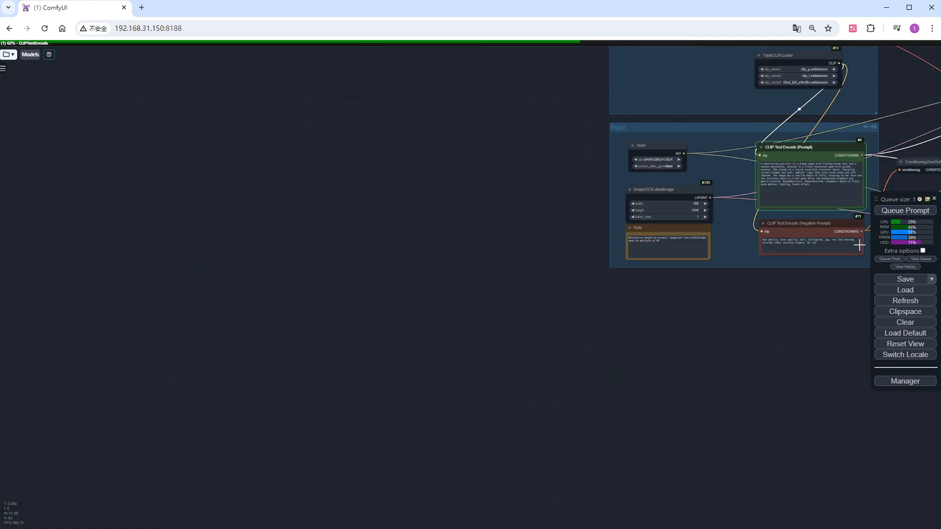
{"action": "left_click_drag", "start_coordinate": [661, 293], "coordinate": [466, 423]}
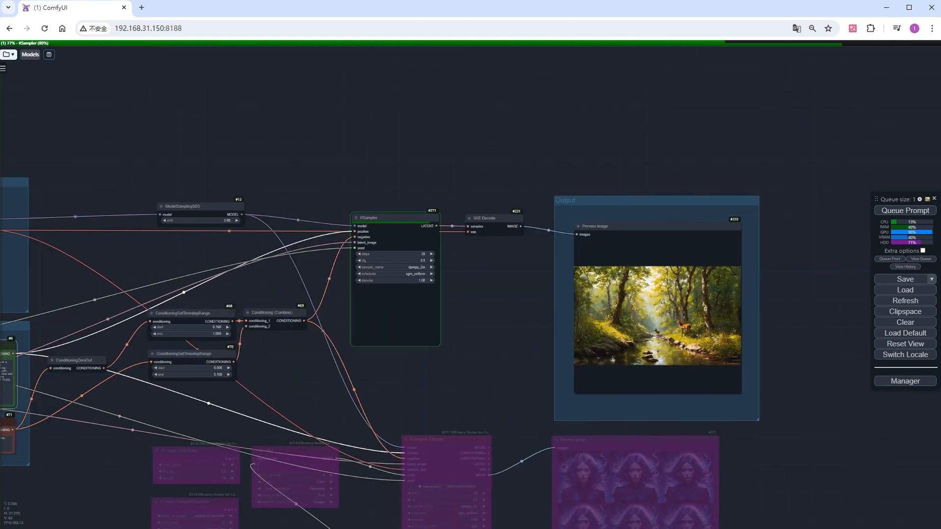
{"action": "scroll", "coordinate": [686, 337], "scroll_direction": "up", "scroll_amount": 3}
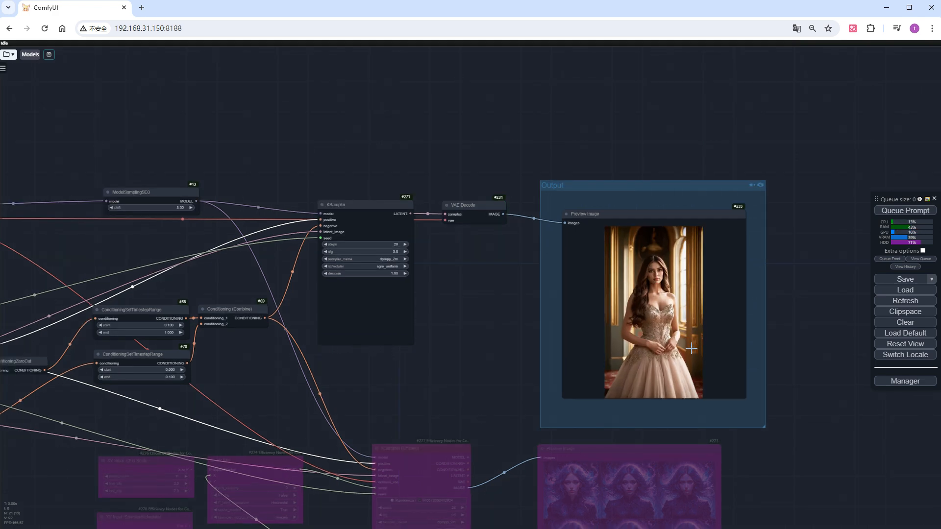
{"action": "scroll", "coordinate": [690, 323], "scroll_direction": "up", "scroll_amount": 3}
{"action": "scroll", "coordinate": [707, 313], "scroll_direction": "up", "scroll_amount": 3}
{"action": "scroll", "coordinate": [708, 312], "scroll_direction": "down", "scroll_amount": 2}
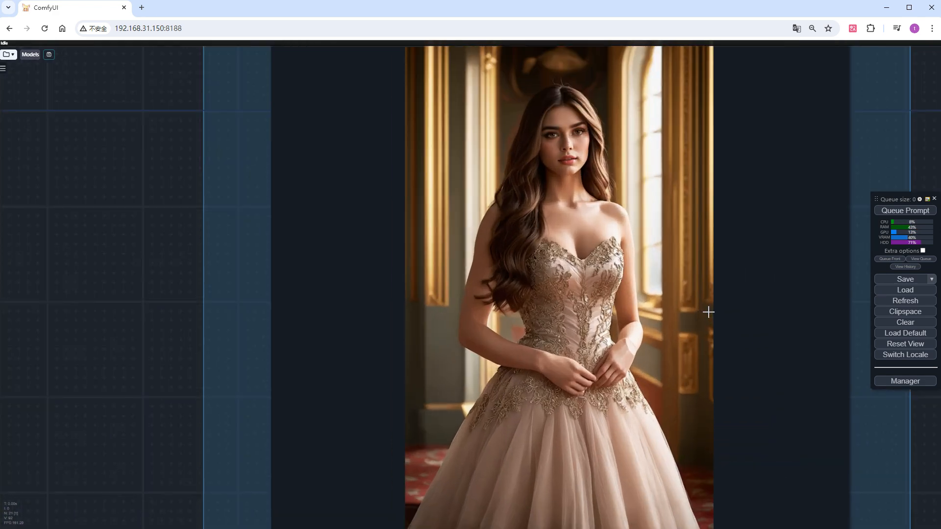
{"action": "scroll", "coordinate": [707, 312], "scroll_direction": "down", "scroll_amount": 1}
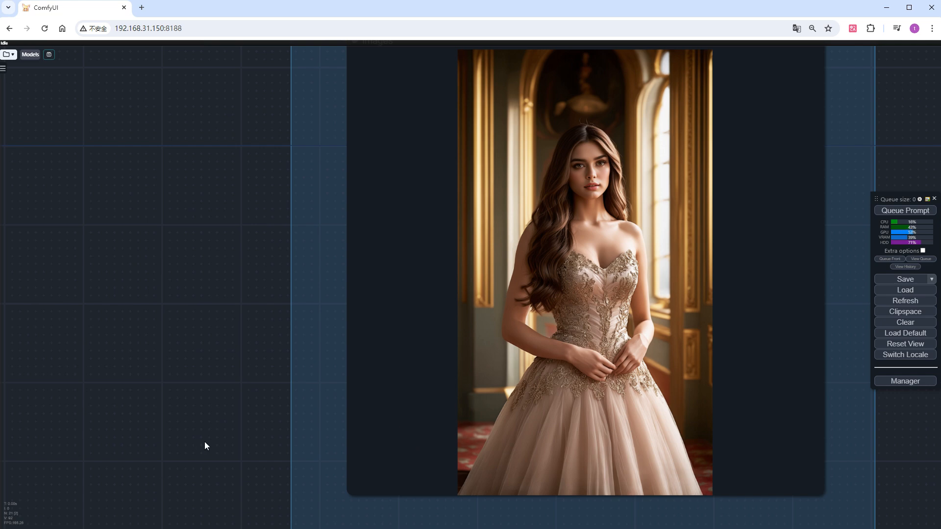
{"action": "left_click_drag", "start_coordinate": [204, 442], "coordinate": [113, 466]}
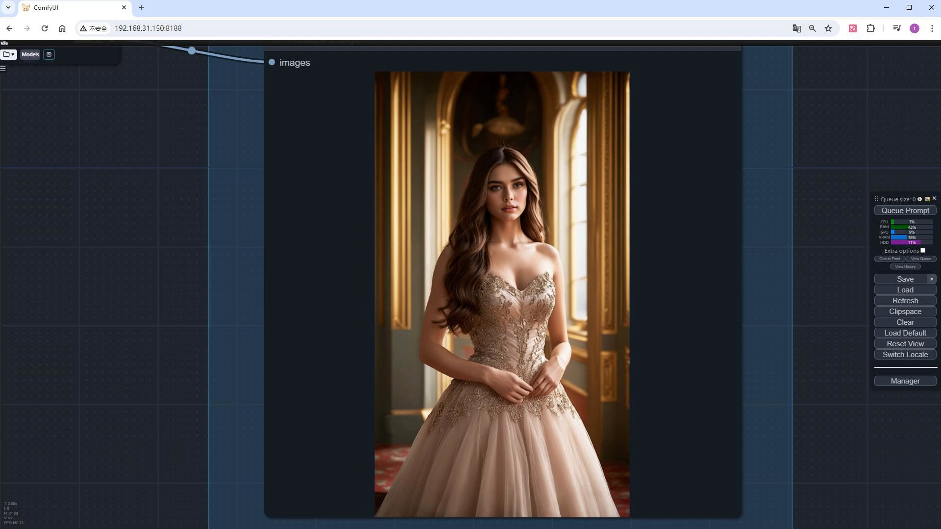
- Select SD3\sd3_medium.safetensors and set TripleCLIPLoader to clip_g, clip_l and t5xxl_fp8_e4m3fn
{"action": "key", "text": "Escape"}
{"action": "scroll", "coordinate": [409, 282], "scroll_direction": "up", "scroll_amount": 5}
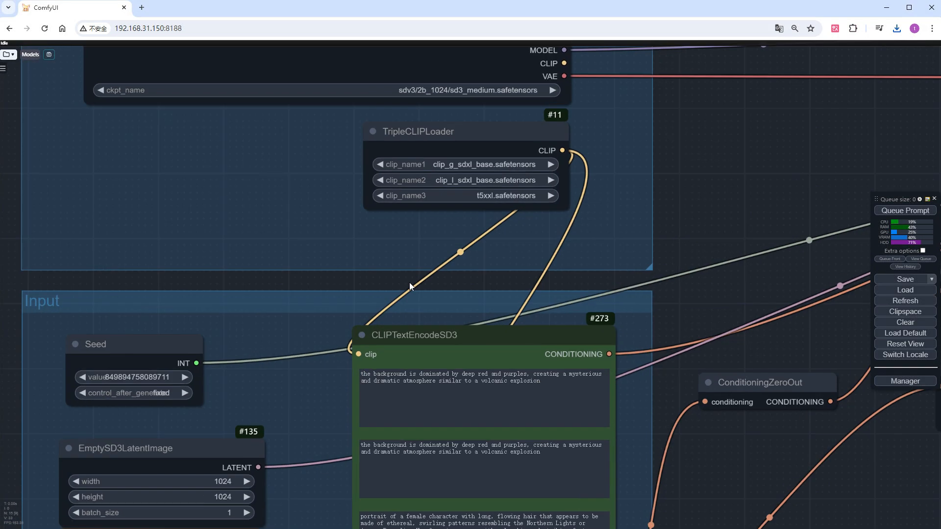
{"action": "left_click", "coordinate": [472, 90]}
{"action": "type", "text": "sd3"}
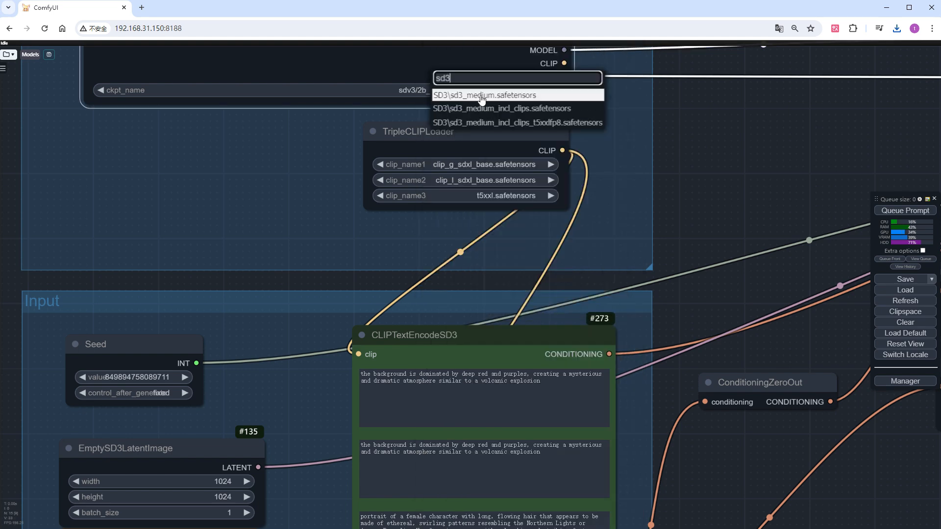
{"action": "left_click", "coordinate": [471, 95]}
{"action": "left_click", "coordinate": [550, 163]}
{"action": "left_click", "coordinate": [550, 180]}
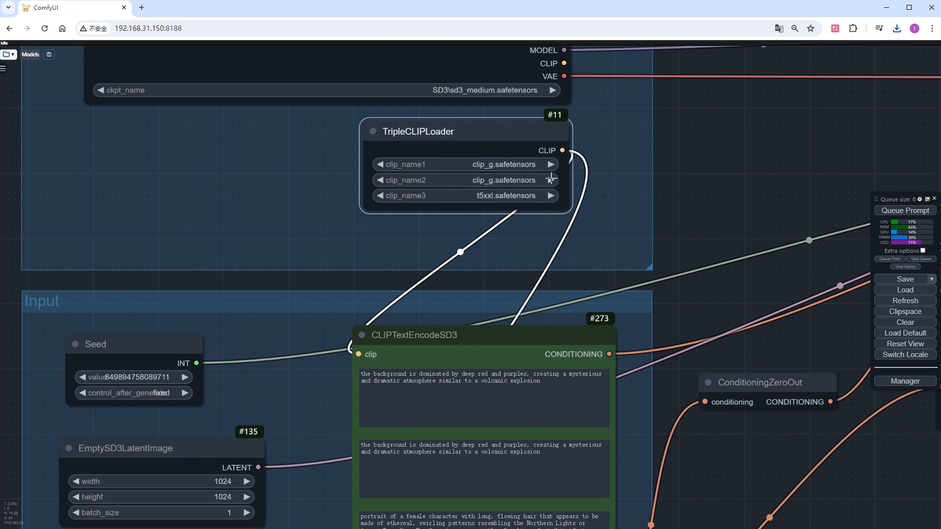
{"action": "left_click", "coordinate": [550, 195]}
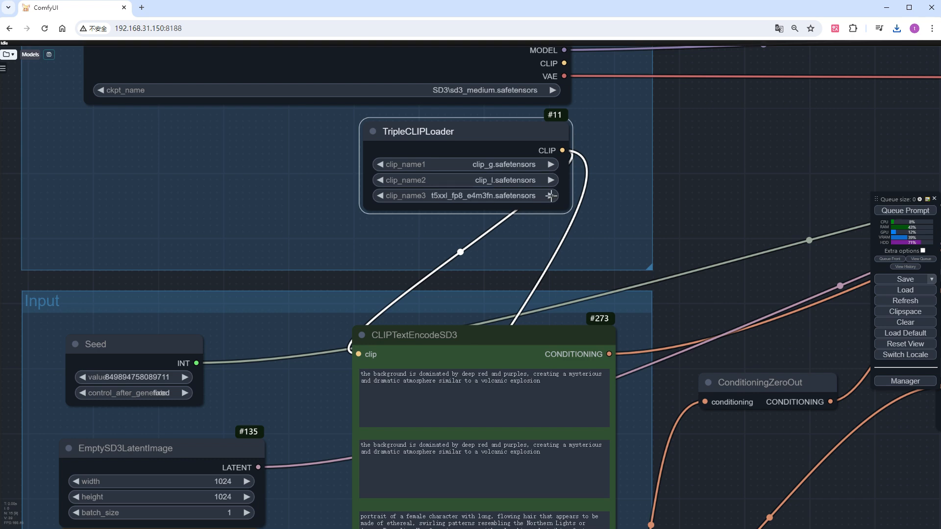
- Lower the KSampler cfg value to 3.5
{"action": "left_click_drag", "start_coordinate": [744, 263], "coordinate": [441, 220]}
{"action": "scroll", "coordinate": [514, 243], "scroll_direction": "down", "scroll_amount": 3}
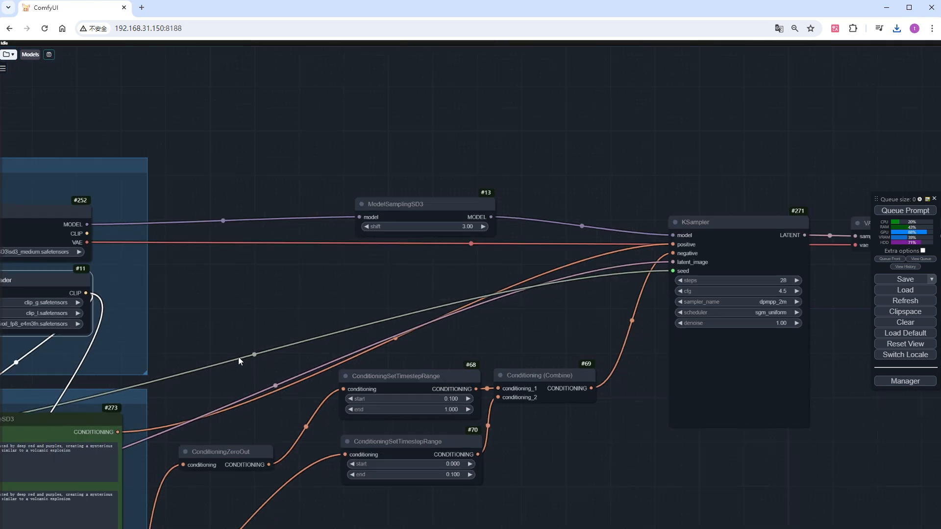
{"action": "left_click_drag", "start_coordinate": [514, 243], "coordinate": [639, 273]}
{"action": "double_click", "coordinate": [628, 259]}
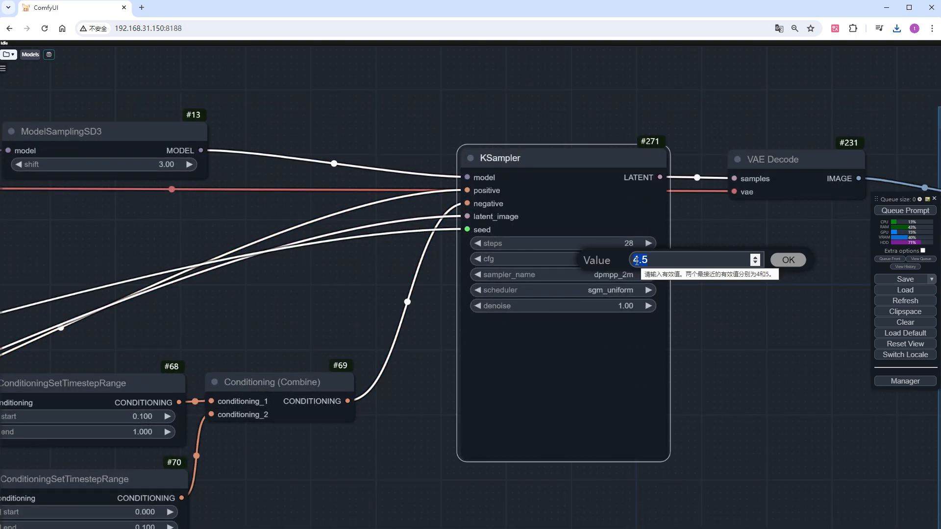
{"action": "type", "text": "3.5"}
{"action": "key", "text": "Return"}
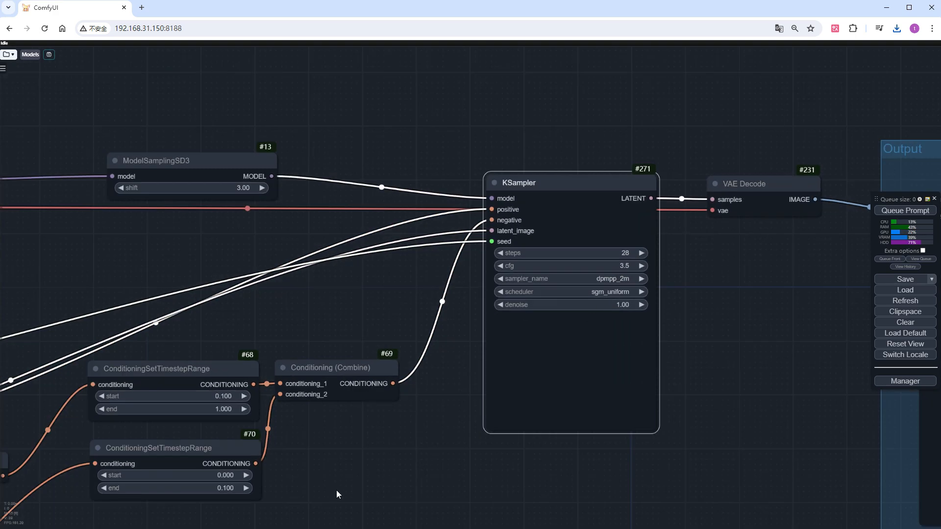
{"action": "left_click_drag", "start_coordinate": [613, 316], "coordinate": [850, 299]}
{"action": "scroll", "coordinate": [459, 416], "scroll_direction": "up", "scroll_amount": 2}
{"action": "scroll", "coordinate": [408, 359], "scroll_direction": "up", "scroll_amount": 2}
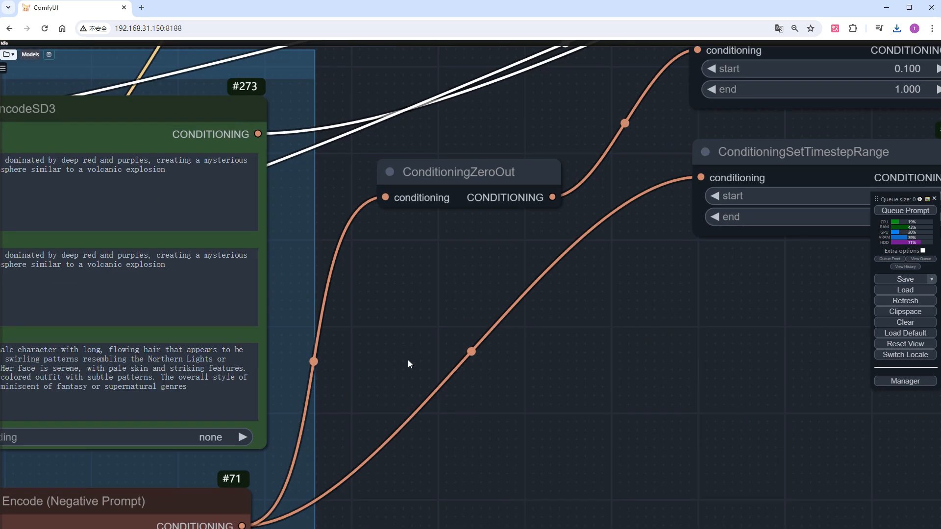
{"action": "left_click_drag", "start_coordinate": [407, 359], "coordinate": [611, 370]}
{"action": "scroll", "coordinate": [547, 366], "scroll_direction": "up", "scroll_amount": 3}
{"action": "left_click_drag", "start_coordinate": [547, 366], "coordinate": [642, 368]}
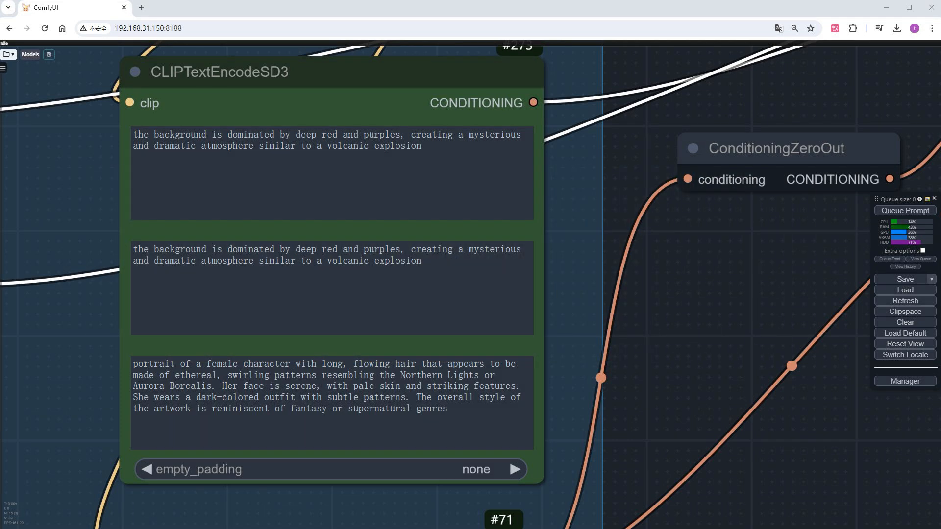
- Replace the first two CLIPTextEncodeSD3 prompts with the steampunk world background description
{"action": "left_click", "coordinate": [456, 173]}
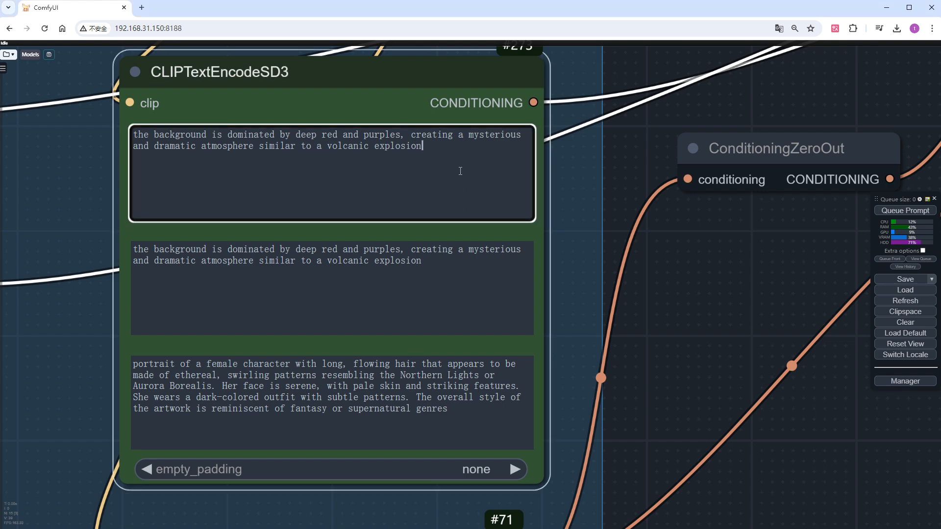
{"action": "key", "text": "ctrl+a"}
{"action": "type", "text": "The background is a detailed steampunk world with gears, pipes, and steam-powered machinery. The setting includes towering clockwork structures, airships floating in the sky, and streets lined with Victorian-style buildings adorned with brass and ironwork. The atmosphere is smoky and industrial, with a color palette dominated by sepia tones and metallic hues."}
{"action": "left_click", "coordinate": [462, 286]}
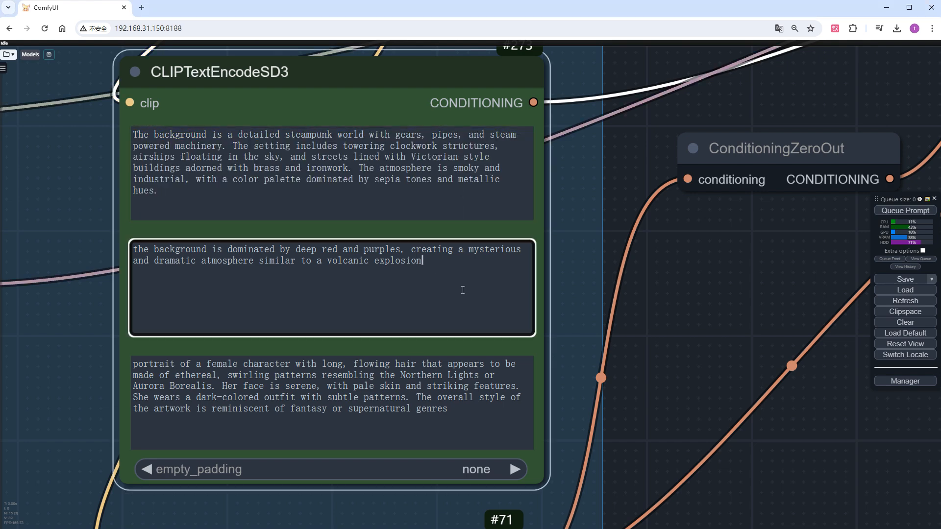
{"action": "key", "text": "ctrl+a"}
{"action": "key", "text": "ctrl+v"}
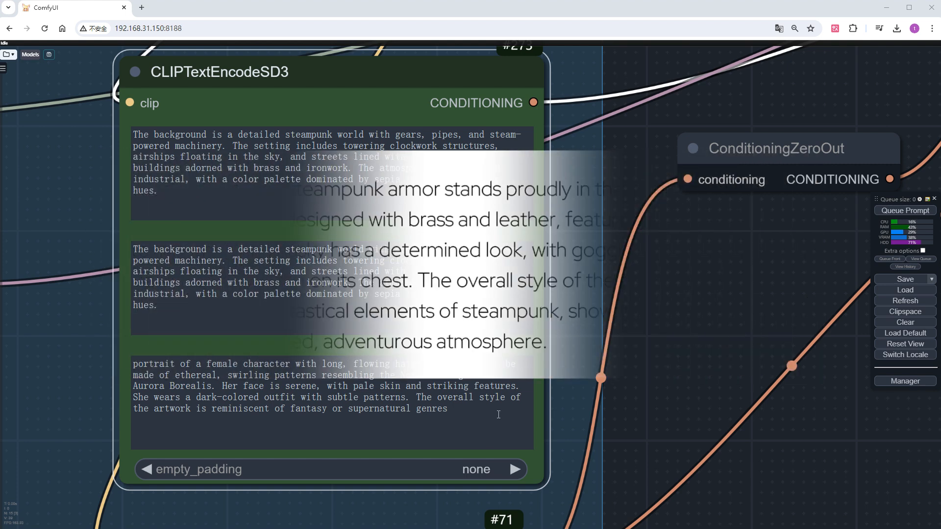
- Replace the third prompt's female portrait text with the steampunk husky description
{"action": "left_click", "coordinate": [448, 408]}
{"action": "key", "text": "ctrl+a"}
{"action": "type", "text": "A husky dressed in steampunk armor stands proudly in the foreground. The armor is intricately designed with brass and leather, featuring gears and small steam vents. The husky has a determined look, with goggles perched on its head and 'SD' written on its chest. The overall style of the artwork combines realism with the fantastical elements of steampunk, showcasing detailed textures and a rugged, adventurous atmosphere"}
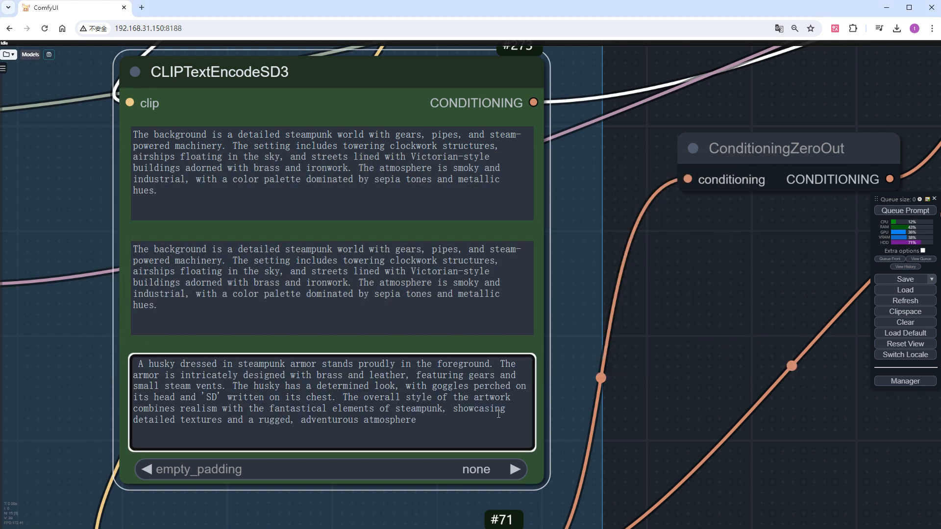
- Queue the husky render, duplicate Preview Image beside Output and feed it VAE Decode's IMAGE
{"action": "left_click", "coordinate": [905, 211]}
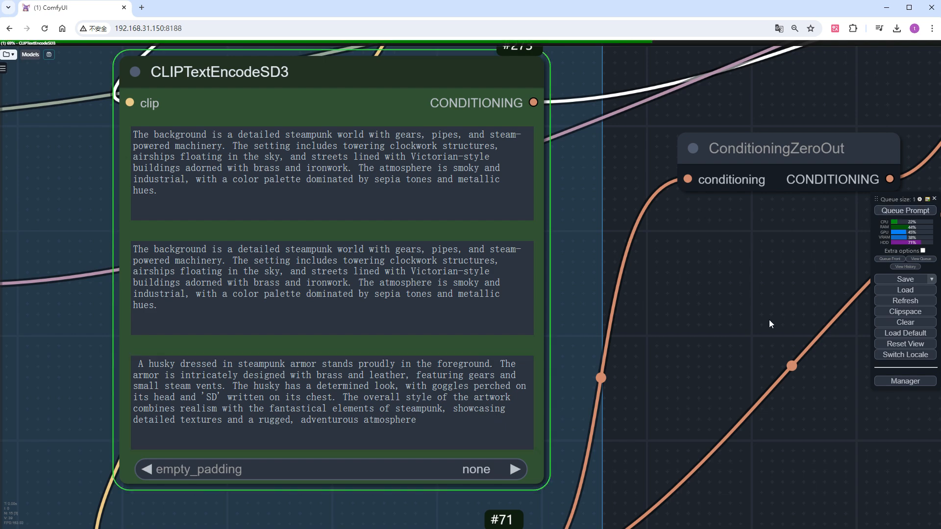
{"action": "scroll", "coordinate": [737, 328], "scroll_direction": "down", "scroll_amount": 5}
{"action": "scroll", "coordinate": [737, 328], "scroll_direction": "down", "scroll_amount": 5}
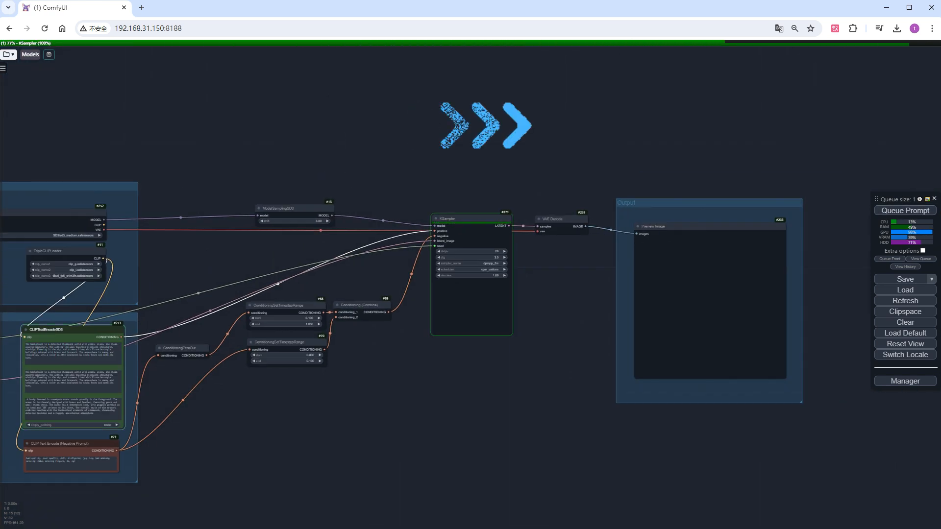
{"action": "scroll", "coordinate": [799, 339], "scroll_direction": "up", "scroll_amount": 5}
{"action": "scroll", "coordinate": [779, 318], "scroll_direction": "up", "scroll_amount": 5}
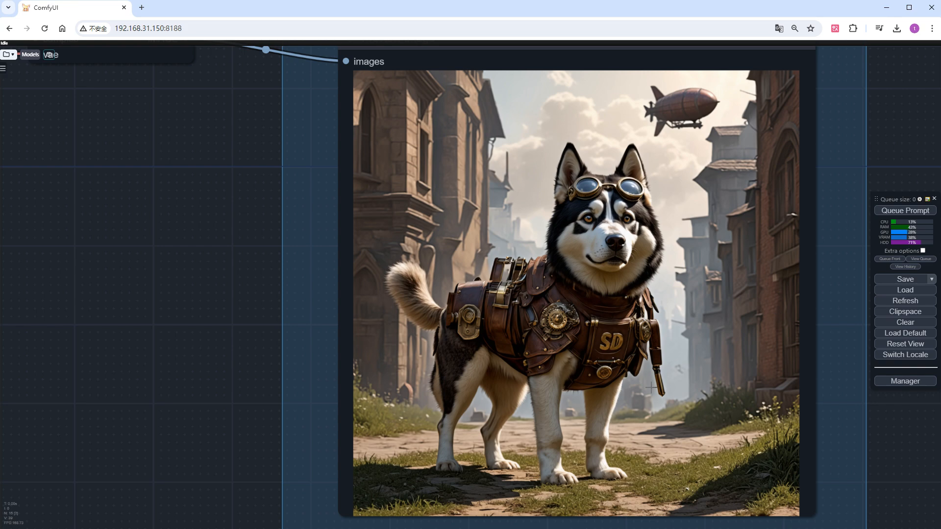
{"action": "scroll", "coordinate": [646, 383], "scroll_direction": "down", "scroll_amount": 4}
{"action": "scroll", "coordinate": [515, 368], "scroll_direction": "down", "scroll_amount": 4}
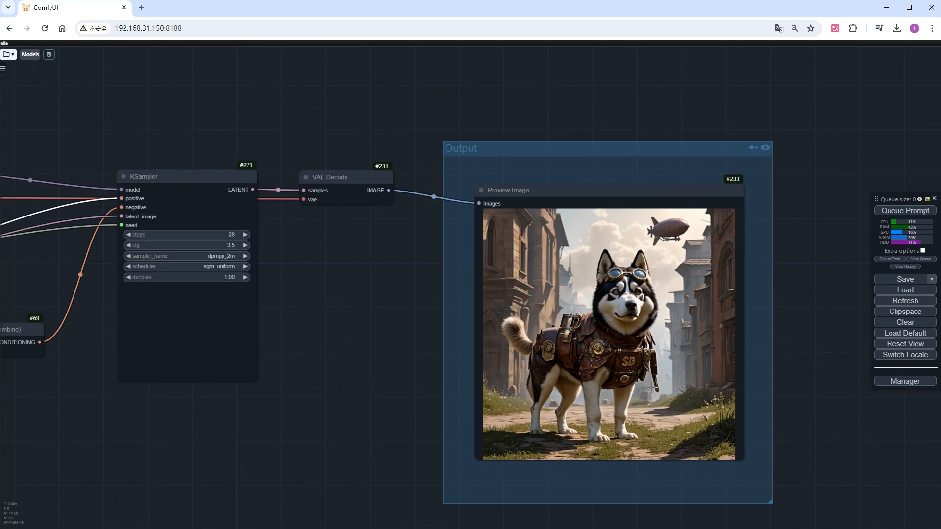
{"action": "scroll", "coordinate": [368, 382], "scroll_direction": "down", "scroll_amount": 2}
{"action": "scroll", "coordinate": [226, 404], "scroll_direction": "down", "scroll_amount": 2}
{"action": "left_click_drag", "start_coordinate": [424, 179], "coordinate": [695, 183]}
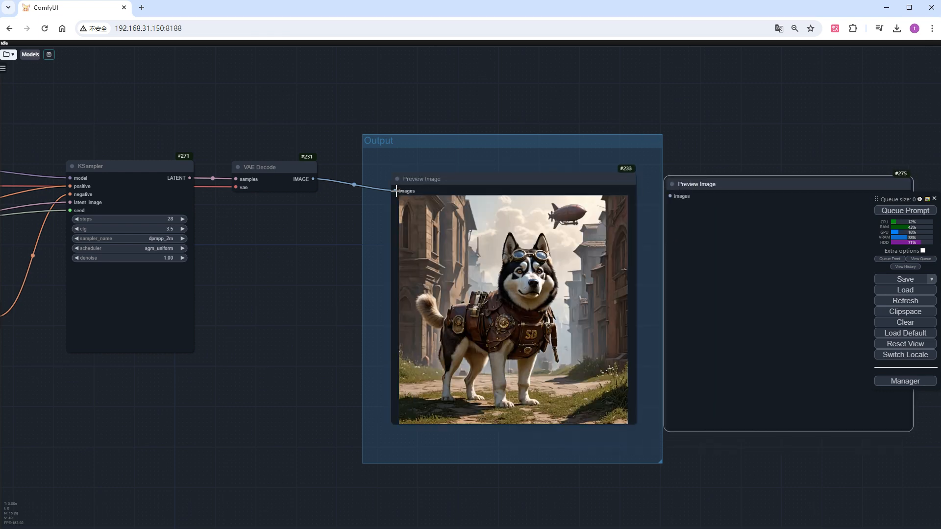
{"action": "left_click_drag", "start_coordinate": [396, 191], "coordinate": [671, 196]}
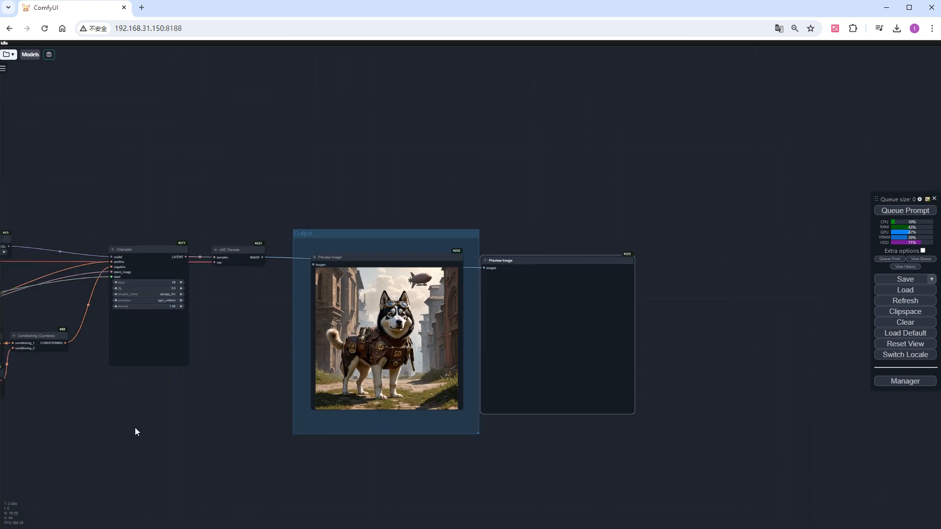
{"action": "scroll", "coordinate": [134, 427], "scroll_direction": "down", "scroll_amount": 5}
- Delete the clip_l prompt text in the SD3 encoder and queue a render
{"action": "left_click_drag", "start_coordinate": [135, 427], "coordinate": [218, 303]}
{"action": "scroll", "coordinate": [218, 303], "scroll_direction": "up", "scroll_amount": 5}
{"action": "scroll", "coordinate": [218, 303], "scroll_direction": "up", "scroll_amount": 5}
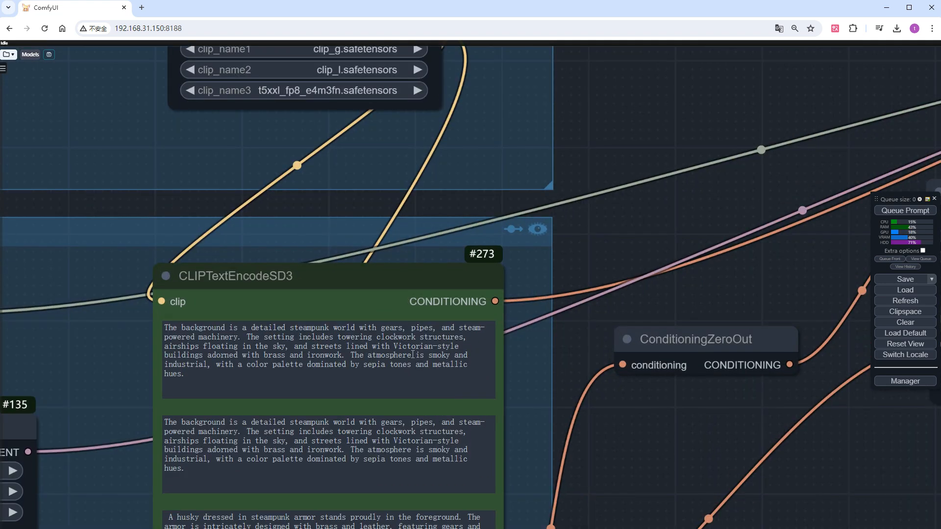
{"action": "left_click_drag", "start_coordinate": [485, 327], "coordinate": [183, 375]}
{"action": "left_click", "coordinate": [159, 283]}
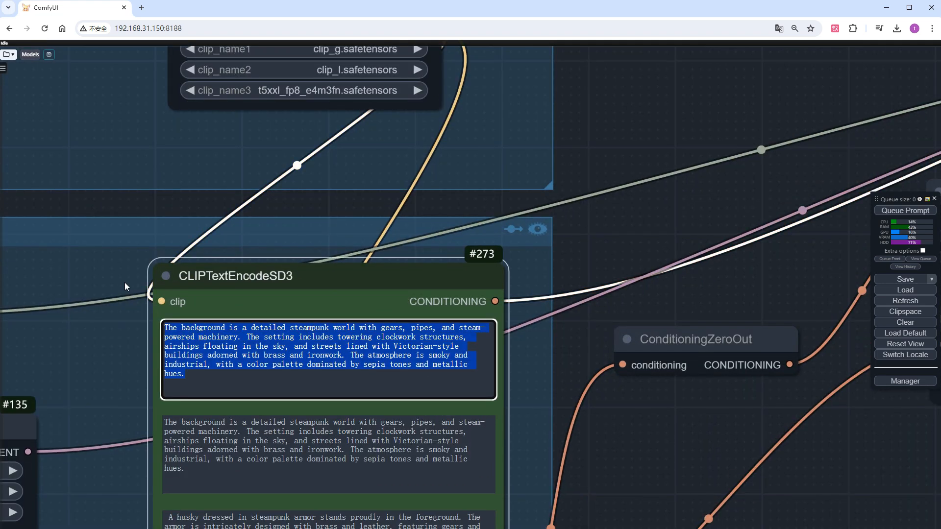
{"action": "key", "text": "Delete"}
{"action": "left_click", "coordinate": [905, 210]}
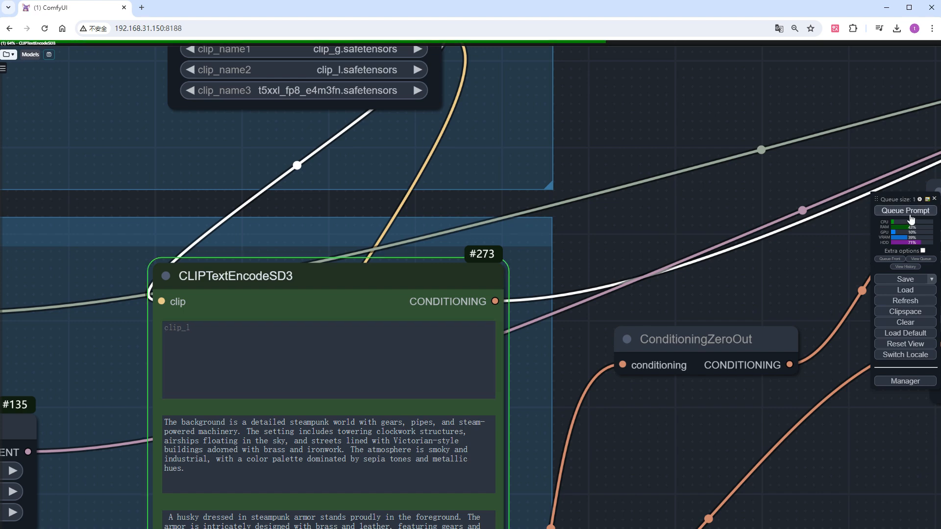
{"action": "scroll", "coordinate": [711, 186], "scroll_direction": "down", "scroll_amount": 5}
- Add a third Preview Image node for the next result
{"action": "left_click_drag", "start_coordinate": [664, 398], "coordinate": [69, 456]}
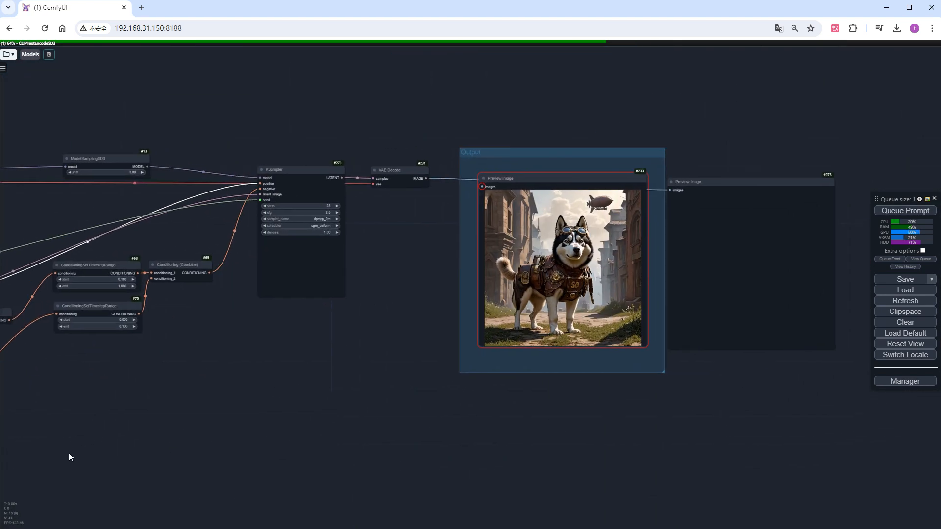
{"action": "scroll", "coordinate": [470, 294], "scroll_direction": "up", "scroll_amount": 3}
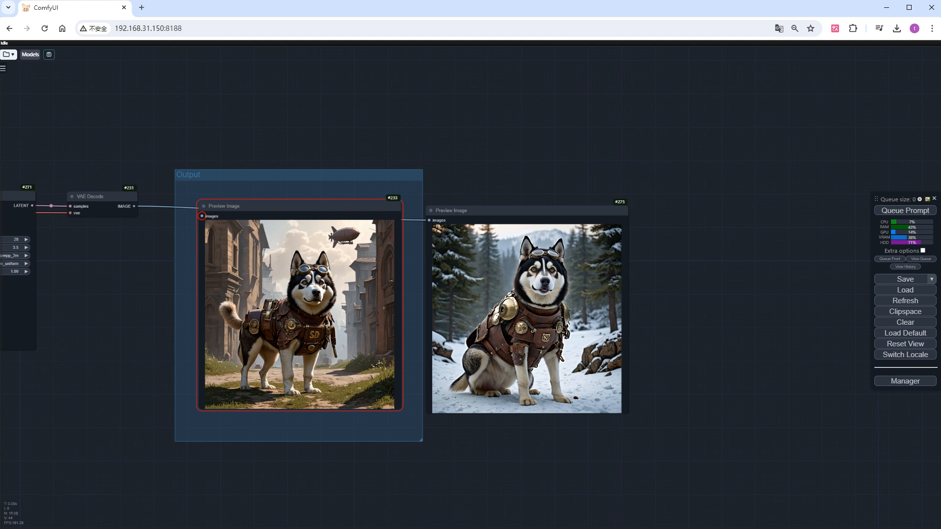
{"action": "scroll", "coordinate": [453, 476], "scroll_direction": "up", "scroll_amount": 2}
{"action": "scroll", "coordinate": [453, 471], "scroll_direction": "up", "scroll_amount": 2}
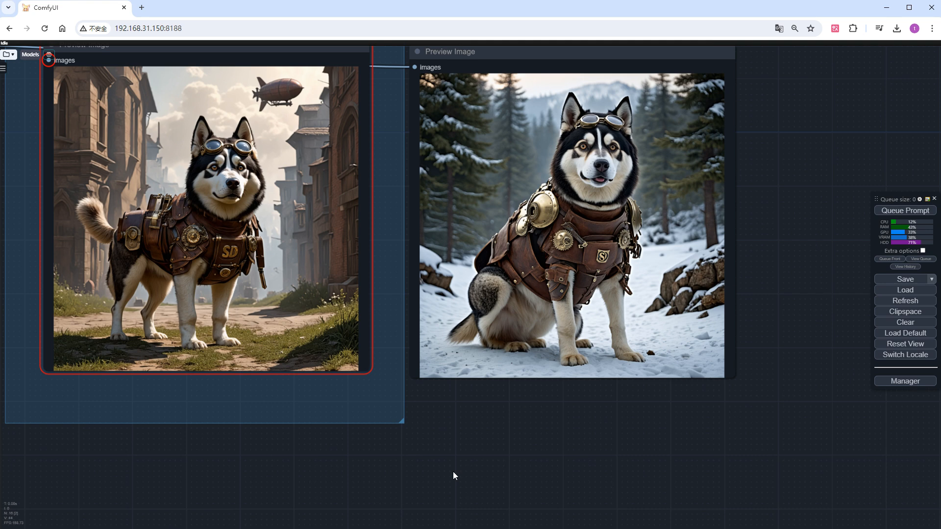
{"action": "scroll", "coordinate": [453, 471], "scroll_direction": "down", "scroll_amount": 2}
{"action": "left_click", "coordinate": [508, 127]}
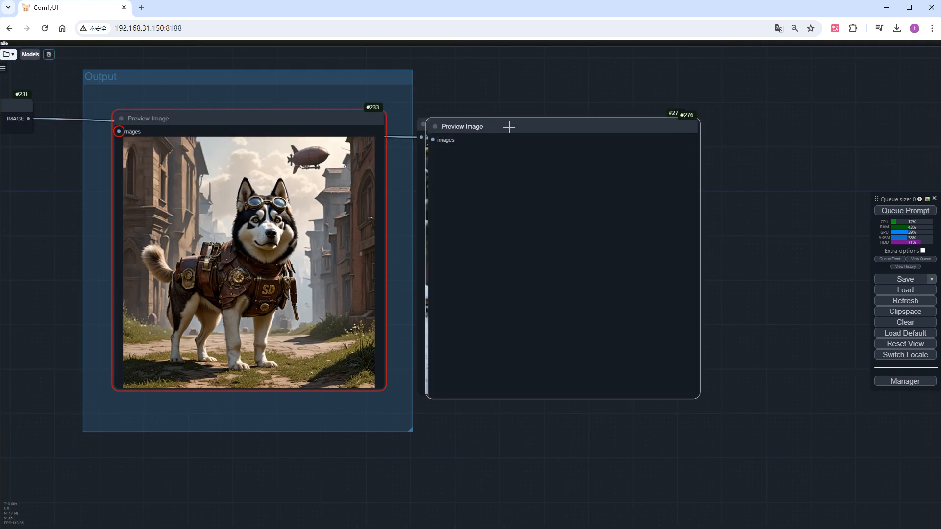
{"action": "scroll", "coordinate": [668, 440], "scroll_direction": "down", "scroll_amount": 2}
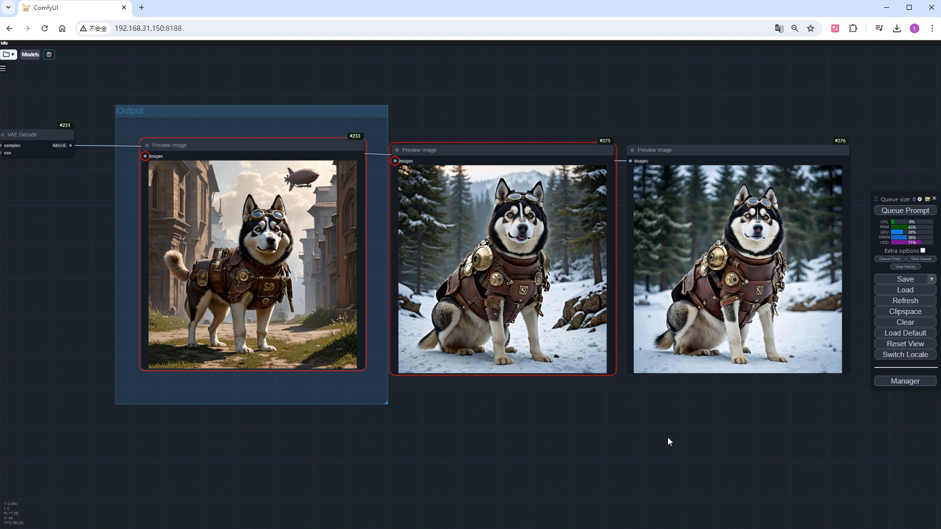
{"action": "scroll", "coordinate": [667, 438], "scroll_direction": "down", "scroll_amount": 2}
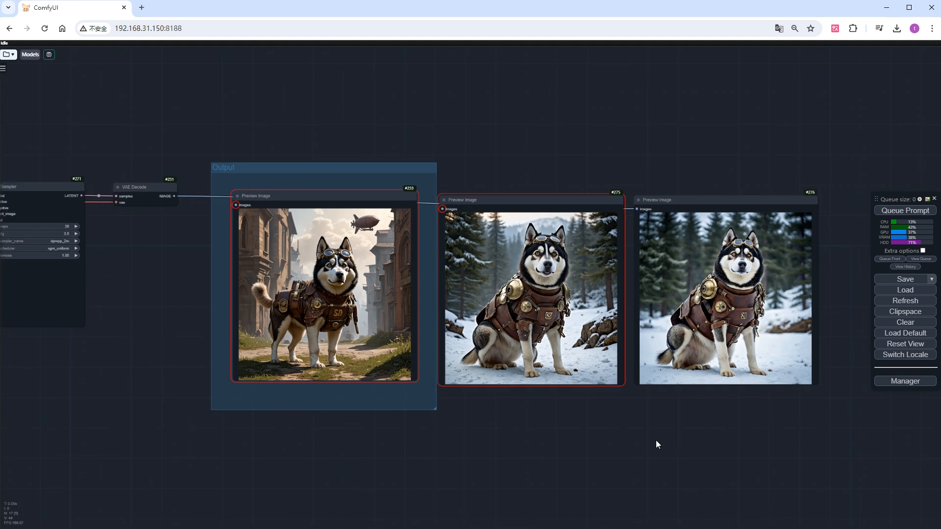
{"action": "scroll", "coordinate": [656, 441], "scroll_direction": "down", "scroll_amount": 2}
{"action": "left_click_drag", "start_coordinate": [257, 476], "coordinate": [653, 427]}
{"action": "scroll", "coordinate": [549, 388], "scroll_direction": "up", "scroll_amount": 3}
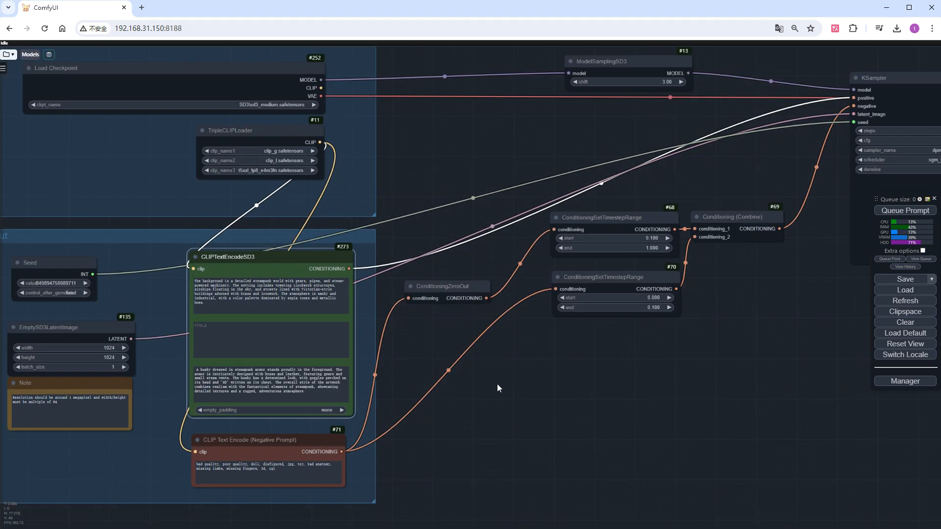
{"action": "scroll", "coordinate": [496, 384], "scroll_direction": "up", "scroll_amount": 2}
{"action": "scroll", "coordinate": [556, 345], "scroll_direction": "up", "scroll_amount": 3}
- Empty the clip_l prompt and append the background description to the end of the third prompt
{"action": "left_click", "coordinate": [413, 271]}
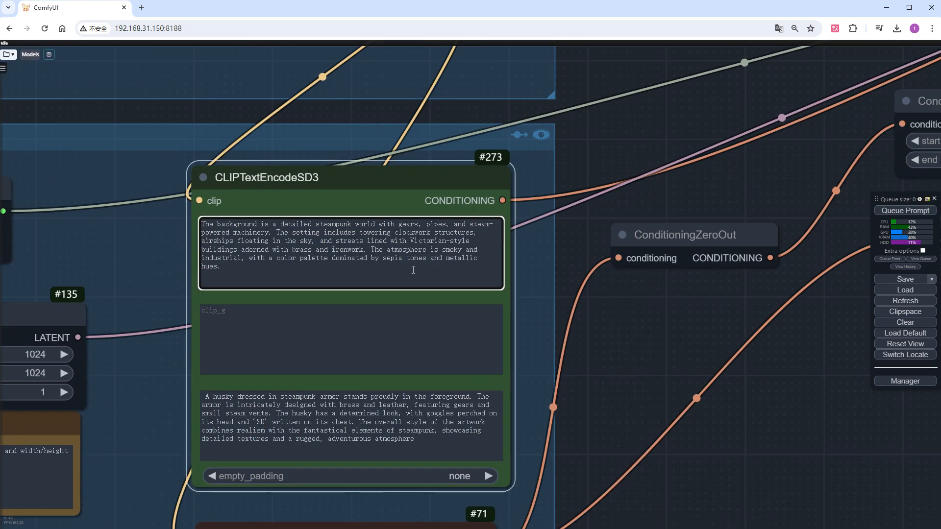
{"action": "key", "text": "ctrl+a"}
{"action": "key", "text": "ctrl+c"}
{"action": "key", "text": "Delete"}
{"action": "left_click", "coordinate": [448, 439]}
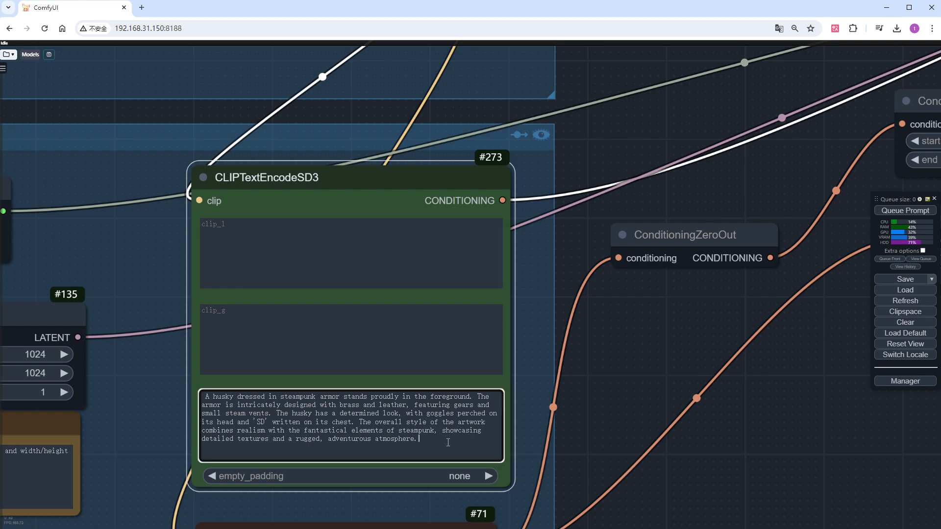
{"action": "key", "text": "ctrl+v"}
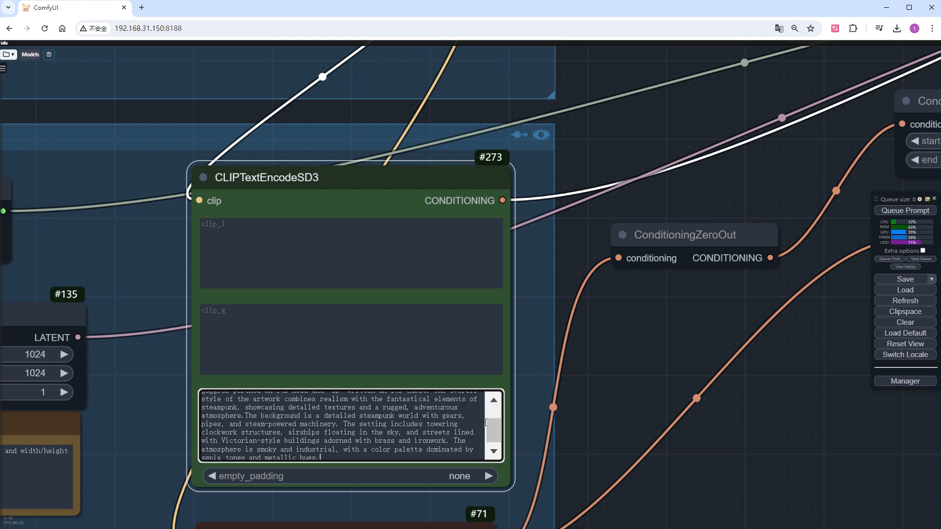
{"action": "scroll", "coordinate": [696, 419], "scroll_direction": "down", "scroll_amount": 3}
{"action": "scroll", "coordinate": [704, 412], "scroll_direction": "down", "scroll_amount": 2}
- Add a fourth Preview Image to the right, wire VAE Decode to it and queue the render
{"action": "left_click_drag", "start_coordinate": [703, 412], "coordinate": [111, 410]}
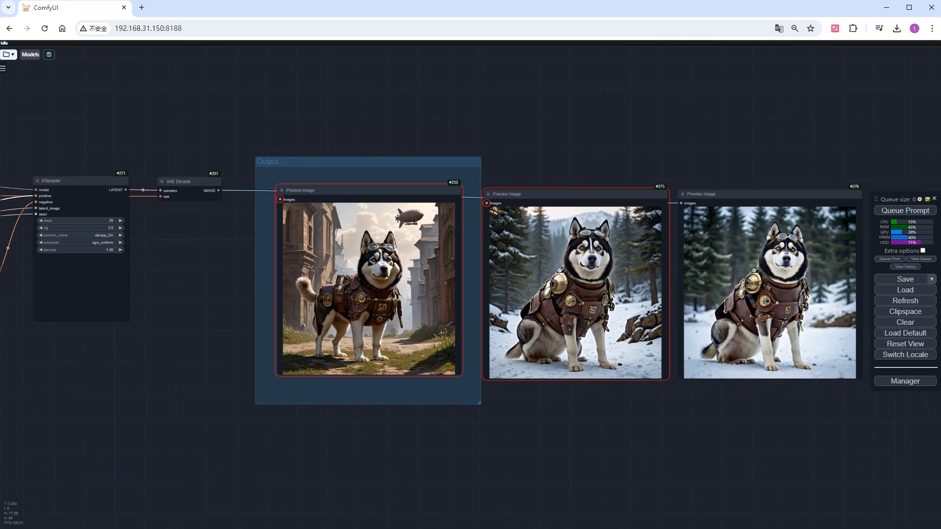
{"action": "left_click_drag", "start_coordinate": [485, 221], "coordinate": [397, 210]}
{"action": "left_click_drag", "start_coordinate": [647, 185], "coordinate": [855, 184], "text": "ctrl"}
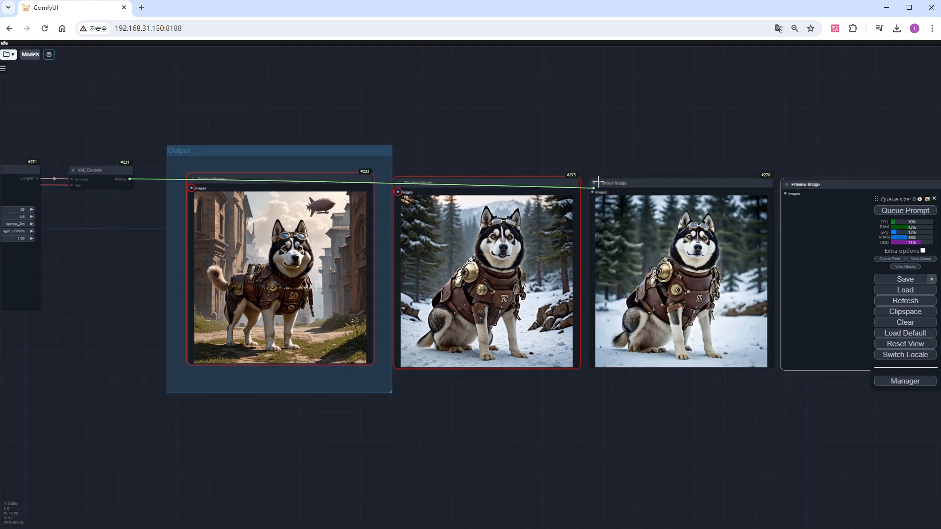
{"action": "left_click_drag", "start_coordinate": [597, 182], "coordinate": [785, 194]}
{"action": "left_click", "coordinate": [904, 210]}
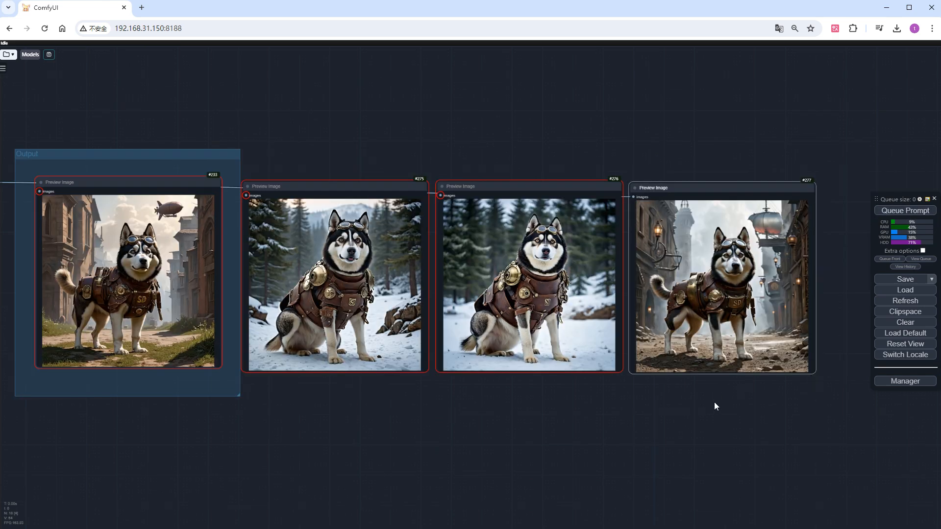
{"action": "scroll", "coordinate": [714, 401], "scroll_direction": "up", "scroll_amount": 2}
{"action": "scroll", "coordinate": [713, 402], "scroll_direction": "up", "scroll_amount": 2}
{"action": "scroll", "coordinate": [714, 402], "scroll_direction": "up", "scroll_amount": 2}
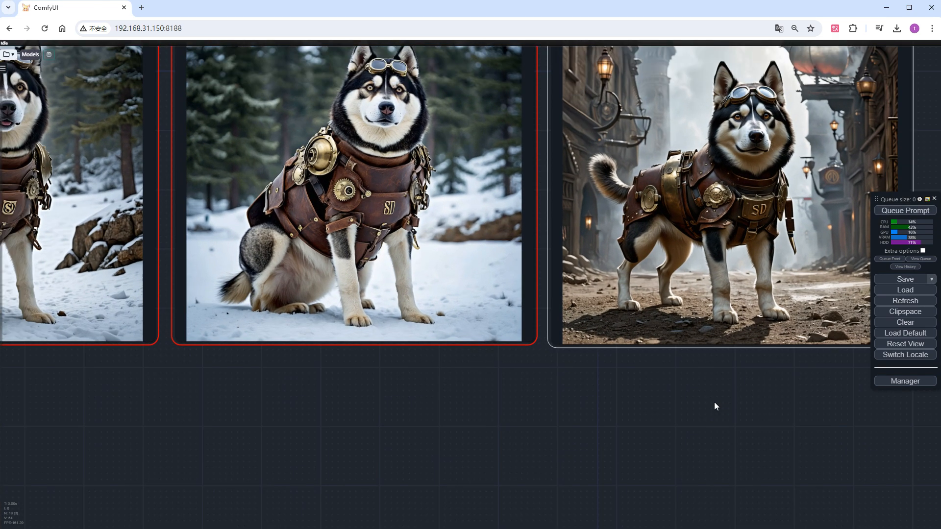
{"action": "left_click_drag", "start_coordinate": [714, 402], "coordinate": [688, 477]}
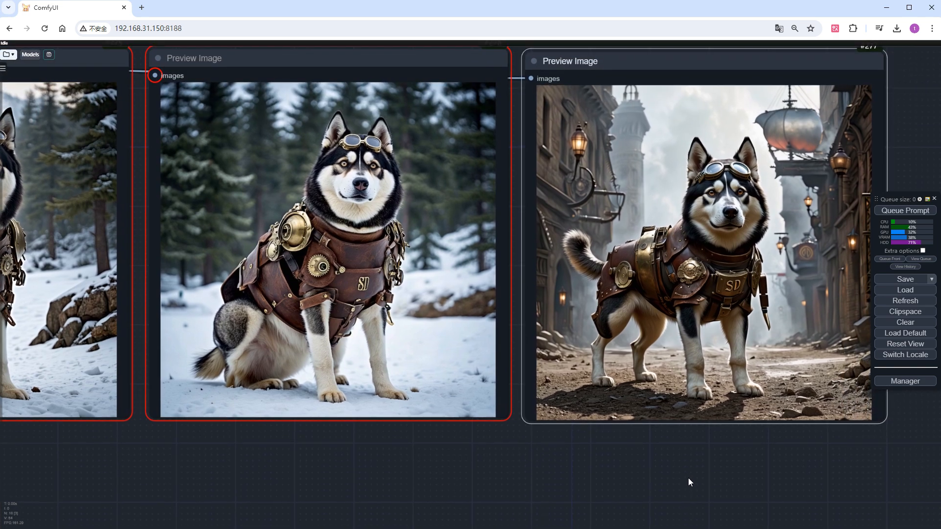
{"action": "scroll", "coordinate": [688, 478], "scroll_direction": "down", "scroll_amount": 2}
{"action": "scroll", "coordinate": [689, 479], "scroll_direction": "down", "scroll_amount": 2}
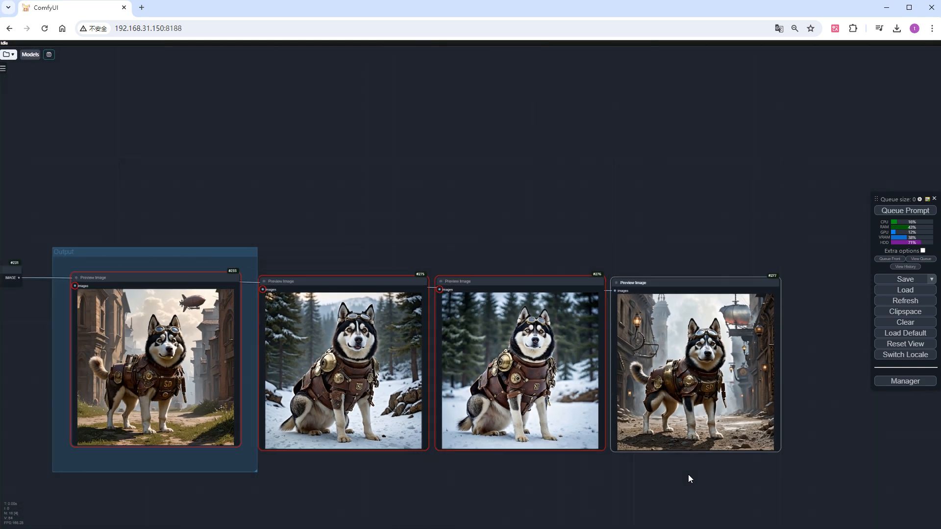
{"action": "scroll", "coordinate": [688, 474], "scroll_direction": "down", "scroll_amount": 1}
{"action": "left_click_drag", "start_coordinate": [103, 475], "coordinate": [623, 402]}
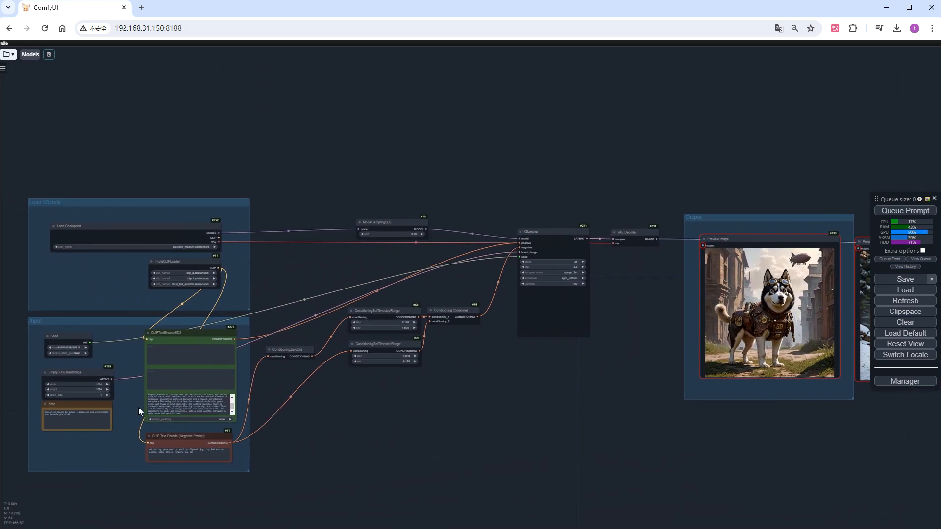
{"action": "scroll", "coordinate": [139, 408], "scroll_direction": "up", "scroll_amount": 3}
{"action": "scroll", "coordinate": [140, 392], "scroll_direction": "up", "scroll_amount": 3}
{"action": "scroll", "coordinate": [141, 392], "scroll_direction": "up", "scroll_amount": 1}
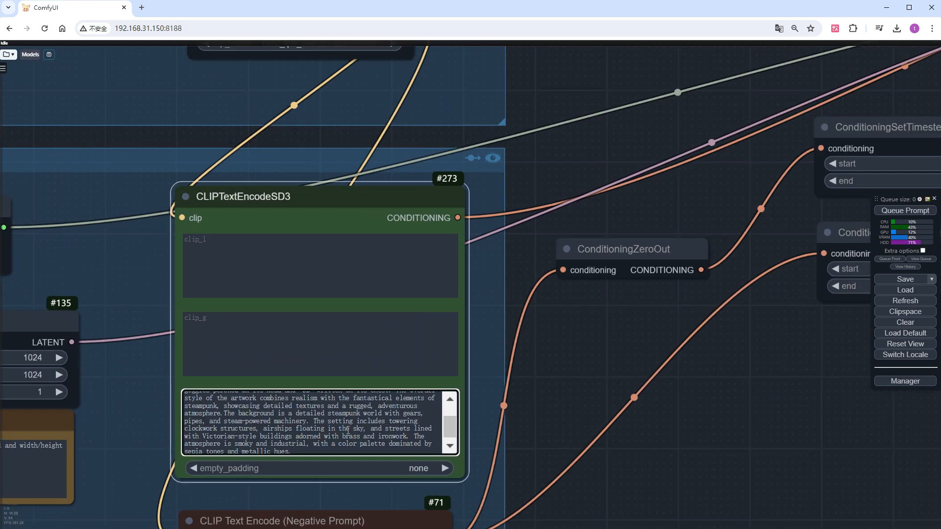
- Copy the combined third prompt into the empty clip_l and clip_g boxes
{"action": "key", "text": "ctrl+a"}
{"action": "key", "text": "ctrl+c"}
{"action": "left_click", "coordinate": [316, 265]}
{"action": "key", "text": "ctrl+v"}
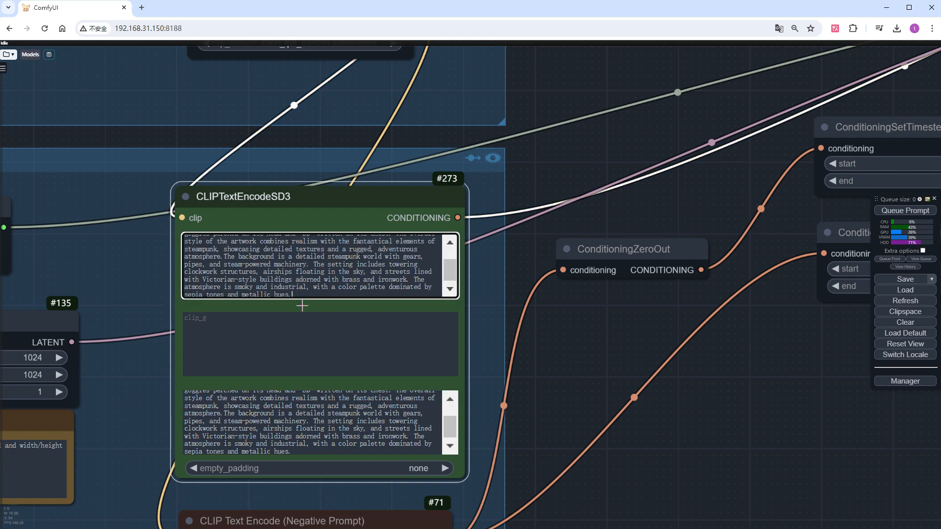
{"action": "left_click", "coordinate": [302, 324]}
{"action": "key", "text": "ctrl+v"}
{"action": "scroll", "coordinate": [622, 416], "scroll_direction": "down", "scroll_amount": 5}
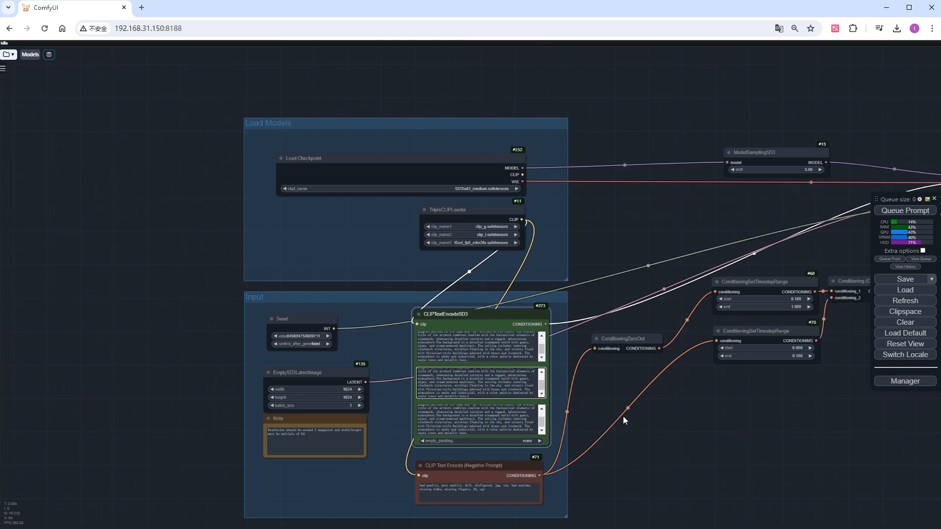
- Add a fifth Preview Image below the Output group, wire VAE Decode to it and queue the render
{"action": "left_click_drag", "start_coordinate": [821, 467], "coordinate": [133, 403]}
{"action": "left_click_drag", "start_coordinate": [368, 412], "coordinate": [139, 151]}
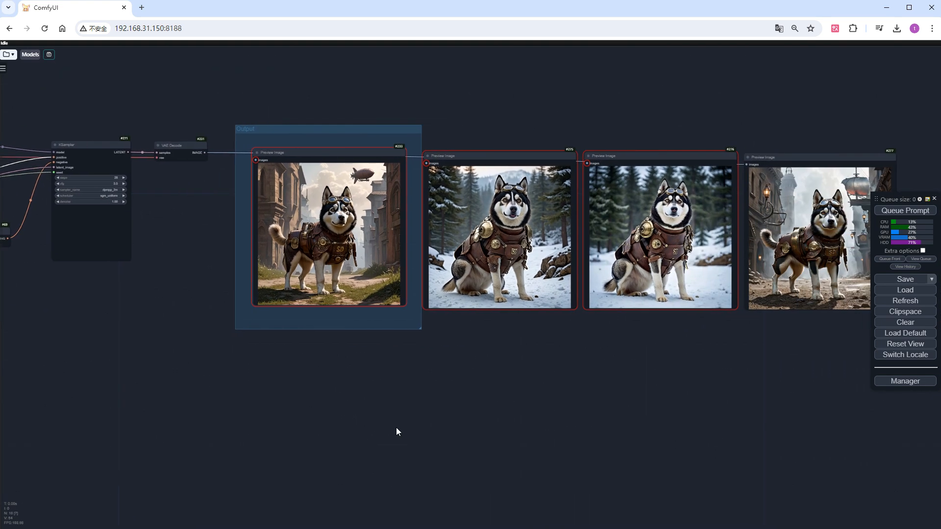
{"action": "mouse_move", "coordinate": [773, 160]}
{"action": "left_mouse_down", "text": "alt"}
{"action": "mouse_move", "coordinate": [305, 376]}
{"action": "mouse_move", "coordinate": [279, 356]}
{"action": "left_mouse_up", "text": "alt"}
{"action": "left_click_drag", "start_coordinate": [206, 152], "coordinate": [254, 363]}
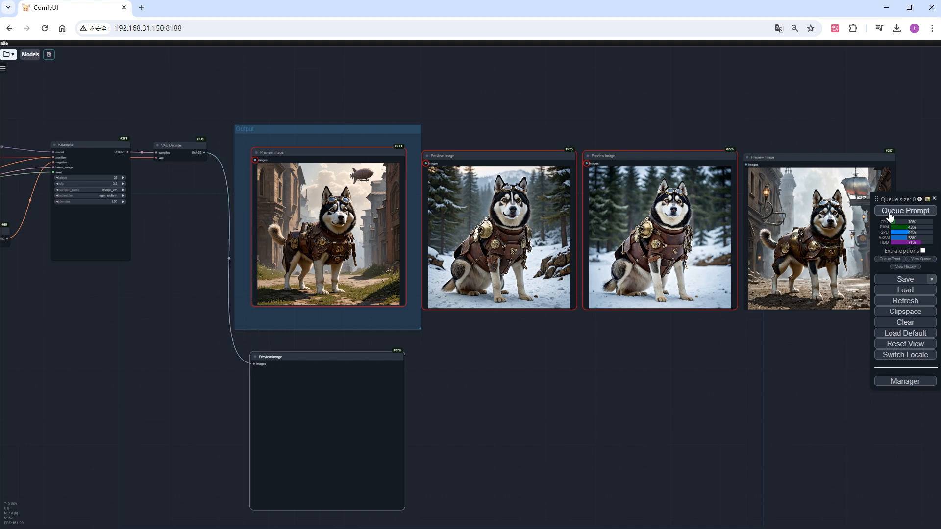
{"action": "left_click", "coordinate": [905, 210]}
{"action": "left_click_drag", "start_coordinate": [330, 357], "coordinate": [328, 347]}
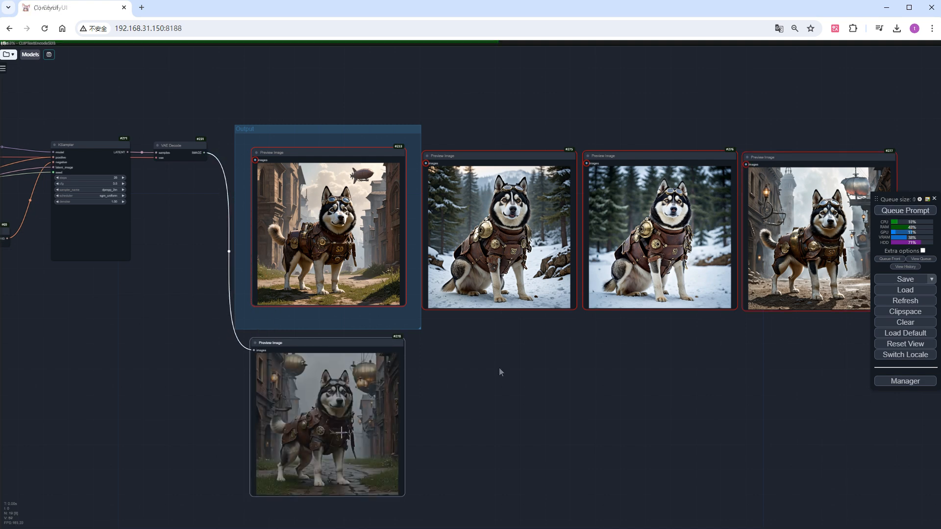
{"action": "scroll", "coordinate": [320, 476], "scroll_direction": "up", "scroll_amount": 5}
{"action": "scroll", "coordinate": [320, 477], "scroll_direction": "up", "scroll_amount": 3}
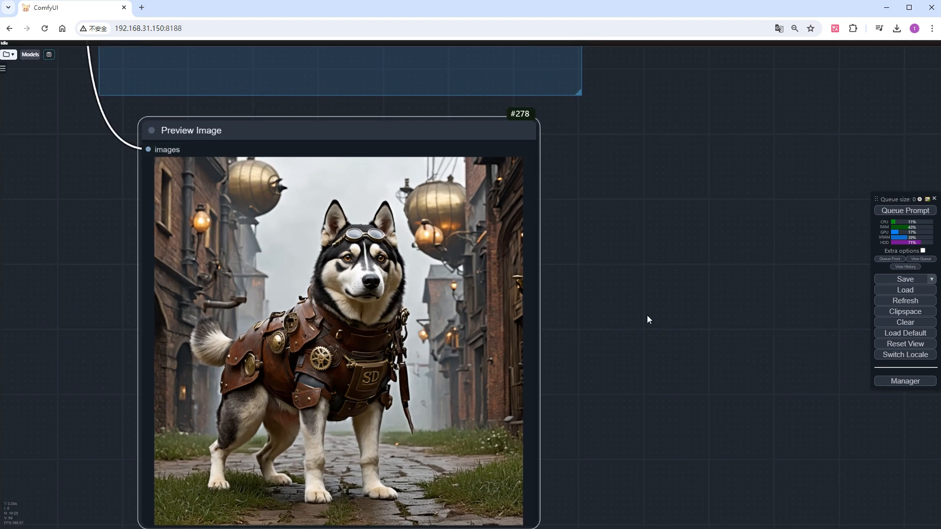
{"action": "scroll", "coordinate": [641, 272], "scroll_direction": "down", "scroll_amount": 3}
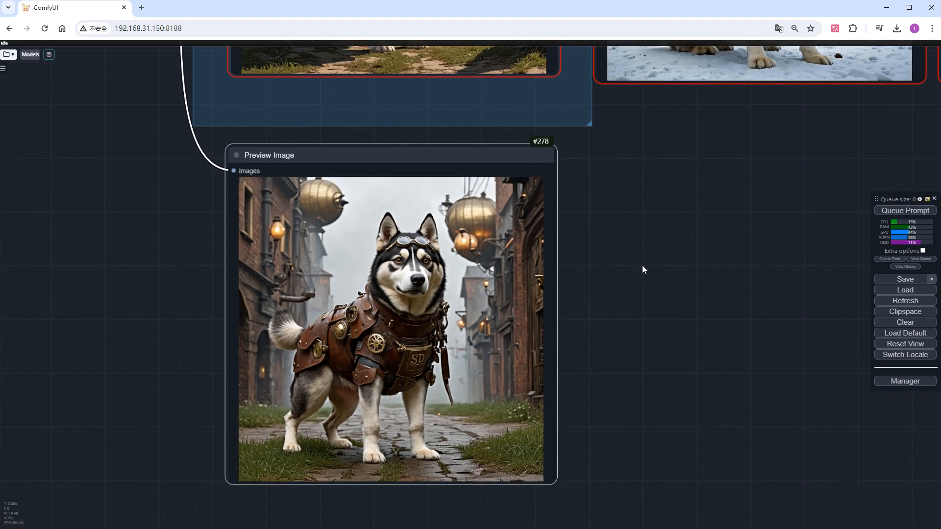
{"action": "mouse_move", "coordinate": [650, 278]}
{"action": "left_mouse_down"}
{"action": "mouse_move", "coordinate": [618, 460]}
{"action": "mouse_move", "coordinate": [629, 246]}
{"action": "left_mouse_up"}
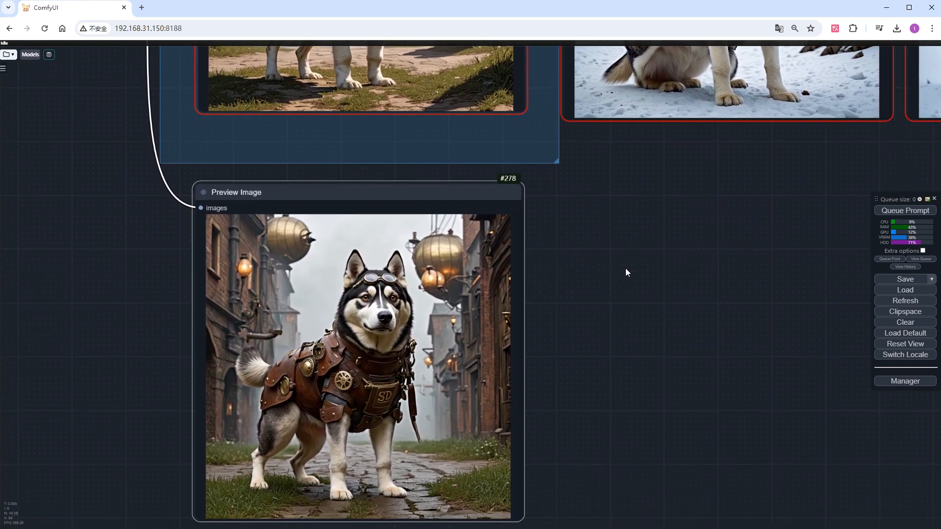
{"action": "scroll", "coordinate": [598, 396], "scroll_direction": "down", "scroll_amount": 5}
{"action": "scroll", "coordinate": [612, 395], "scroll_direction": "down", "scroll_amount": 3}
- Erase all text in the third (T5) prompt box of the SD3 encoder
{"action": "left_click_drag", "start_coordinate": [295, 435], "coordinate": [462, 432]}
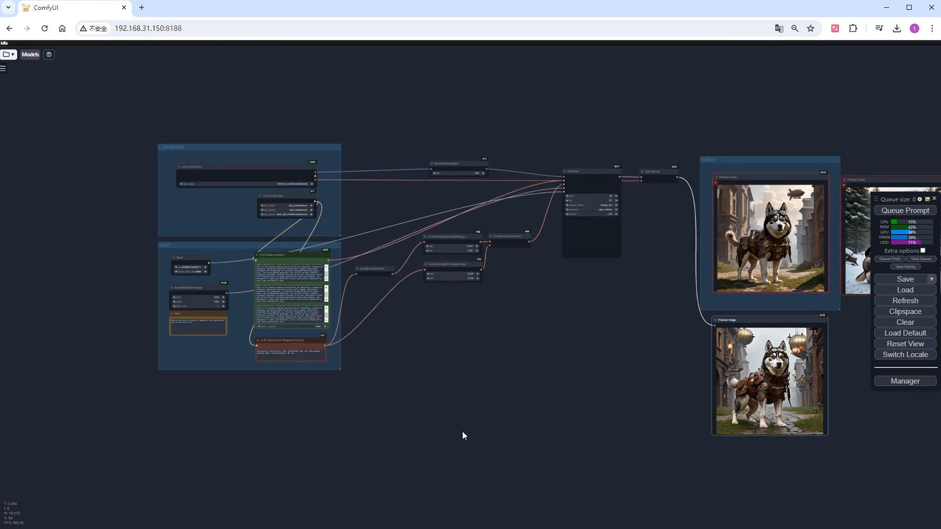
{"action": "scroll", "coordinate": [357, 351], "scroll_direction": "up", "scroll_amount": 4}
{"action": "scroll", "coordinate": [357, 351], "scroll_direction": "up", "scroll_amount": 4}
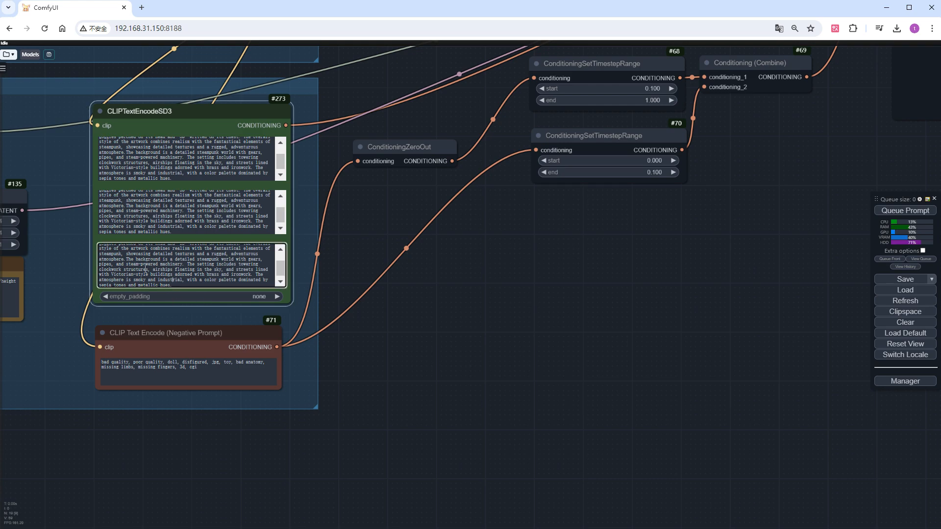
{"action": "key", "text": "ctrl+a"}
{"action": "key", "text": "BackSpace"}
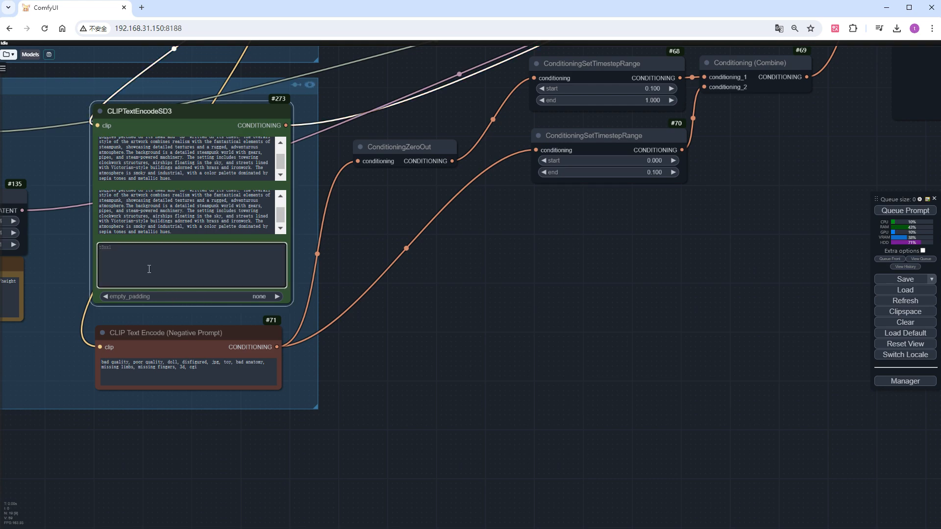
{"action": "scroll", "coordinate": [148, 269], "scroll_direction": "down", "scroll_amount": 5}
- Paste another Preview Image node, wire VAE Decode to it and queue a clip_l/clip_g-only render
{"action": "mouse_move", "coordinate": [470, 294]}
{"action": "left_mouse_down"}
{"action": "mouse_move", "coordinate": [106, 343]}
{"action": "mouse_move", "coordinate": [306, 307]}
{"action": "left_mouse_up"}
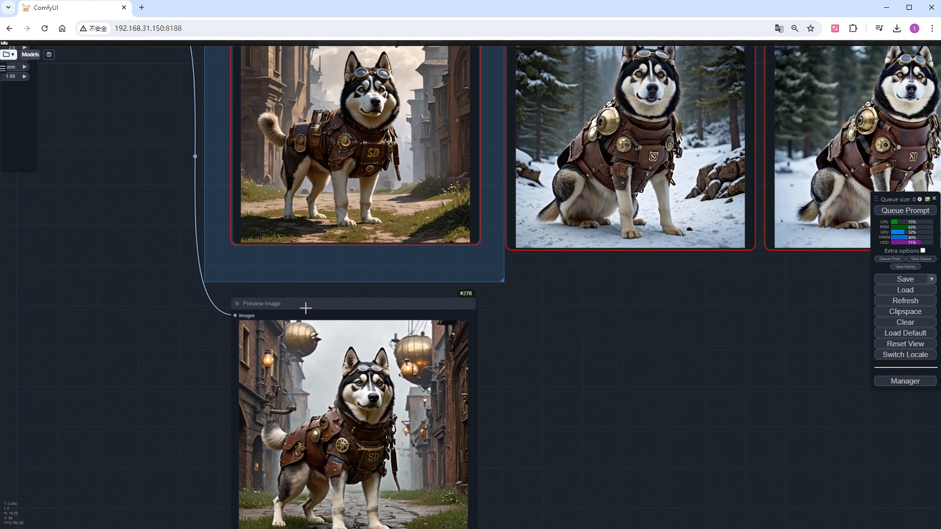
{"action": "key", "text": "ctrl+v"}
{"action": "mouse_move", "coordinate": [235, 315]}
{"action": "left_mouse_down"}
{"action": "mouse_move", "coordinate": [339, 302]}
{"action": "mouse_move", "coordinate": [515, 316]}
{"action": "left_mouse_up"}
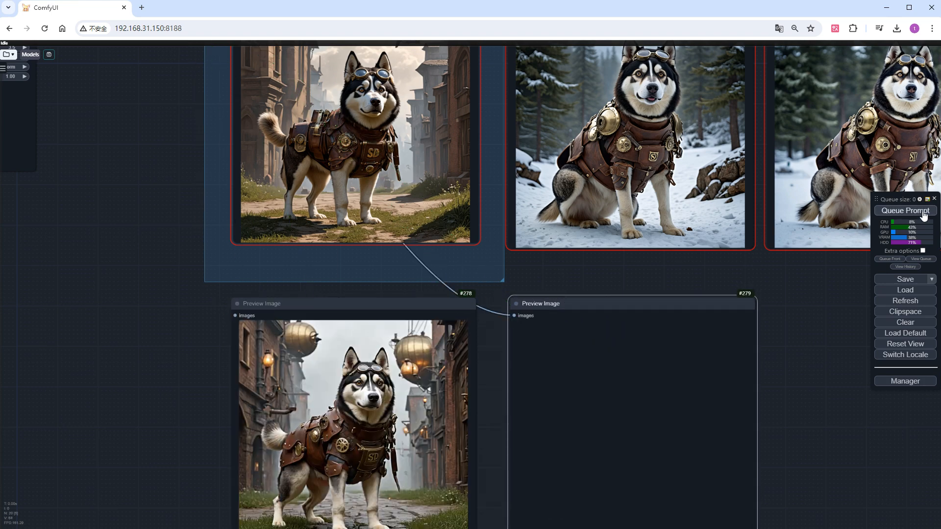
{"action": "left_click", "coordinate": [906, 210]}
{"action": "left_click_drag", "start_coordinate": [846, 406], "coordinate": [788, 338]}
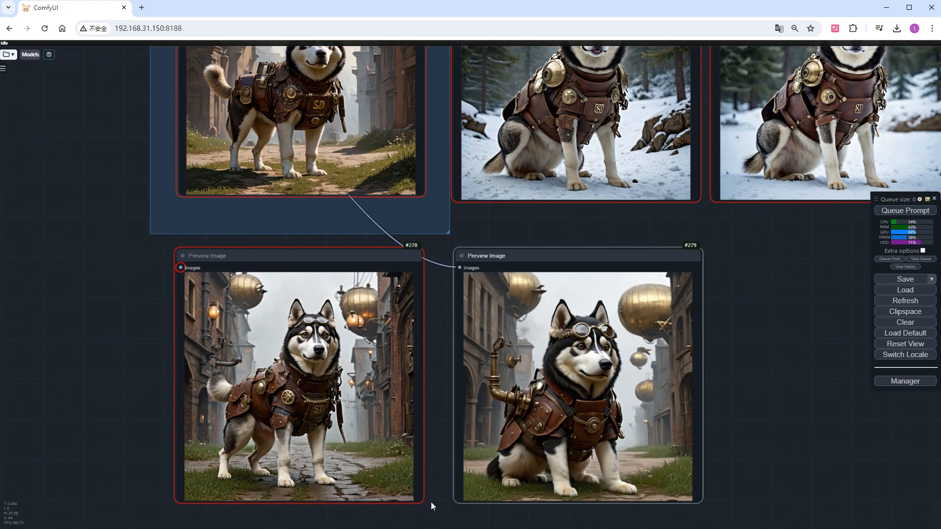
{"action": "scroll", "coordinate": [431, 502], "scroll_direction": "up", "scroll_amount": 3}
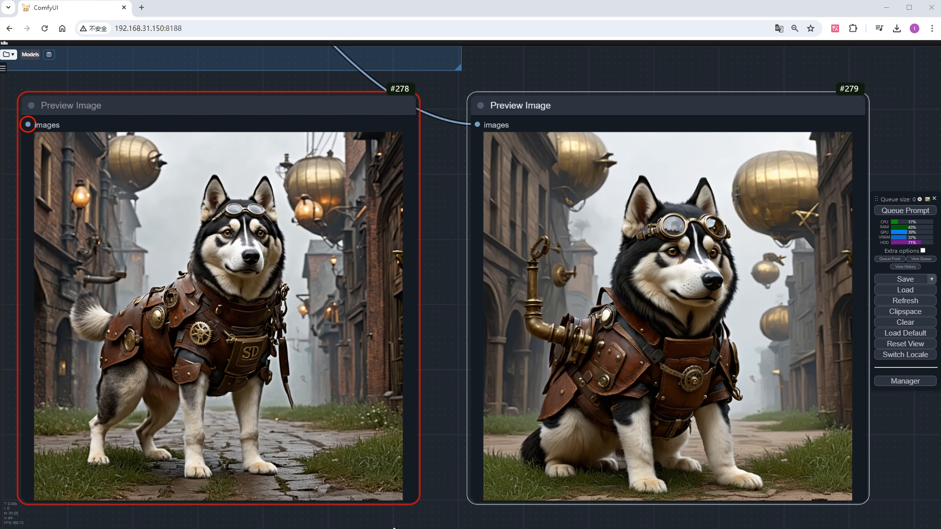
{"action": "scroll", "coordinate": [440, 485], "scroll_direction": "down", "scroll_amount": 5}
{"action": "scroll", "coordinate": [441, 482], "scroll_direction": "down", "scroll_amount": 3}
{"action": "mouse_move", "coordinate": [184, 411]}
{"action": "left_mouse_down"}
{"action": "mouse_move", "coordinate": [683, 390]}
{"action": "mouse_move", "coordinate": [401, 271]}
{"action": "left_mouse_up"}
{"action": "scroll", "coordinate": [401, 270], "scroll_direction": "up", "scroll_amount": 3}
{"action": "scroll", "coordinate": [378, 235], "scroll_direction": "up", "scroll_amount": 3}
{"action": "scroll", "coordinate": [379, 235], "scroll_direction": "up", "scroll_amount": 3}
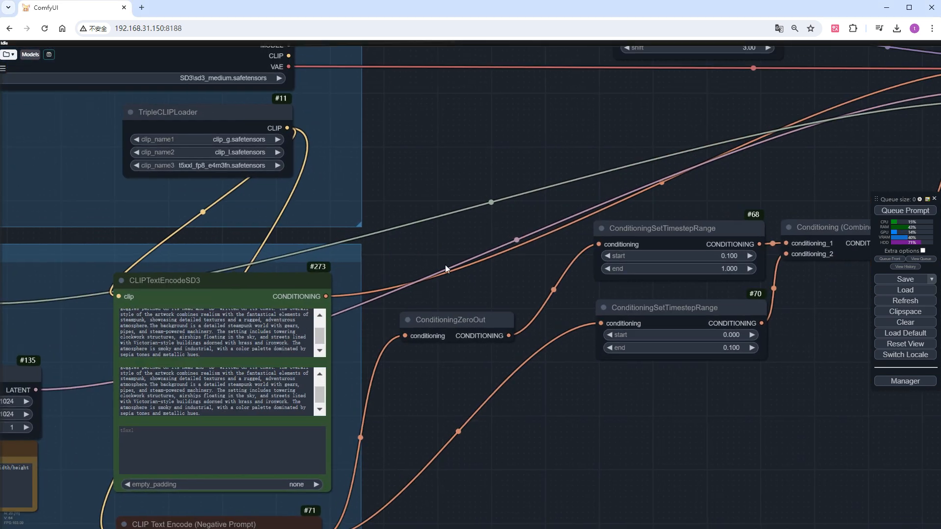
{"action": "scroll", "coordinate": [448, 280], "scroll_direction": "up", "scroll_amount": 3}
- Add a CLIP Text Encode (Prompt) node fed by the CLIP loader and wired to KSampler positive
{"action": "mouse_move", "coordinate": [454, 302]}
{"action": "left_mouse_down"}
{"action": "mouse_move", "coordinate": [415, 172]}
{"action": "mouse_move", "coordinate": [439, 363]}
{"action": "left_mouse_up"}
{"action": "scroll", "coordinate": [440, 364], "scroll_direction": "up", "scroll_amount": 1}
{"action": "double_click", "coordinate": [421, 274]}
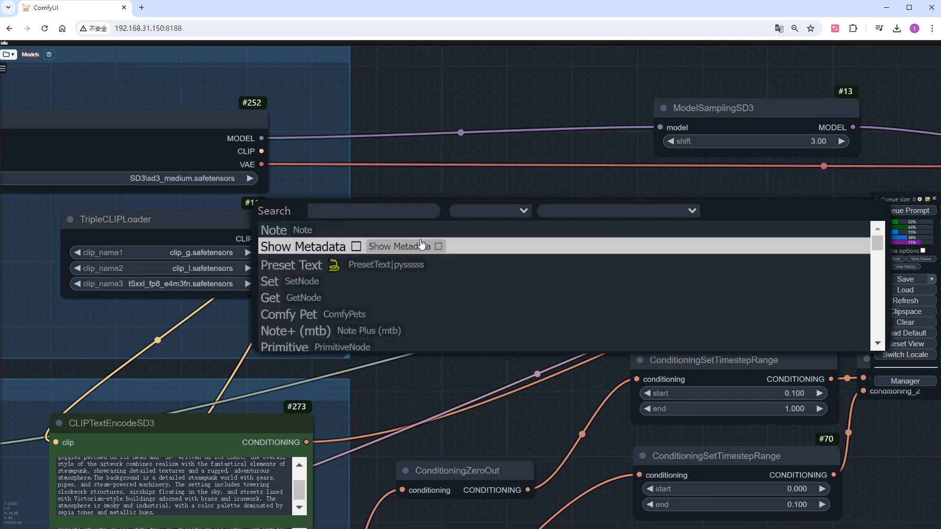
{"action": "type", "text": "p"}
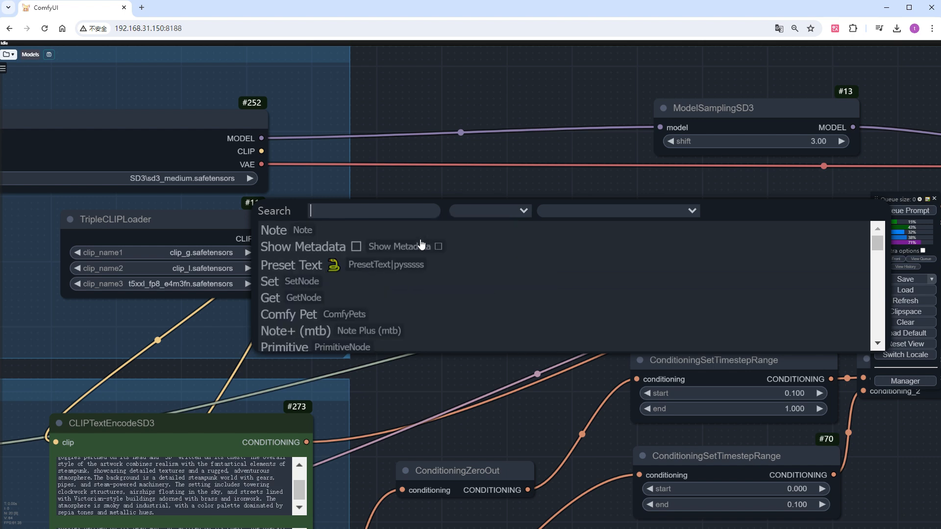
{"action": "type", "text": "rom"}
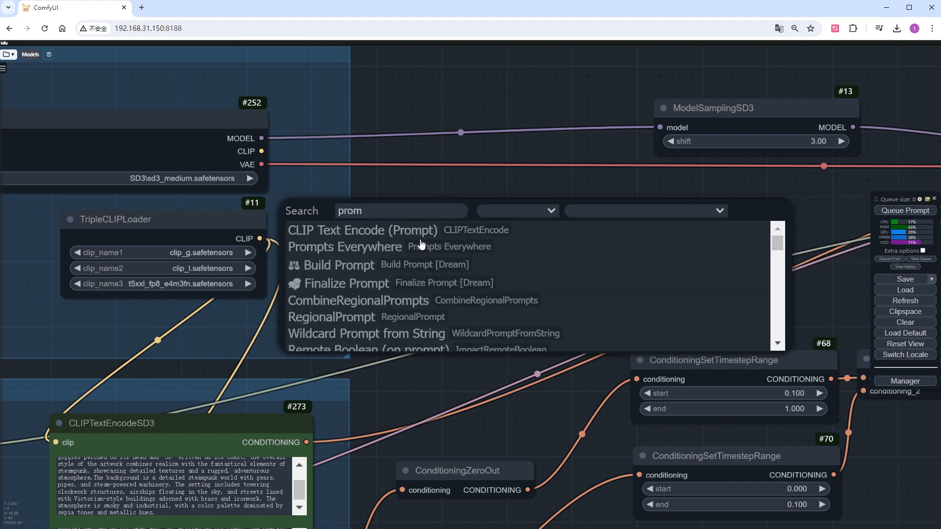
{"action": "left_click", "coordinate": [397, 230]}
{"action": "left_click_drag", "start_coordinate": [456, 222], "coordinate": [441, 280]}
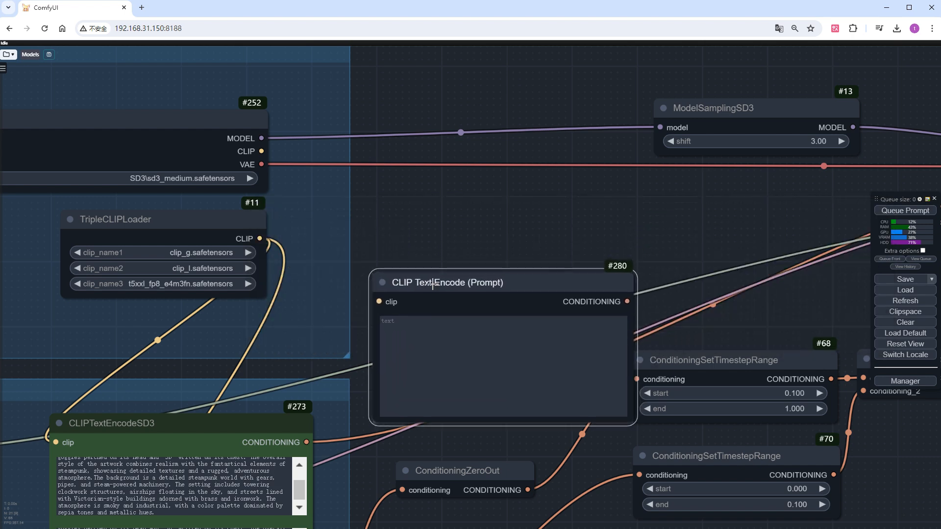
{"action": "left_click_drag", "start_coordinate": [260, 238], "coordinate": [379, 303]}
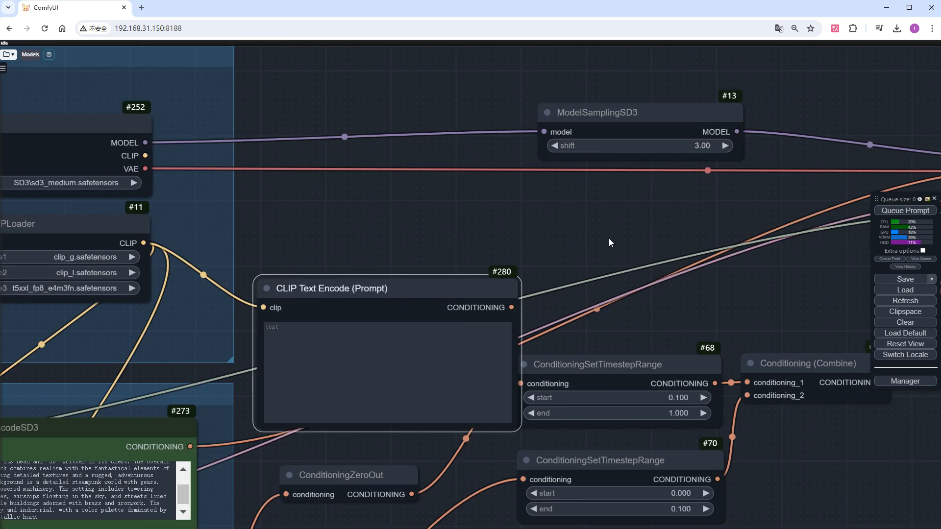
{"action": "left_click_drag", "start_coordinate": [725, 262], "coordinate": [469, 240]}
{"action": "scroll", "coordinate": [469, 241], "scroll_direction": "down", "scroll_amount": 2}
{"action": "left_click_drag", "start_coordinate": [389, 276], "coordinate": [796, 162]}
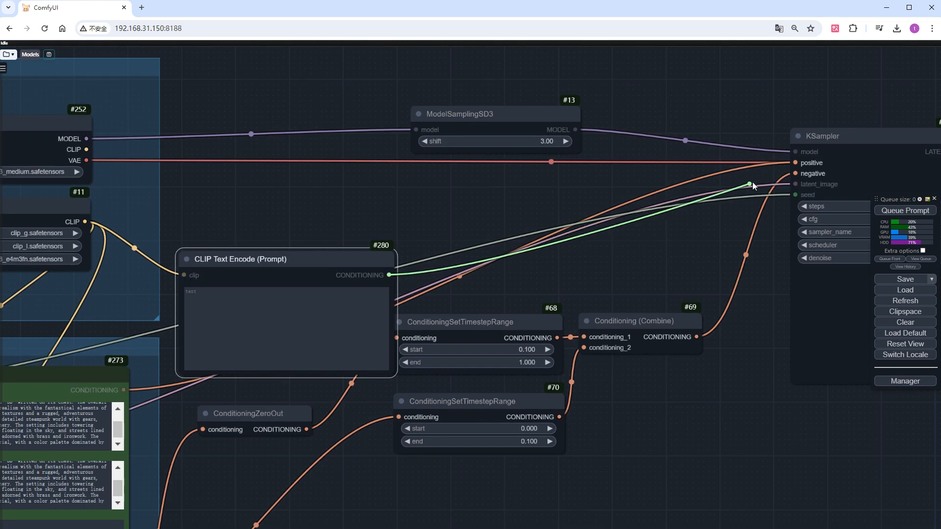
- Copy the husky prompt into the new encoder and bypass the SD3 encoder node with Ctrl+B
{"action": "left_click_drag", "start_coordinate": [617, 265], "coordinate": [849, 194]}
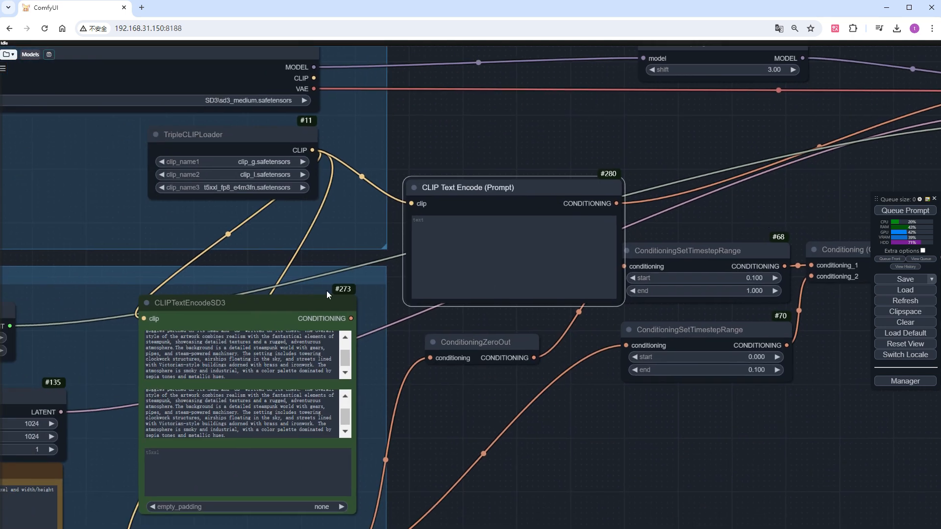
{"action": "mouse_move", "coordinate": [297, 300]}
{"action": "left_mouse_down"}
{"action": "mouse_move", "coordinate": [319, 266]}
{"action": "mouse_move", "coordinate": [309, 275]}
{"action": "left_mouse_up"}
{"action": "left_click", "coordinate": [288, 324]}
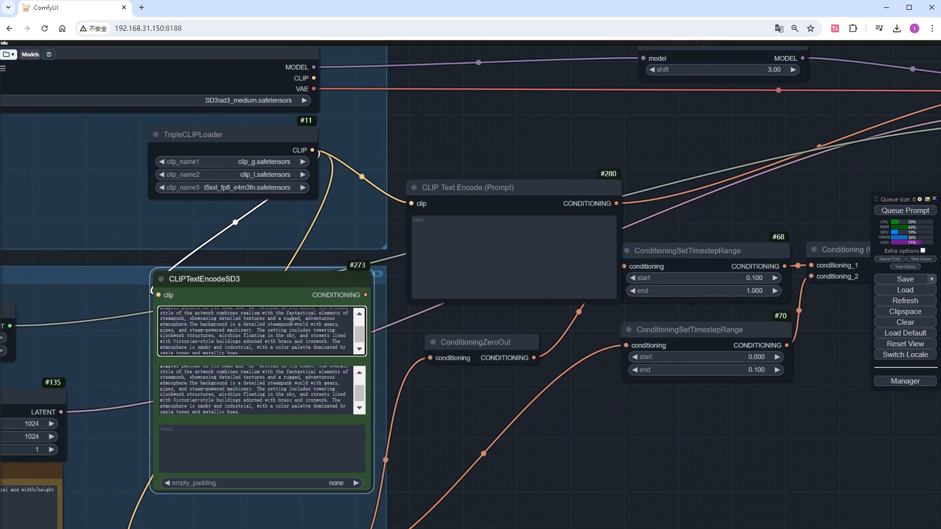
{"action": "key", "text": "ctrl+a"}
{"action": "key", "text": "ctrl+c"}
{"action": "left_click", "coordinate": [515, 250]}
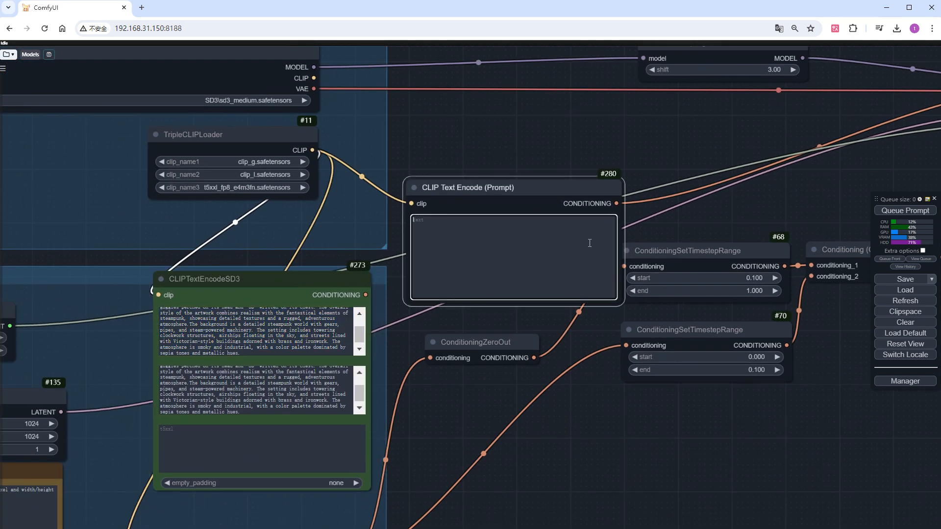
{"action": "key", "text": "ctrl+v"}
{"action": "left_click", "coordinate": [298, 276]}
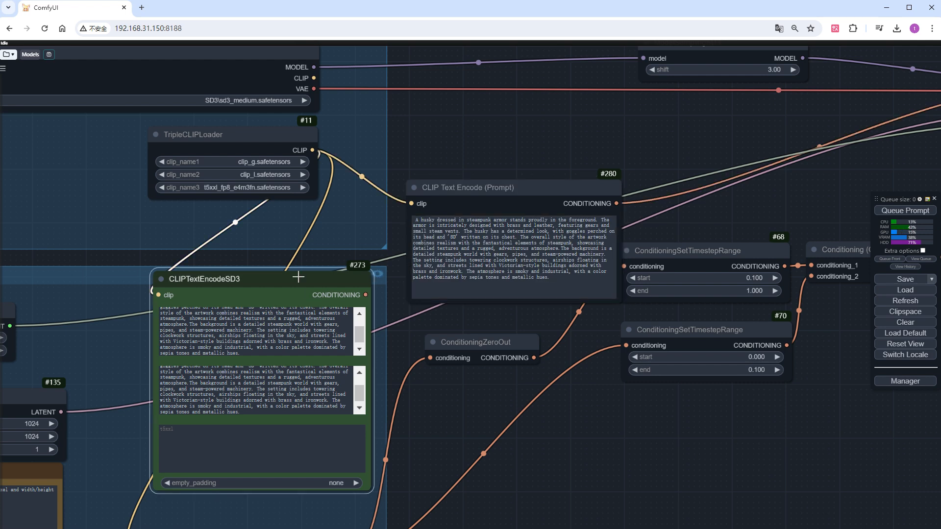
{"action": "key", "text": "ctrl+b"}
{"action": "scroll", "coordinate": [490, 447], "scroll_direction": "down", "scroll_amount": 4}
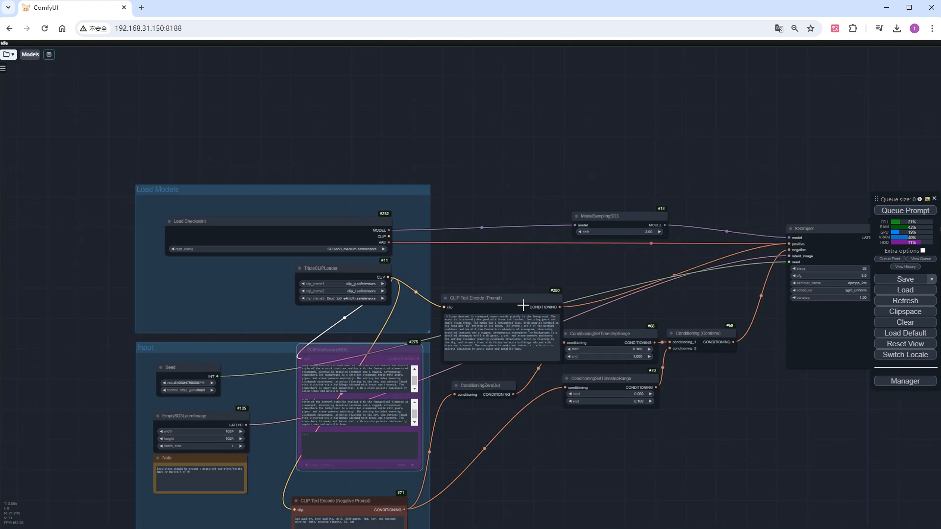
- Add a Preview Image at the lower right, wire VAE Decode IMAGE to it and queue the render
{"action": "left_click_drag", "start_coordinate": [523, 304], "coordinate": [514, 301]}
{"action": "scroll", "coordinate": [515, 353], "scroll_direction": "down", "scroll_amount": 2}
{"action": "mouse_move", "coordinate": [681, 443]}
{"action": "left_mouse_down"}
{"action": "mouse_move", "coordinate": [146, 400]}
{"action": "mouse_move", "coordinate": [88, 324]}
{"action": "left_mouse_up"}
{"action": "double_click", "coordinate": [611, 339]}
{"action": "mouse_move", "coordinate": [610, 339]}
{"action": "left_mouse_down"}
{"action": "mouse_move", "coordinate": [738, 343]}
{"action": "mouse_move", "coordinate": [762, 335]}
{"action": "left_mouse_up"}
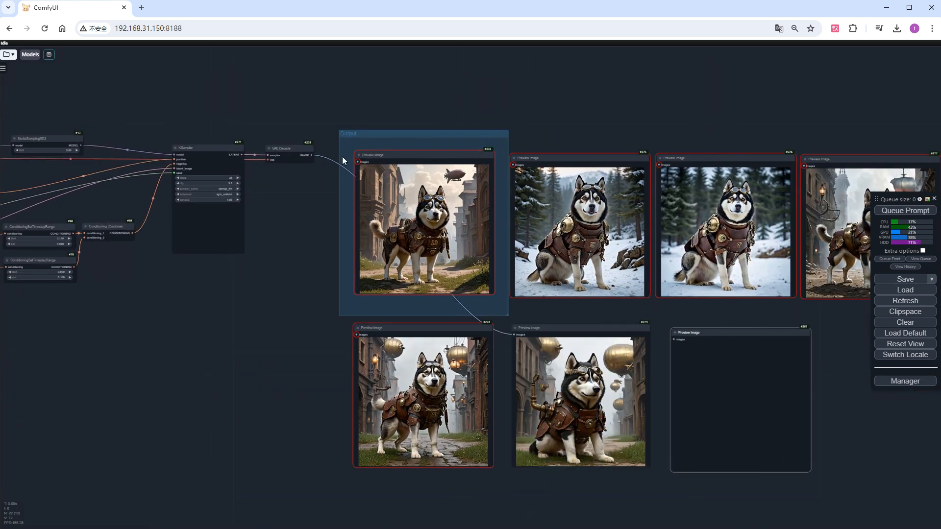
{"action": "left_click_drag", "start_coordinate": [312, 156], "coordinate": [674, 339]}
{"action": "left_click", "coordinate": [905, 210]}
{"action": "scroll", "coordinate": [470, 294], "scroll_direction": "up", "scroll_amount": 2}
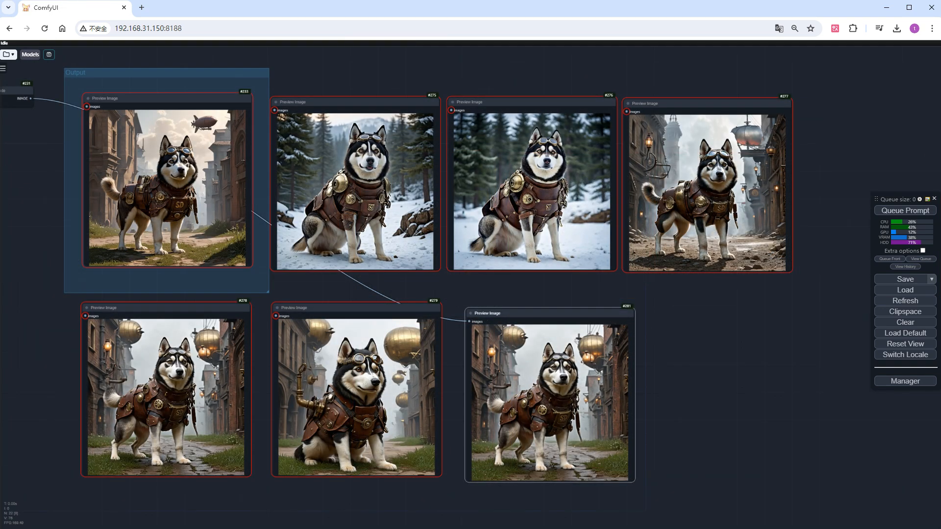
{"action": "scroll", "coordinate": [251, 493], "scroll_direction": "up", "scroll_amount": 3}
{"action": "scroll", "coordinate": [250, 494], "scroll_direction": "up", "scroll_amount": 3}
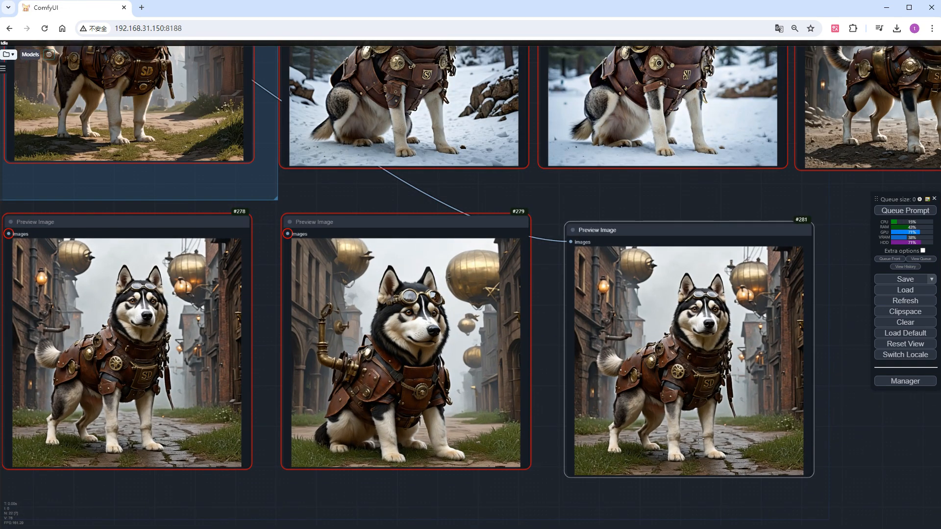
{"action": "left_click_drag", "start_coordinate": [412, 489], "coordinate": [416, 494]}
{"action": "scroll", "coordinate": [455, 482], "scroll_direction": "up", "scroll_amount": 2}
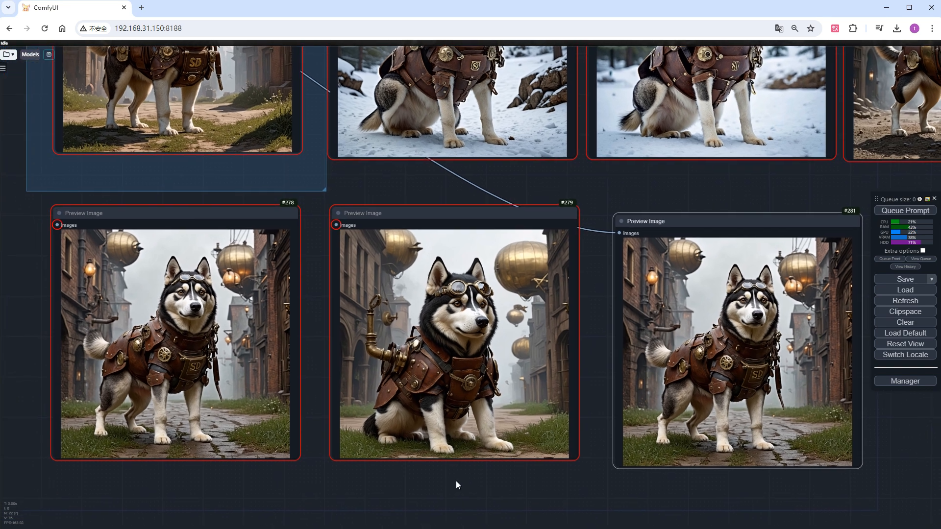
{"action": "scroll", "coordinate": [456, 481], "scroll_direction": "up", "scroll_amount": 3}
{"action": "scroll", "coordinate": [456, 481], "scroll_direction": "down", "scroll_amount": 1}
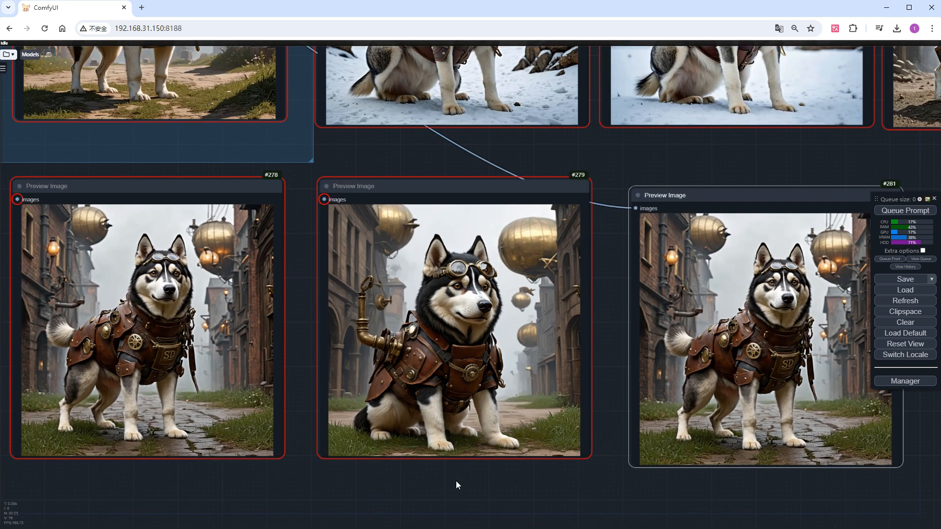